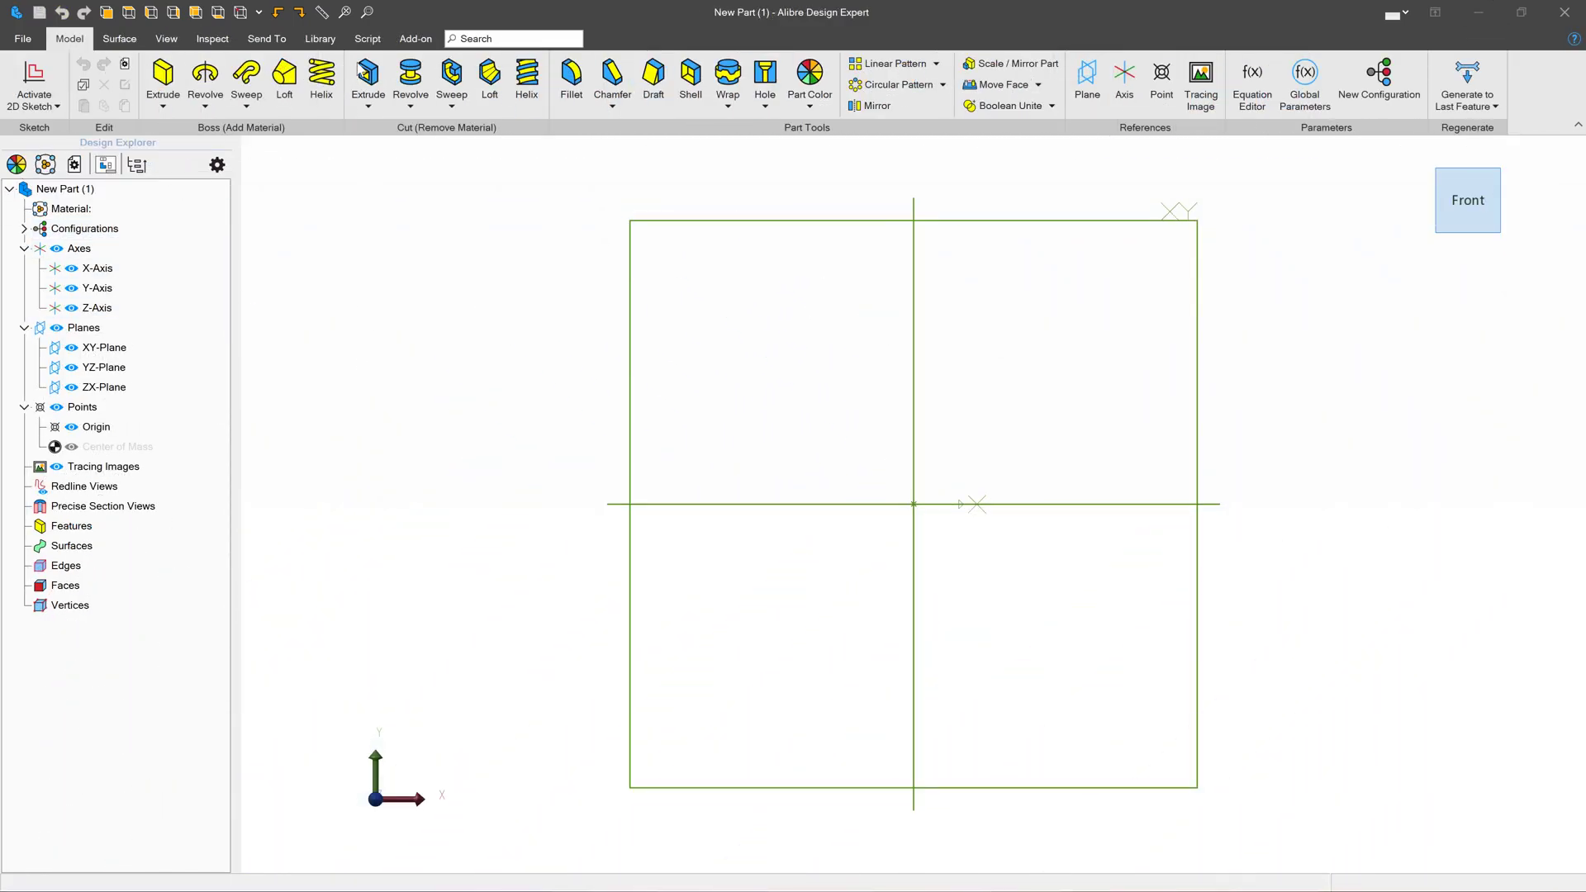
- Launch Alibre Script and open the Gear Generator script from the Mechanical examples in the library
{"action": "left_click", "coordinate": [369, 41]}
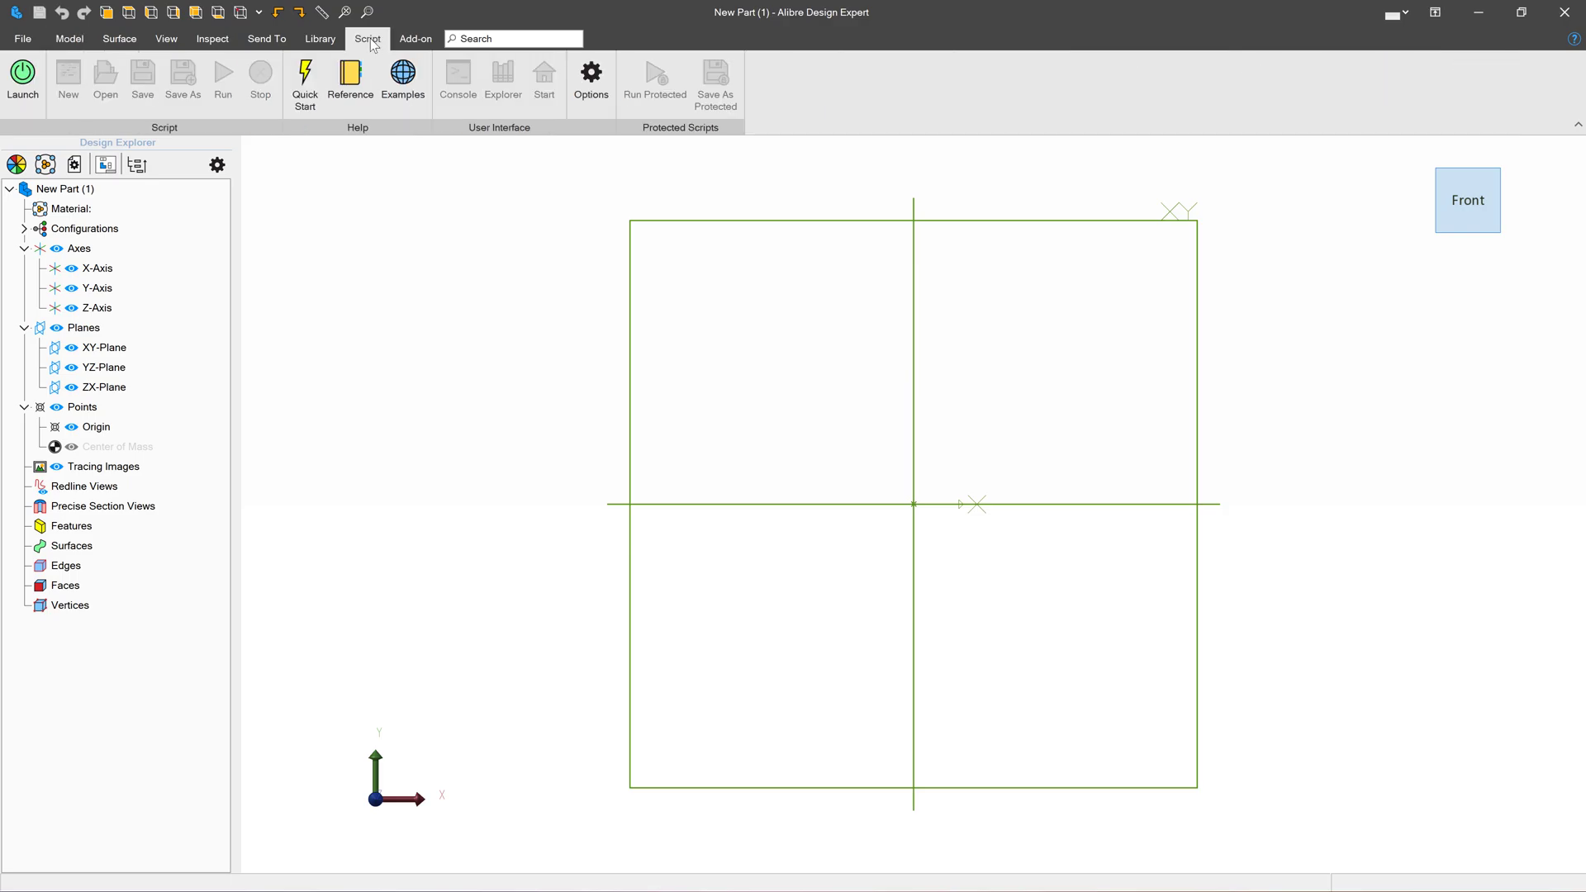
{"action": "left_click", "coordinate": [24, 73]}
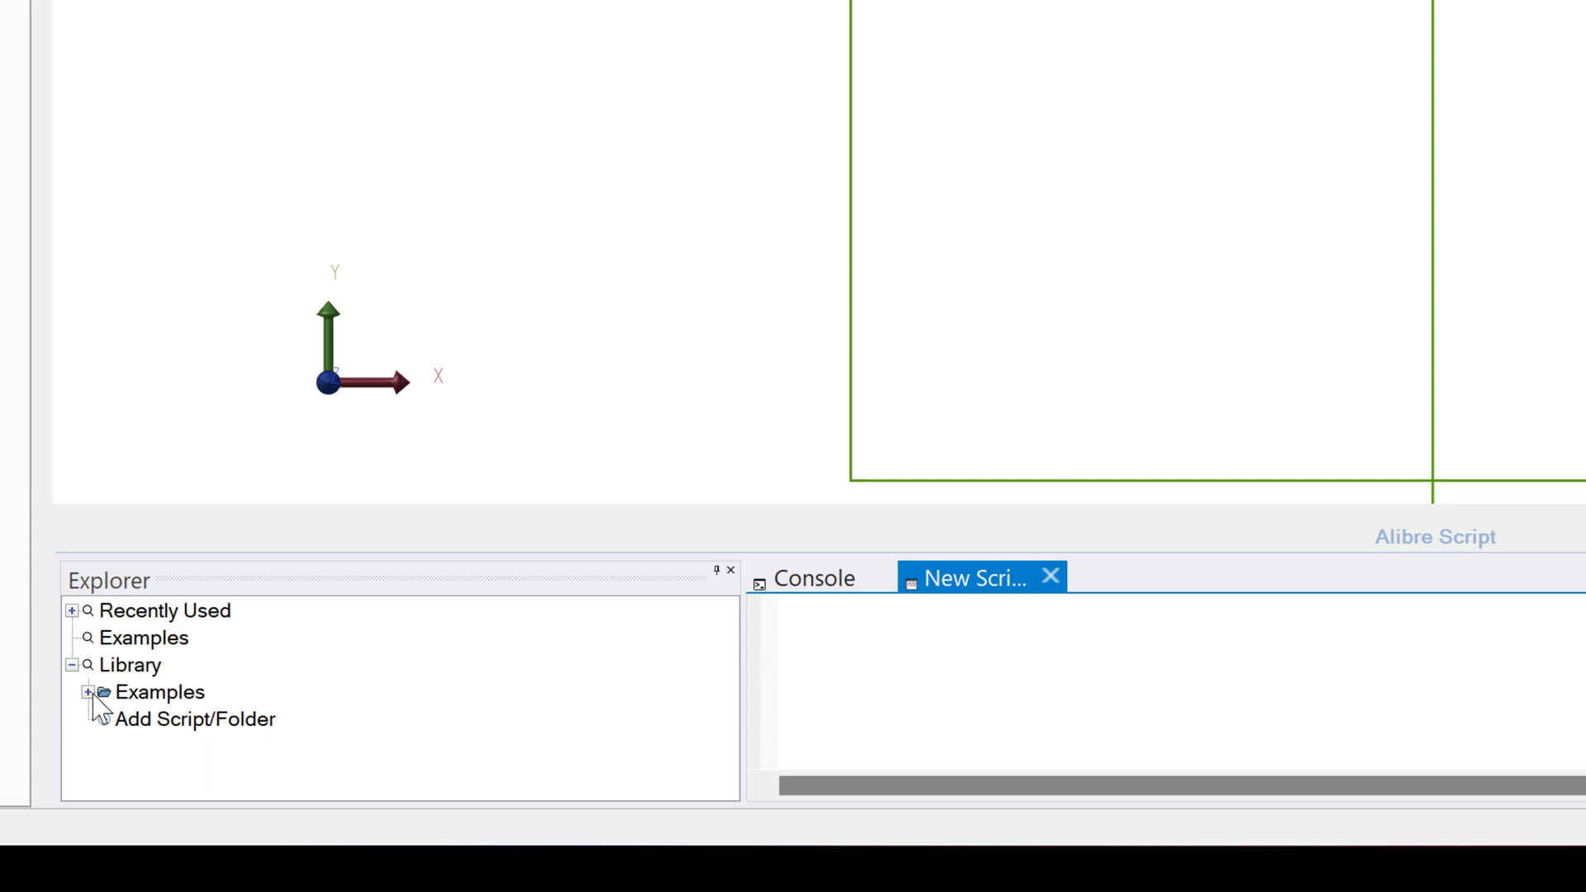
{"action": "left_click", "coordinate": [88, 692]}
{"action": "left_click", "coordinate": [103, 719]}
{"action": "double_click", "coordinate": [212, 747]}
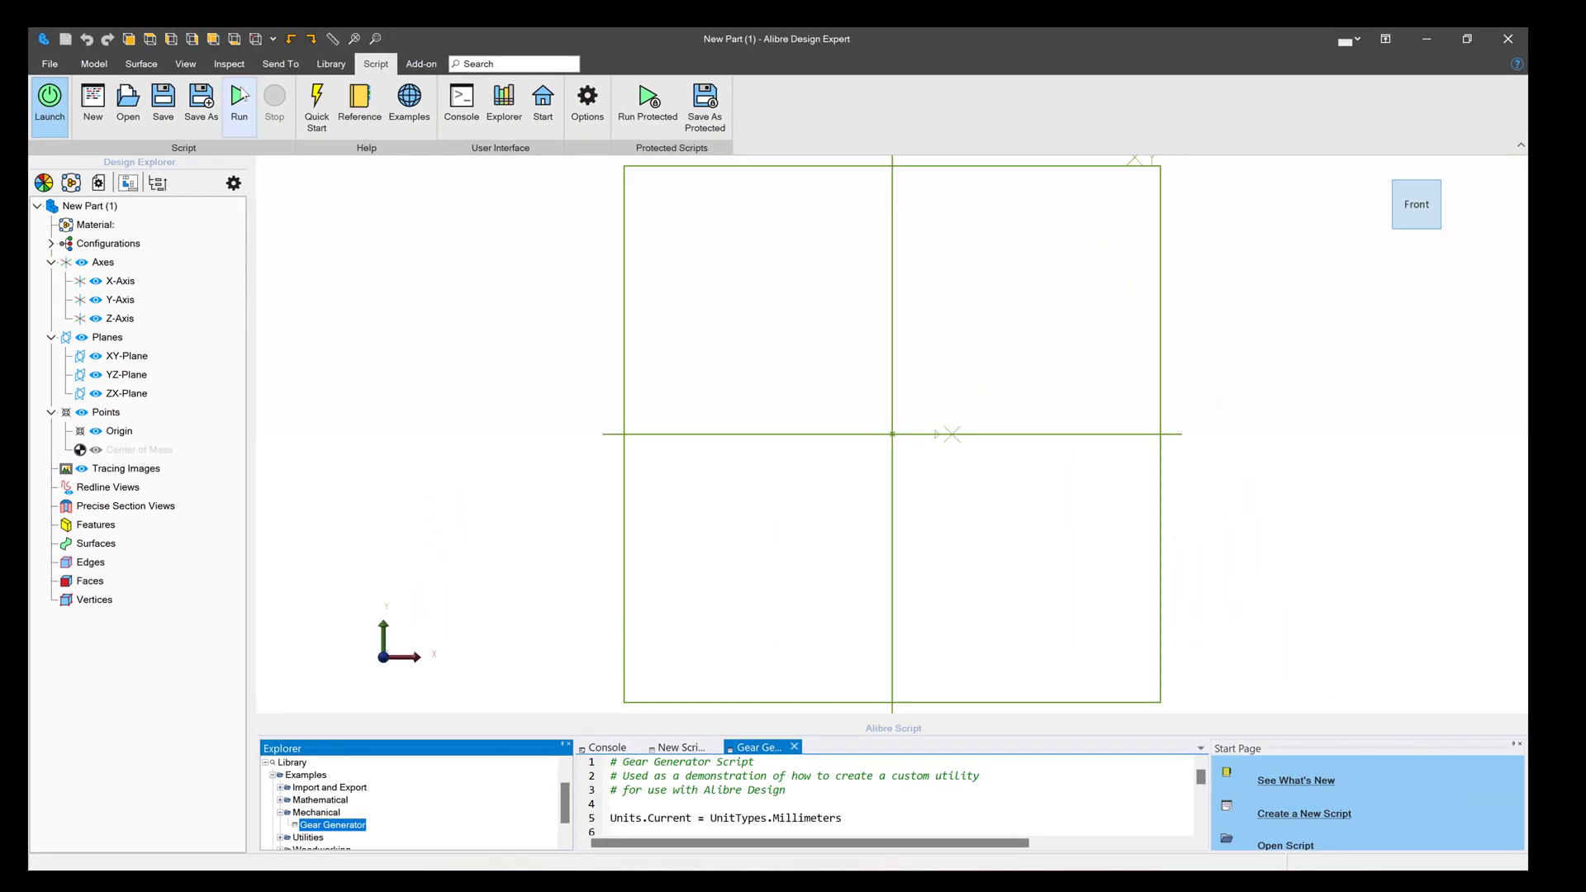
- Run the script to generate a gear with 20 teeth, 30 mm pitch diameter, 20 pressure angle and 3 mm thickness
{"action": "left_click", "coordinate": [239, 99]}
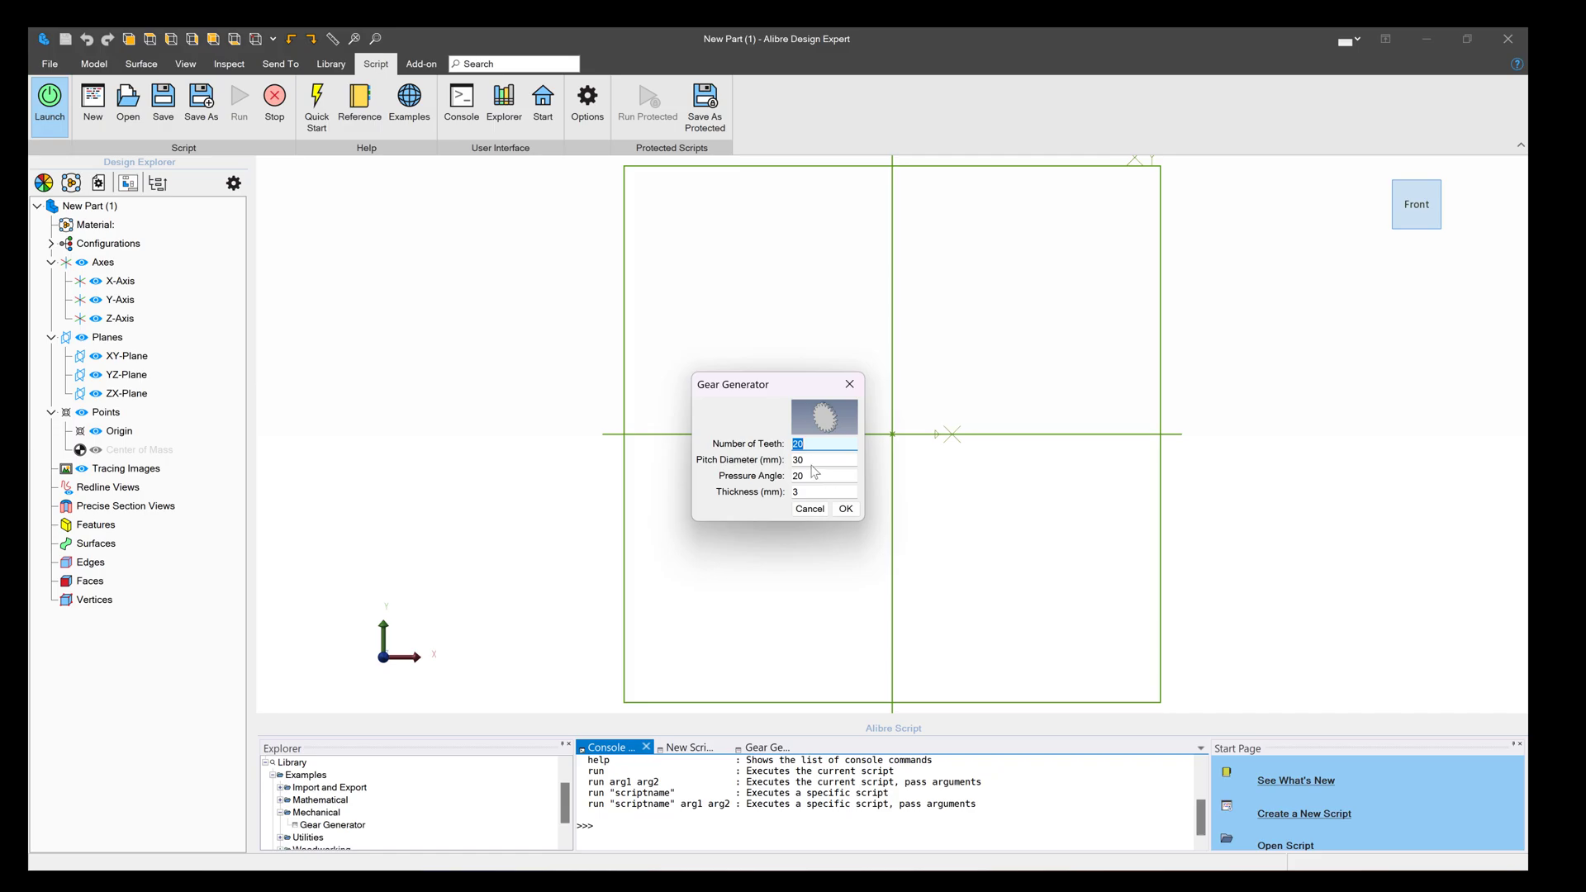
{"action": "left_click", "coordinate": [846, 509]}
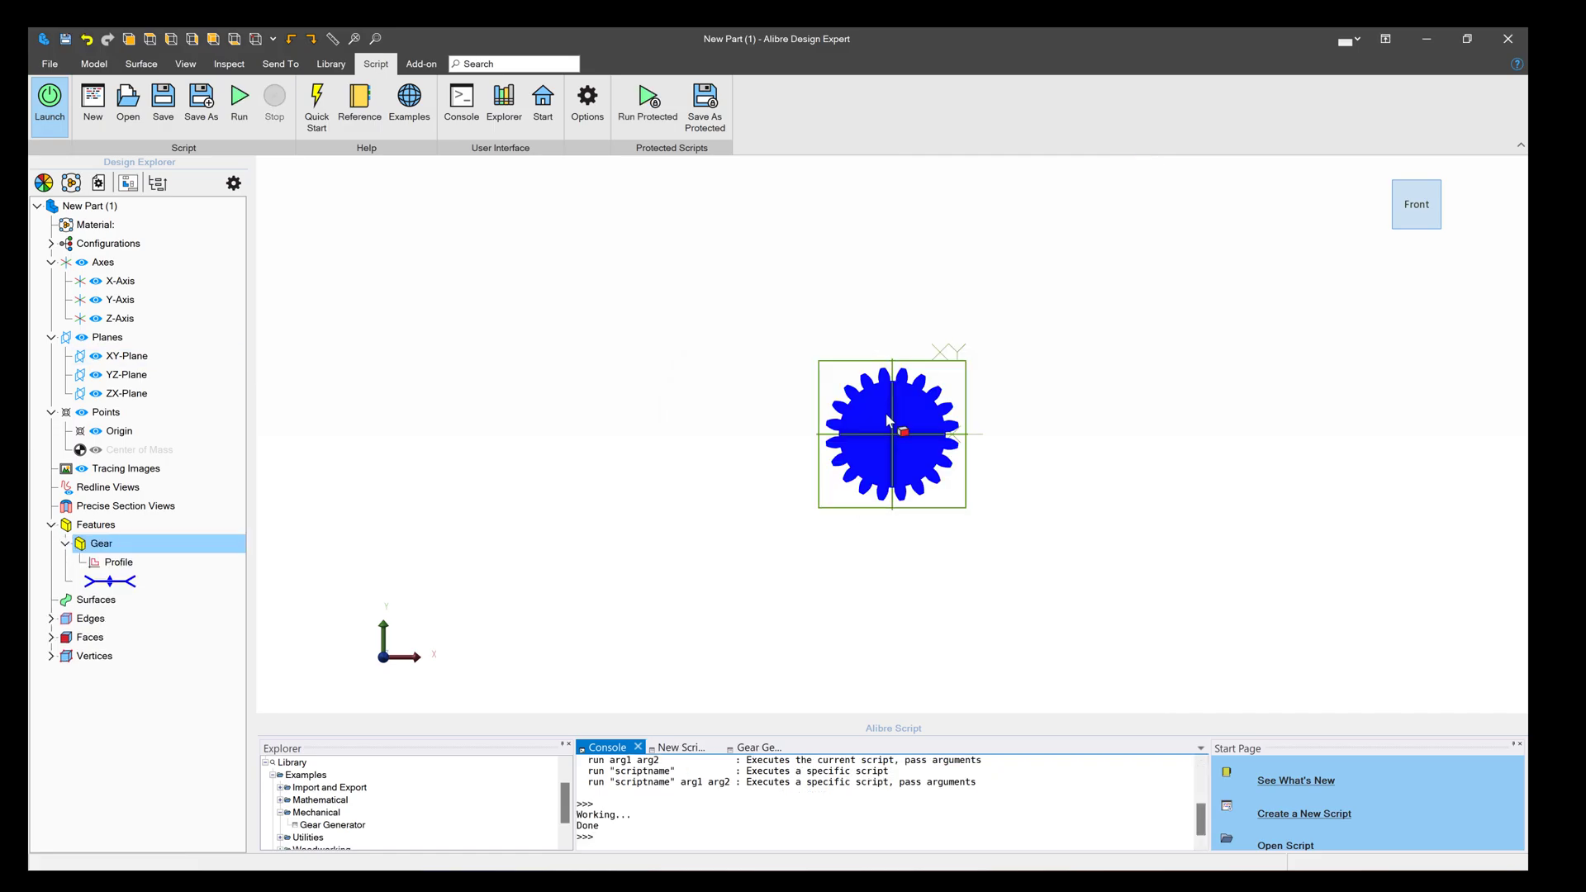
{"action": "scroll", "coordinate": [892, 415], "scroll_direction": "up", "scroll_amount": 5}
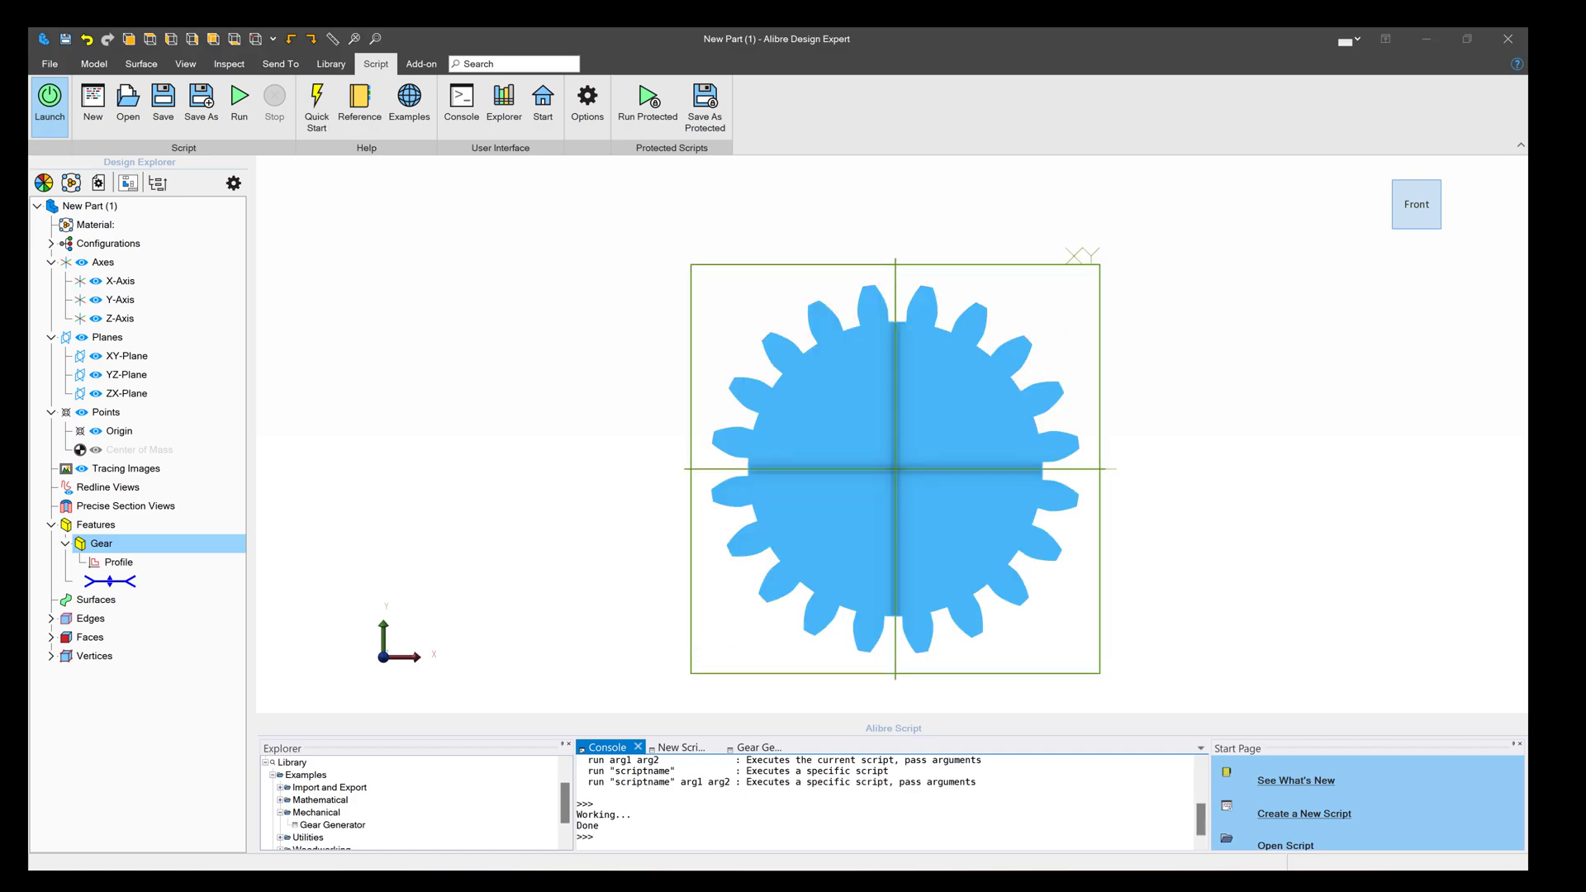
- In Calculator, work out the gear's pitch by dividing 20 teeth by the 30 mm pitch diameter
{"action": "left_click_drag", "start_coordinate": [1527, 528], "coordinate": [1354, 193]}
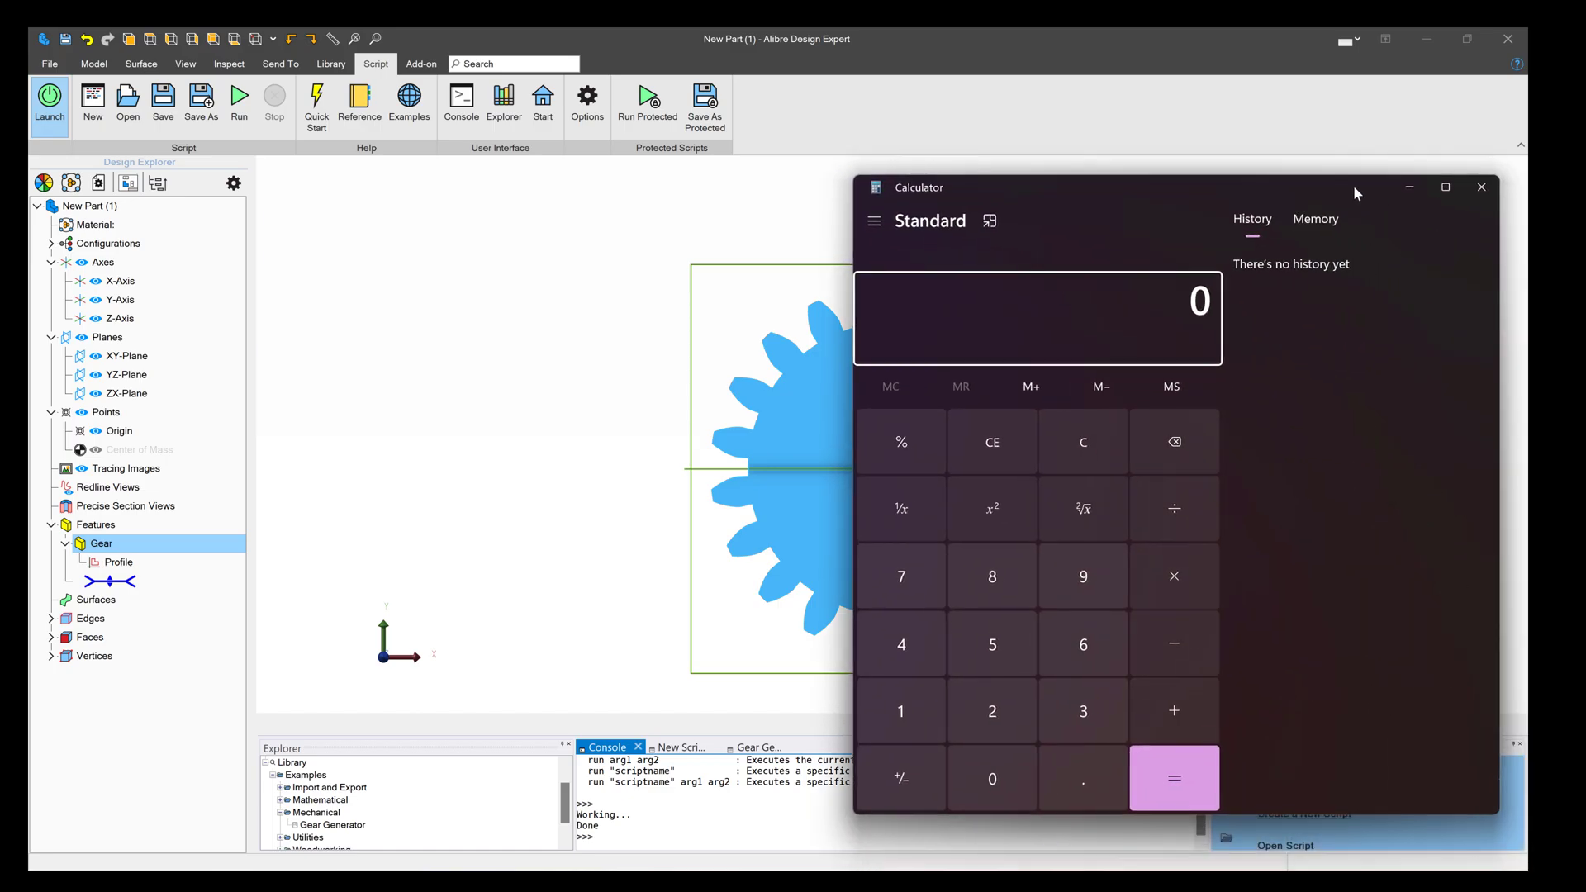
{"action": "left_click", "coordinate": [1090, 317]}
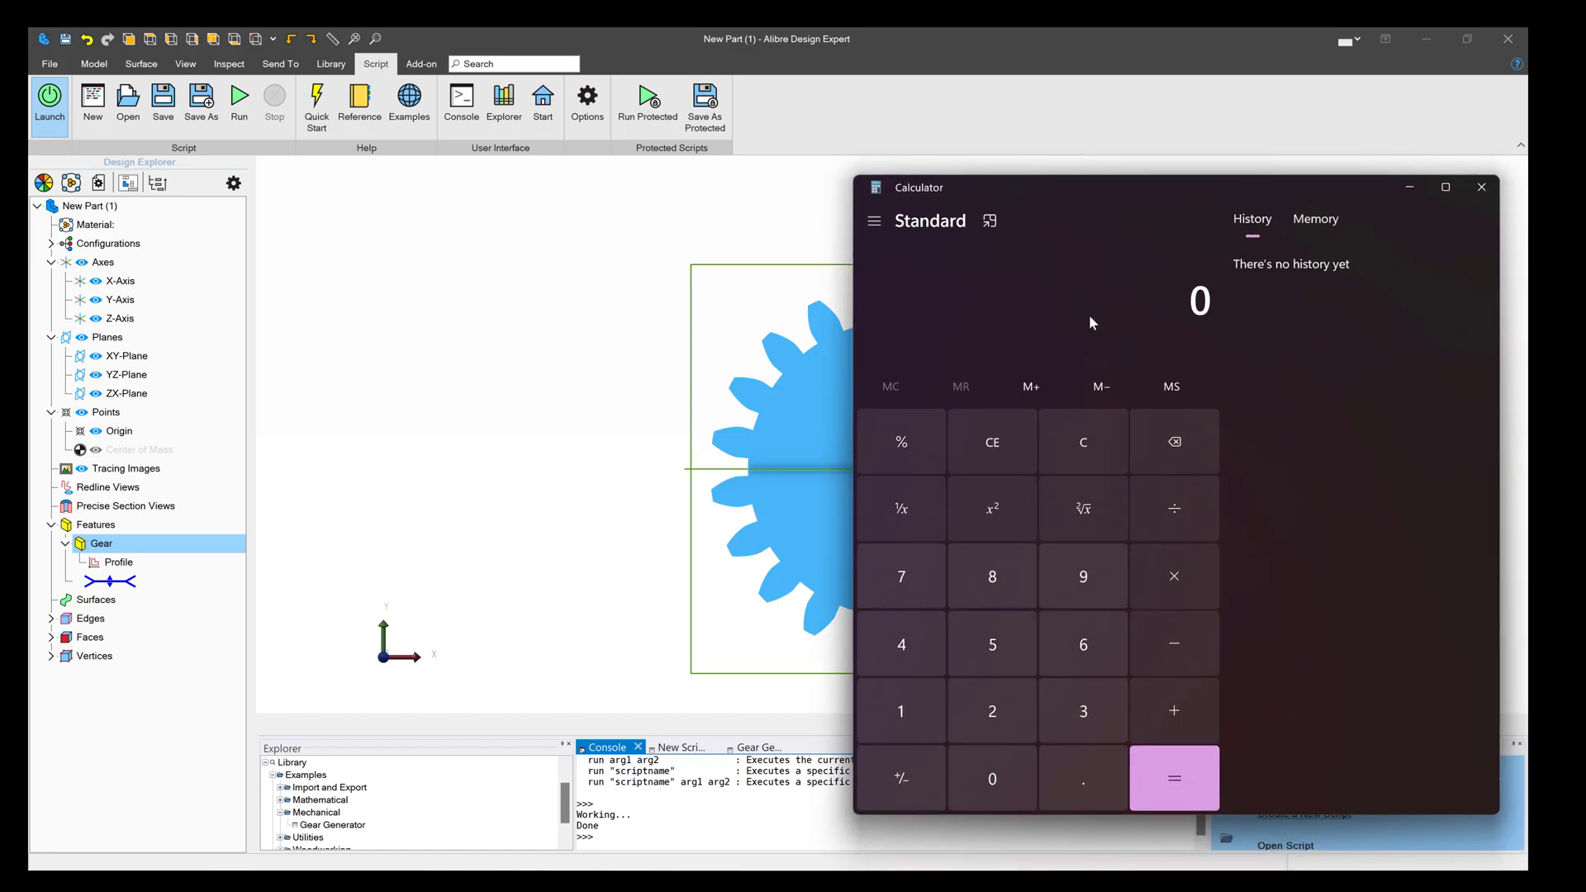
{"action": "key", "text": "3"}
{"action": "key", "text": "BackSpace"}
{"action": "key", "text": "2"}
{"action": "key", "text": "0"}
{"action": "key", "text": "slash"}
{"action": "key", "text": "3"}
{"action": "key", "text": "0"}
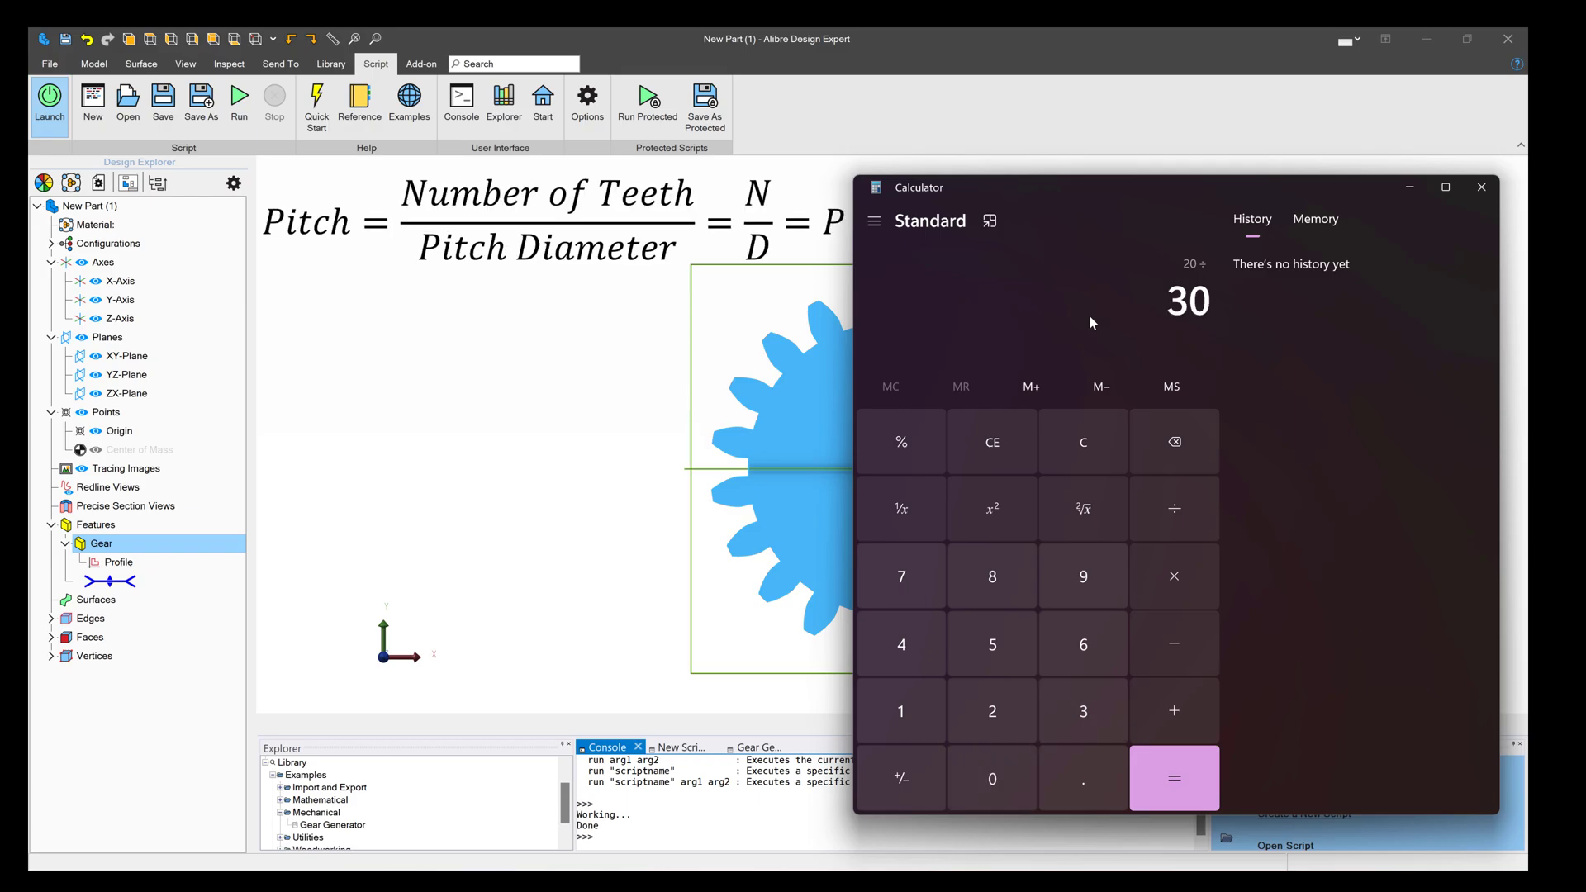
{"action": "key", "text": "Return"}
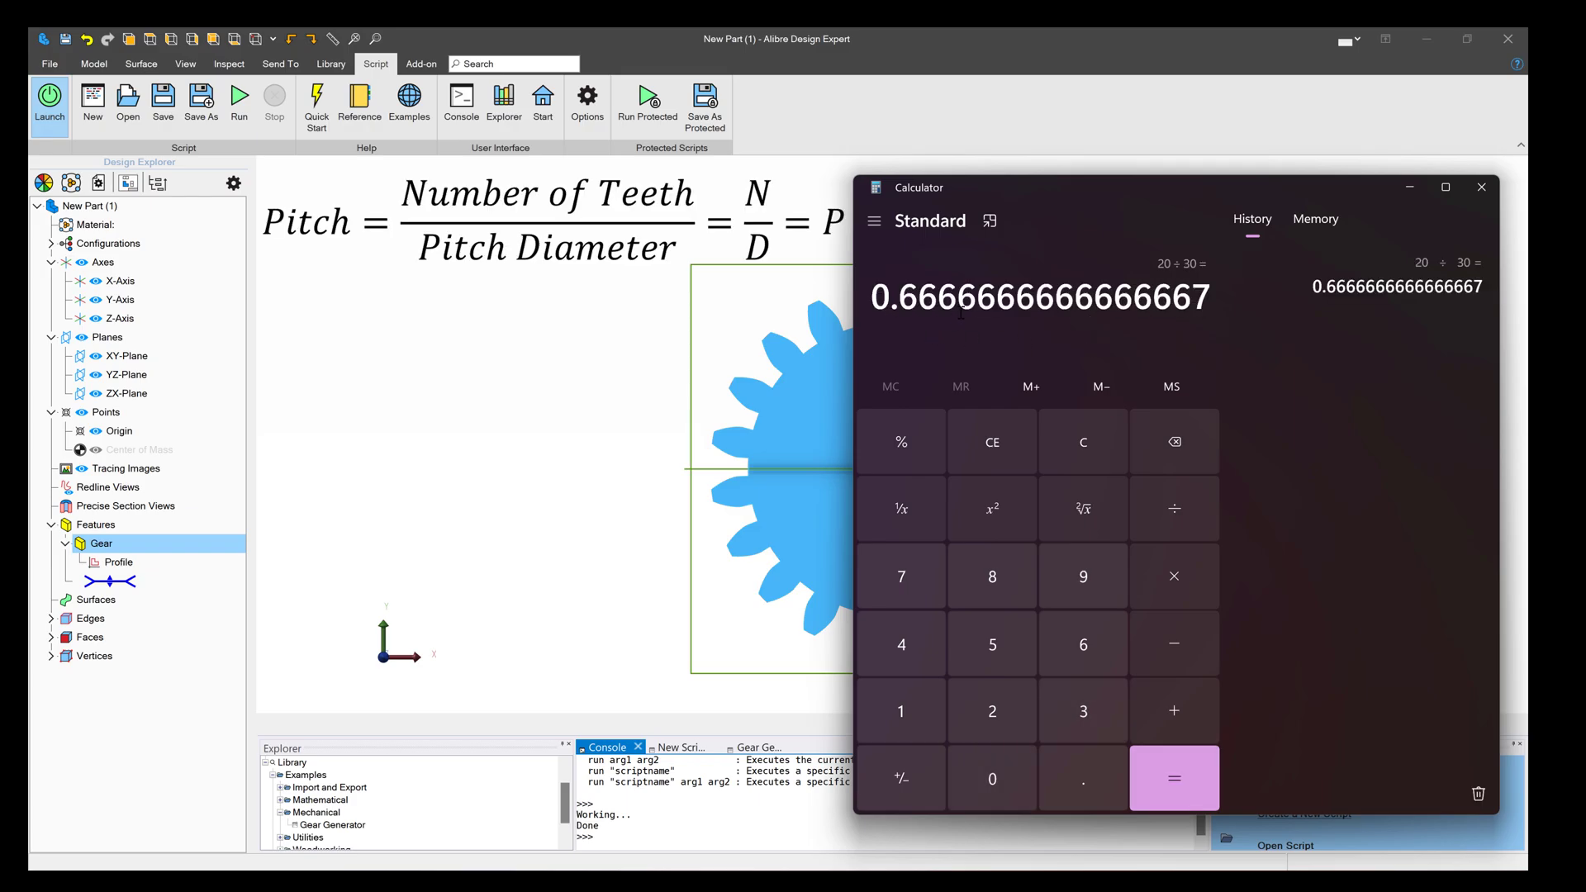
{"action": "left_click_drag", "start_coordinate": [931, 195], "coordinate": [1582, 207]}
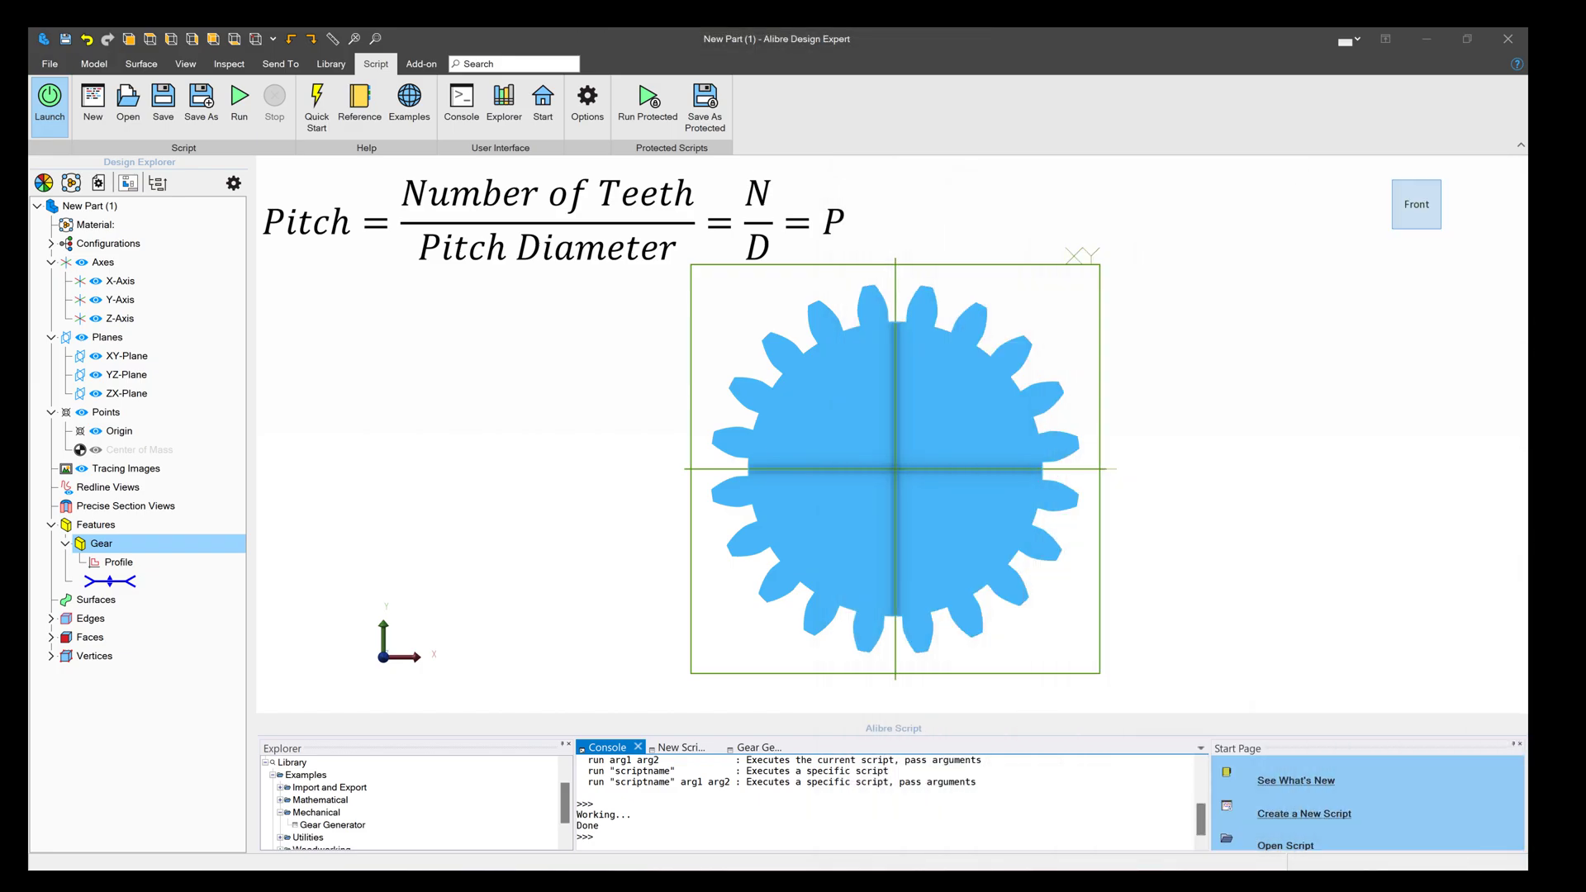
- Set the colour of the 20-tooth gear part to the pink custom colour
{"action": "left_click", "coordinate": [1239, 518]}
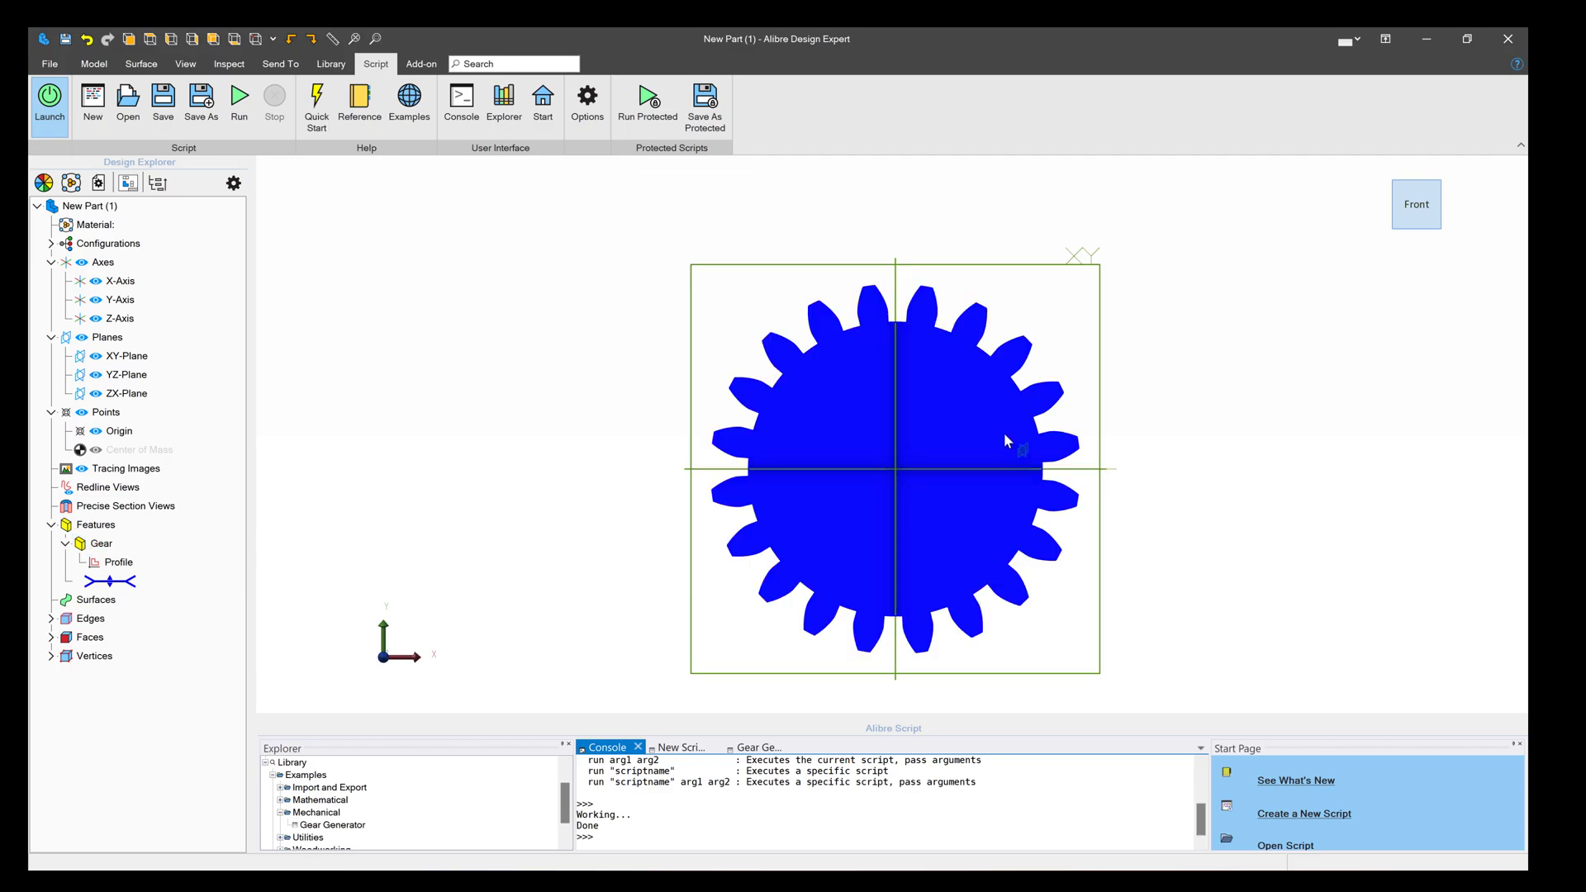
{"action": "left_click", "coordinate": [93, 64]}
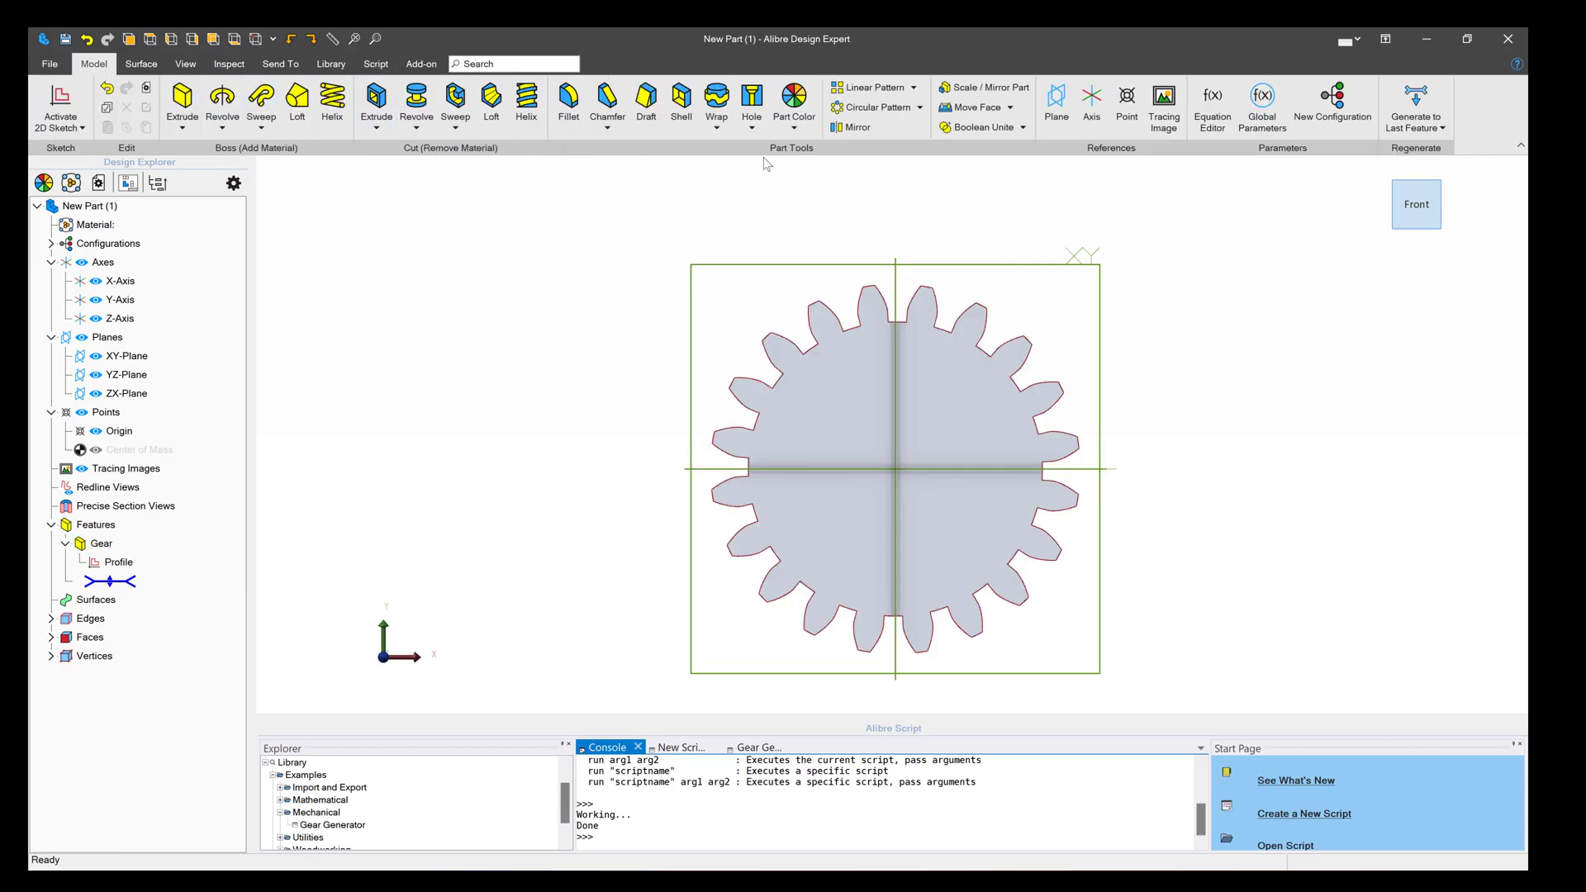
{"action": "left_click", "coordinate": [783, 124]}
{"action": "left_click", "coordinate": [802, 149]}
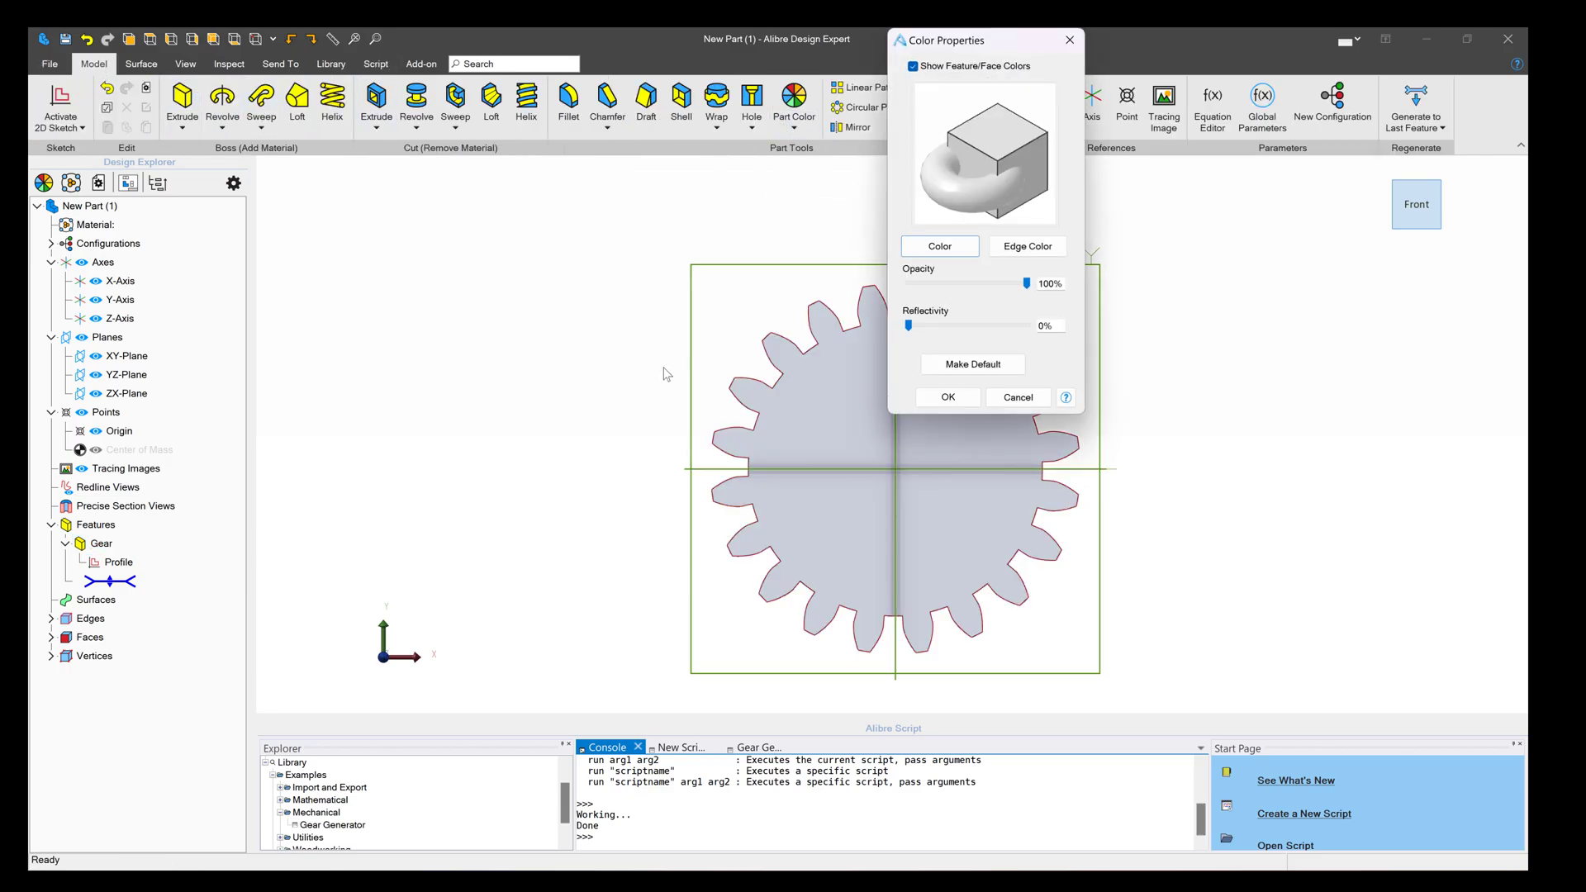
{"action": "left_click", "coordinate": [942, 246]}
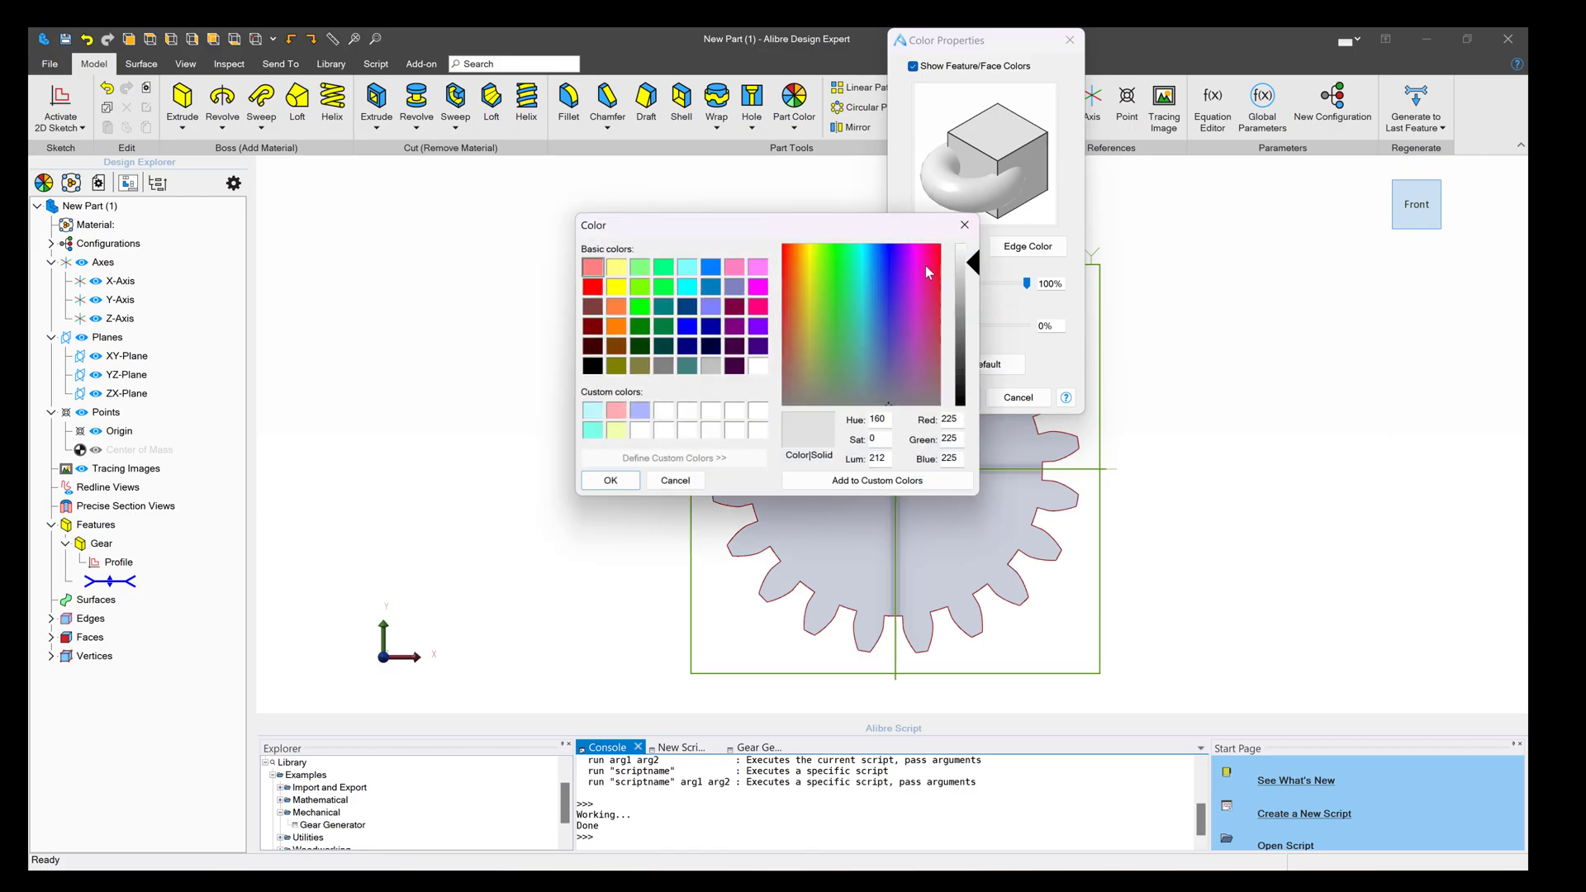
{"action": "left_click", "coordinate": [616, 411]}
{"action": "left_click", "coordinate": [609, 481]}
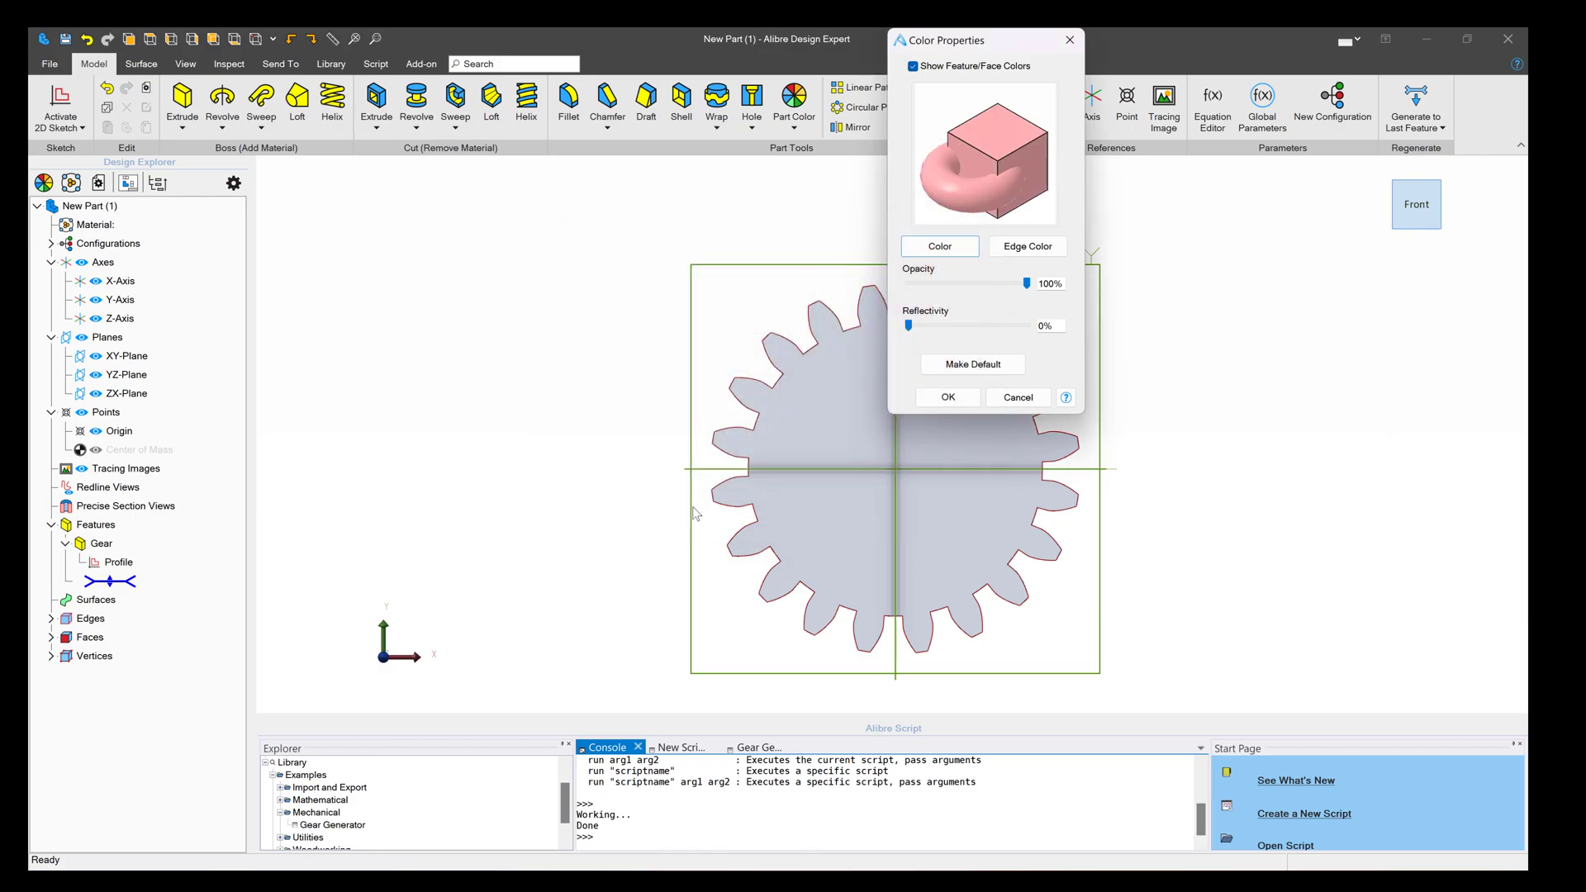
{"action": "left_click", "coordinate": [947, 397]}
- Sketch a circle on the XY-Plane centred on the origin and dimension its diameter to 5 mm
{"action": "left_click", "coordinate": [127, 356]}
{"action": "left_click", "coordinate": [60, 103]}
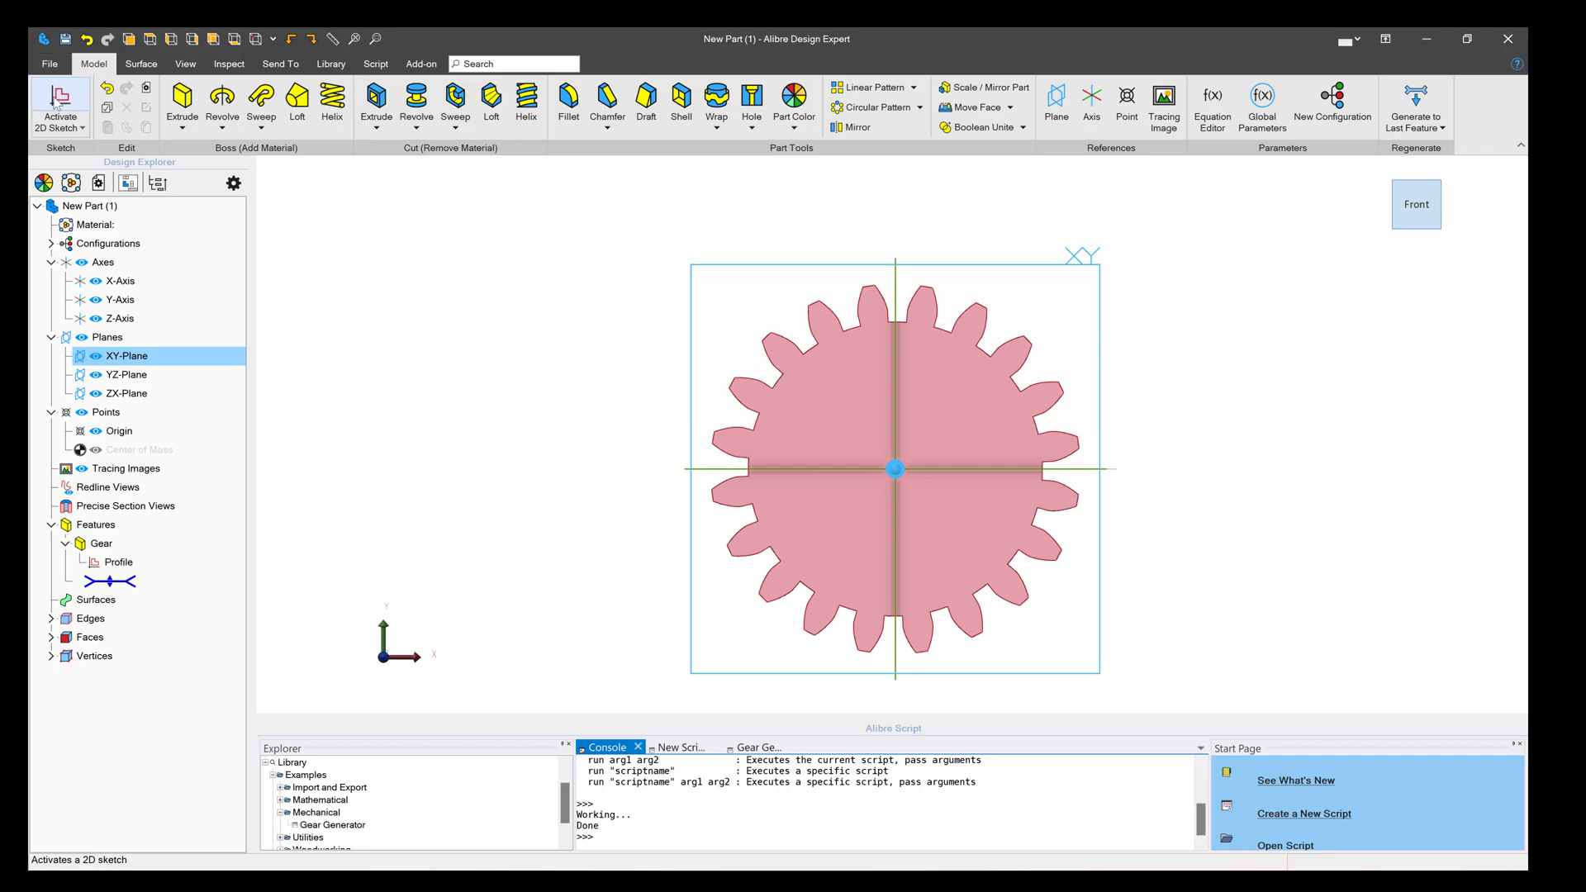
{"action": "left_click", "coordinate": [466, 106]}
{"action": "left_click", "coordinate": [892, 433]}
{"action": "left_click", "coordinate": [950, 389]}
{"action": "left_click", "coordinate": [332, 106]}
{"action": "left_click", "coordinate": [934, 374]}
{"action": "left_click", "coordinate": [990, 386]}
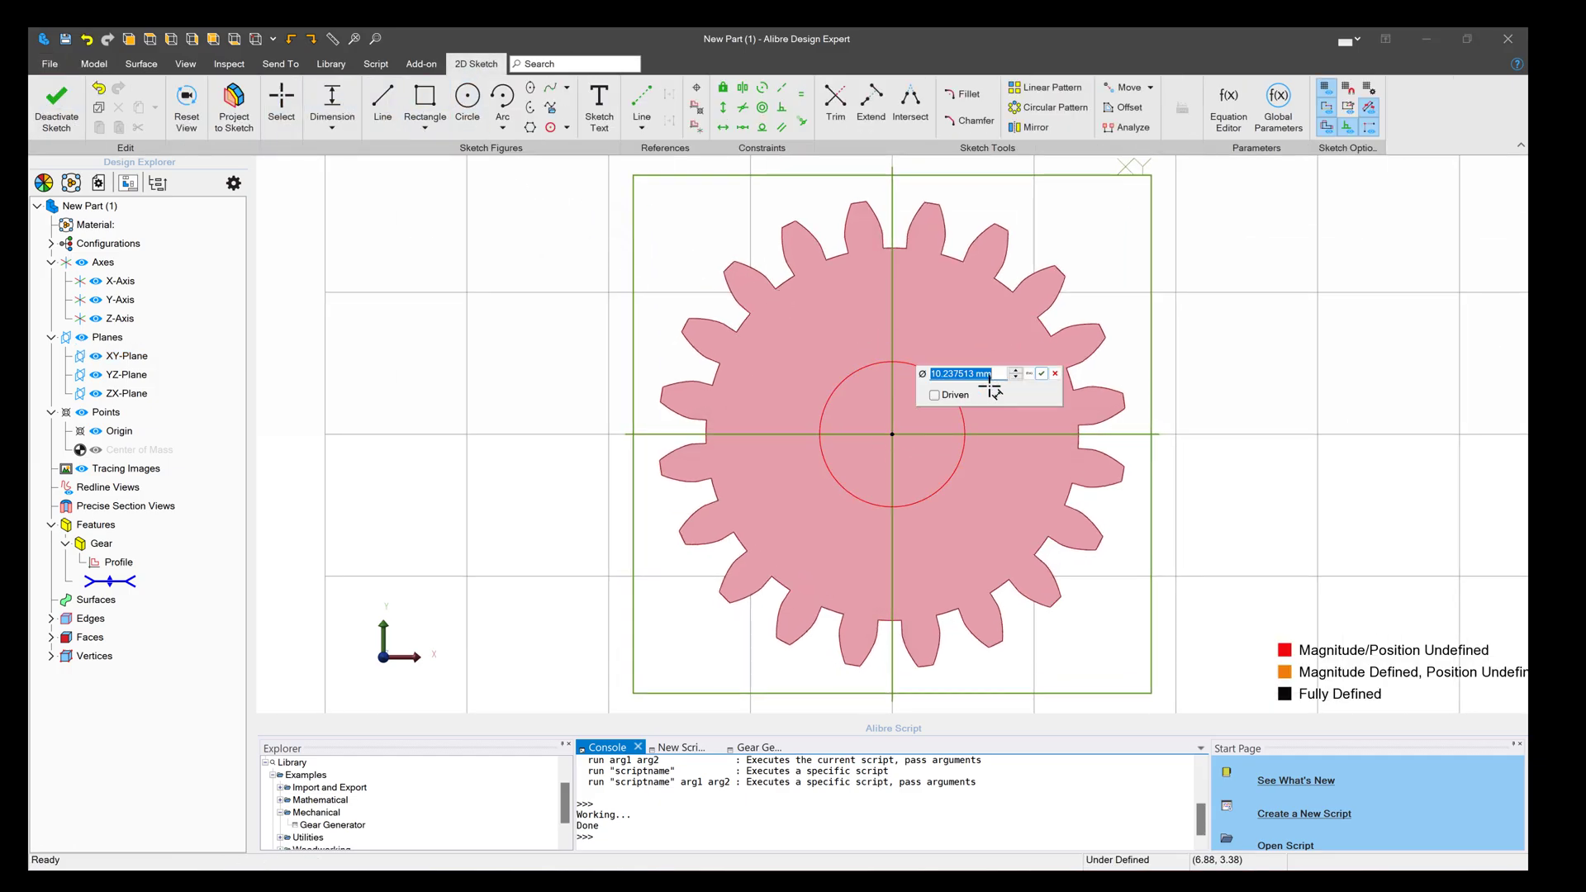
{"action": "type", "text": "5"}
{"action": "key", "text": "Return"}
- Finish the sketch and cut the centre hole in the gear with an Extrude Cut of the circle
{"action": "left_click", "coordinate": [56, 108]}
{"action": "left_click", "coordinate": [376, 104]}
{"action": "left_click", "coordinate": [1173, 82]}
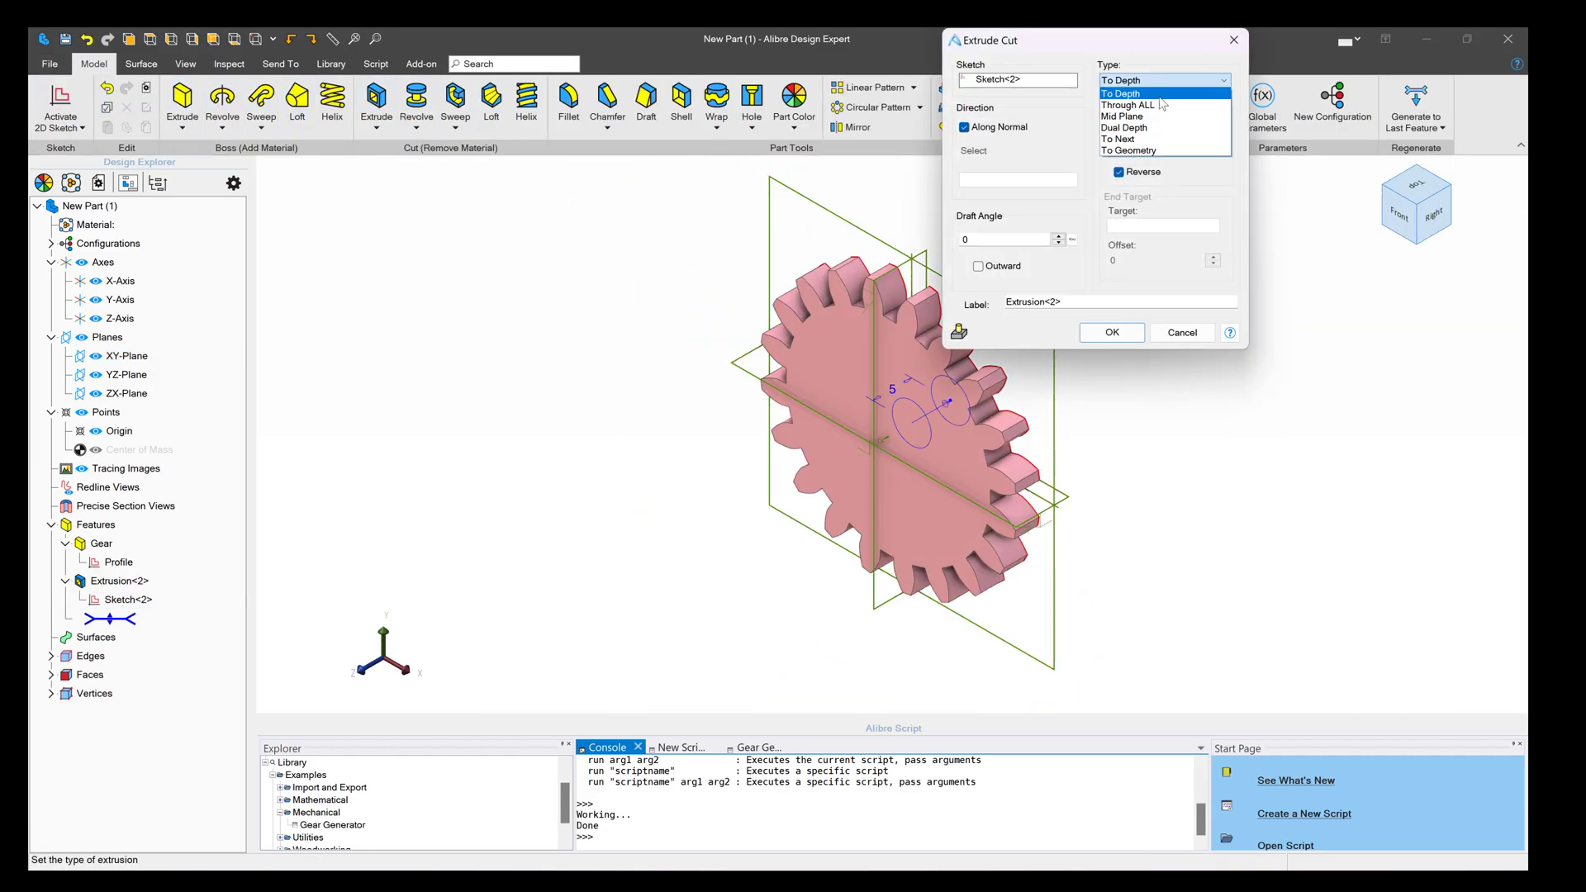
{"action": "left_click", "coordinate": [1139, 114]}
{"action": "left_click", "coordinate": [1112, 329]}
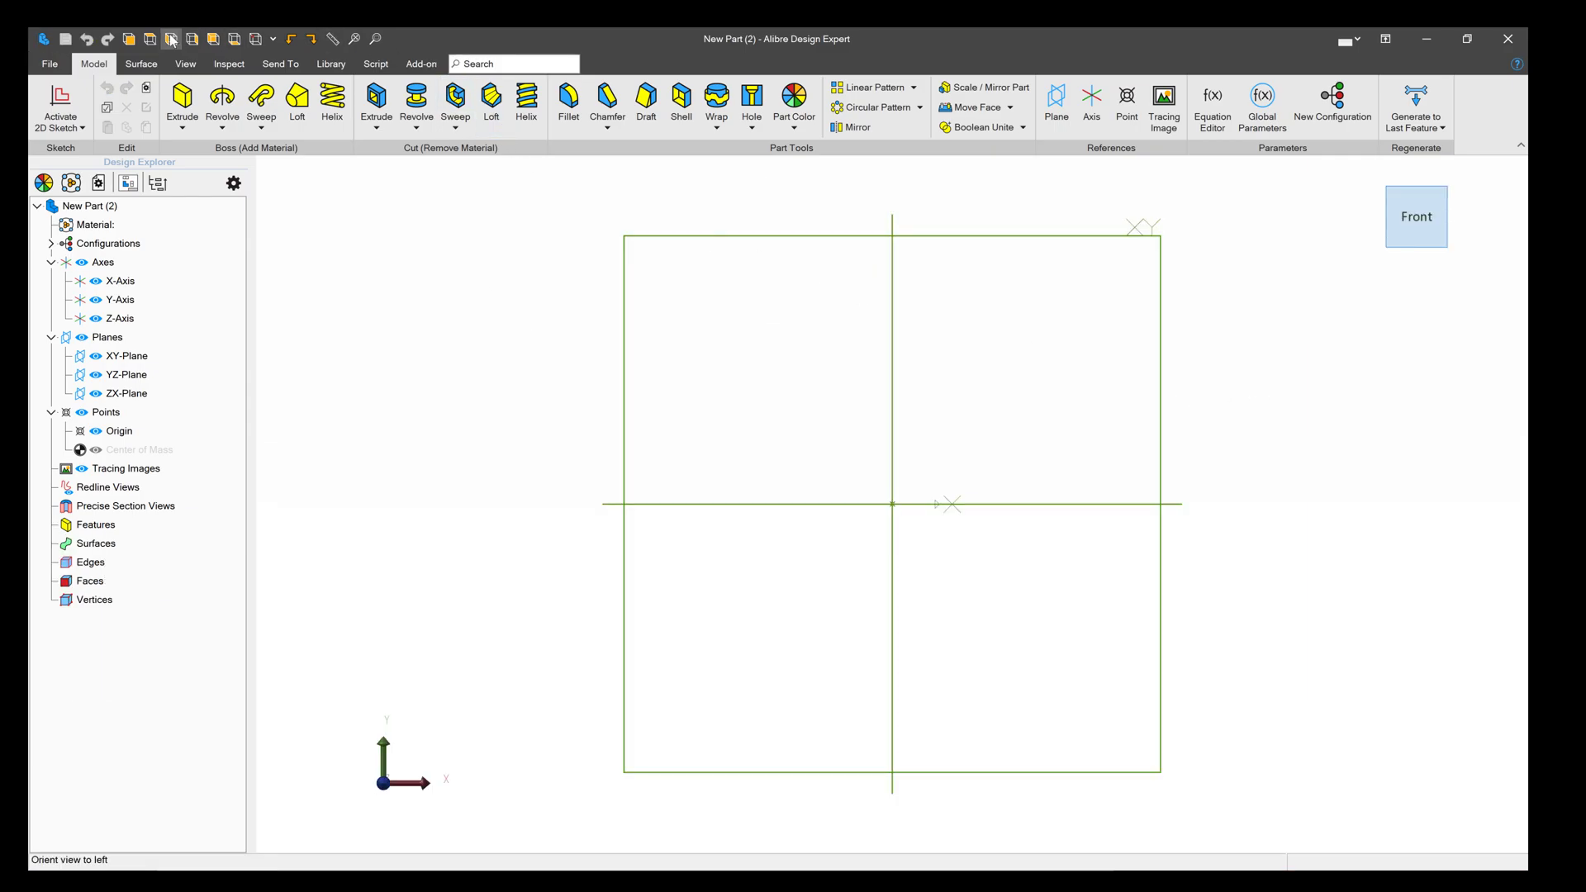
- Open and run the Gear Generator example script in the new part, setting the number of teeth to 10
{"action": "left_click", "coordinate": [369, 66]}
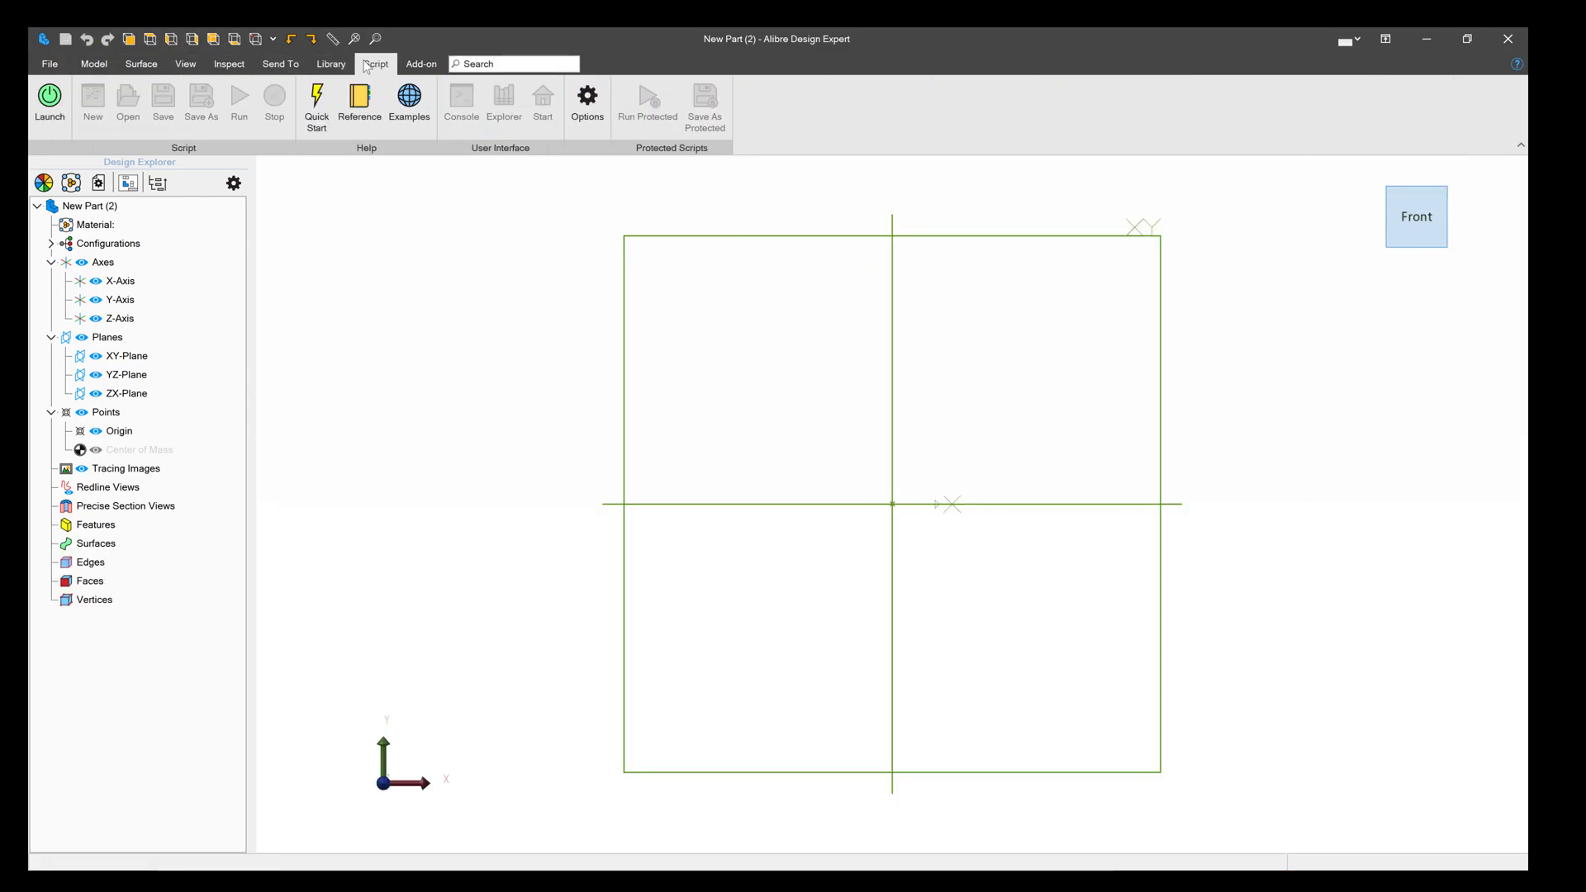
{"action": "left_click", "coordinate": [50, 99]}
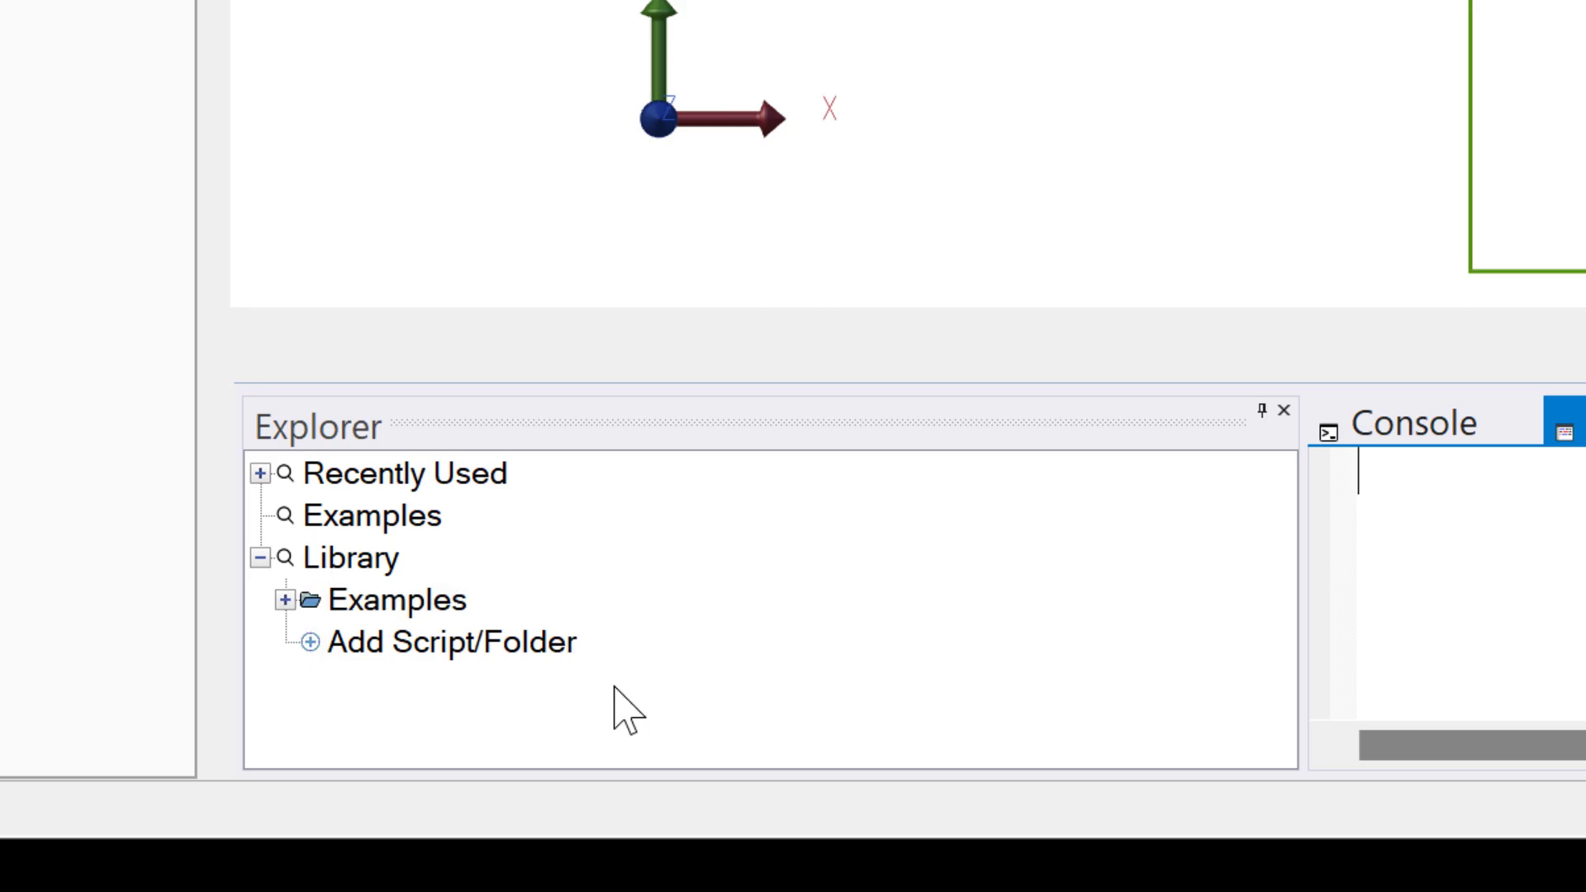
{"action": "left_click", "coordinate": [284, 600]}
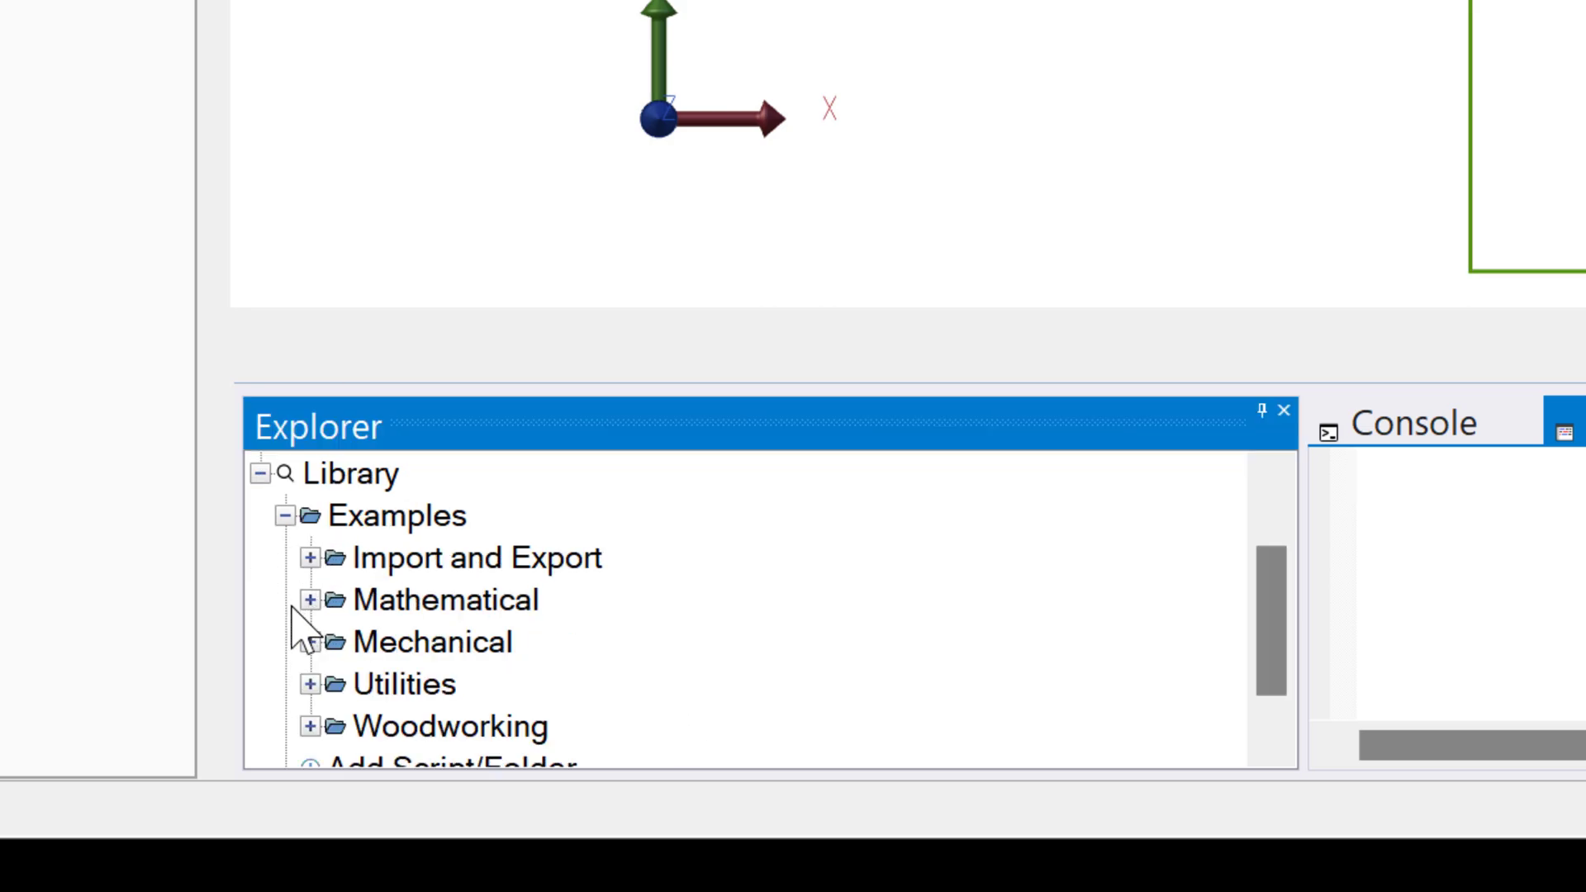
{"action": "left_click", "coordinate": [310, 642]}
{"action": "double_click", "coordinate": [397, 684]}
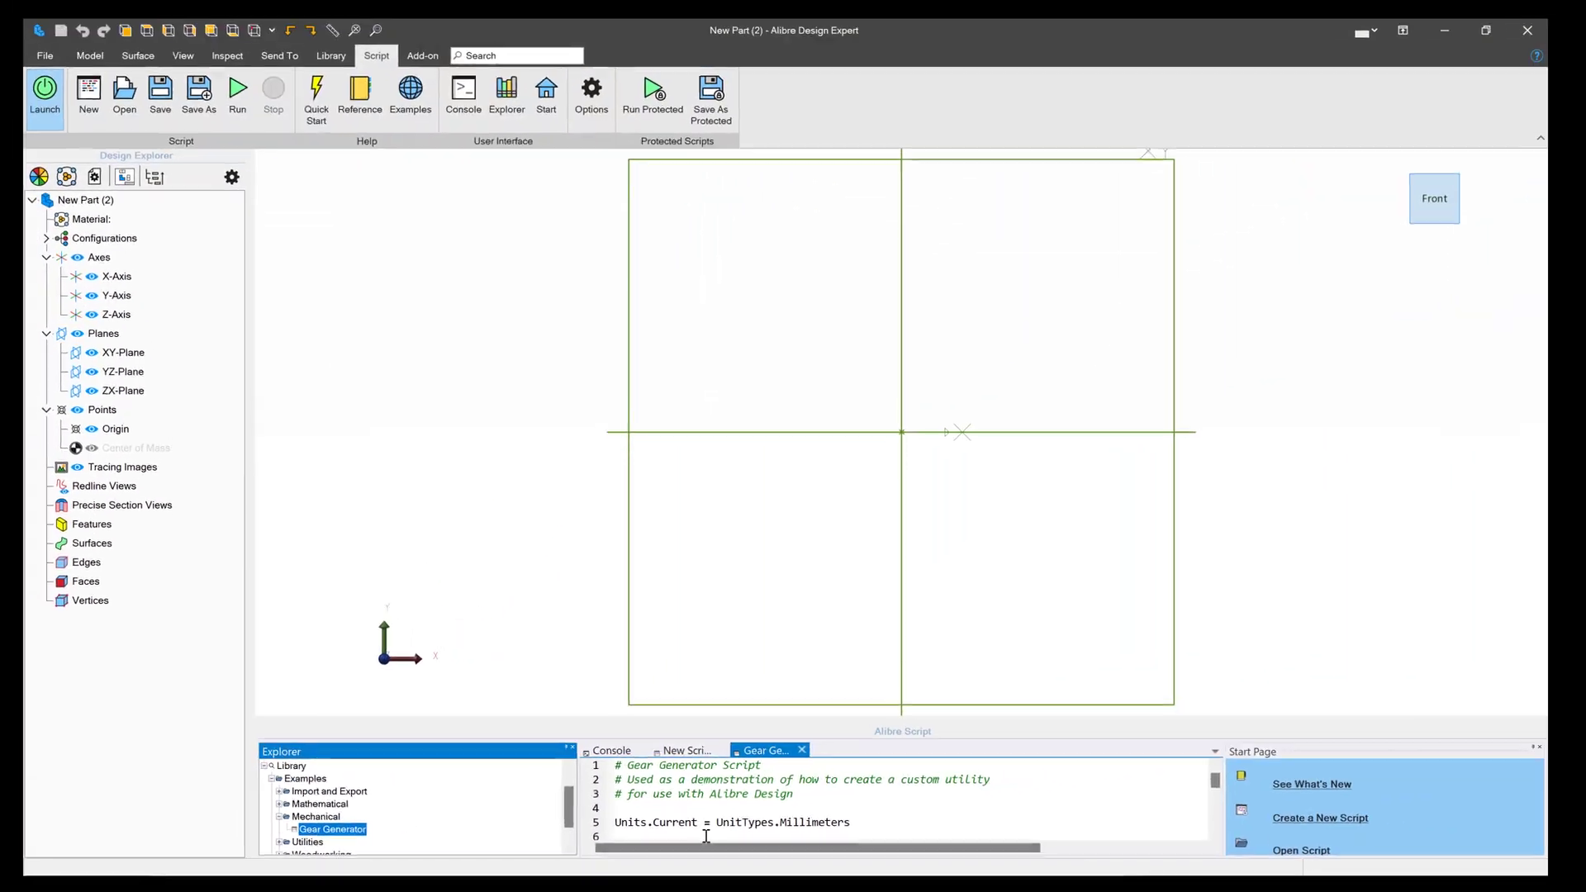
{"action": "left_click", "coordinate": [237, 89]}
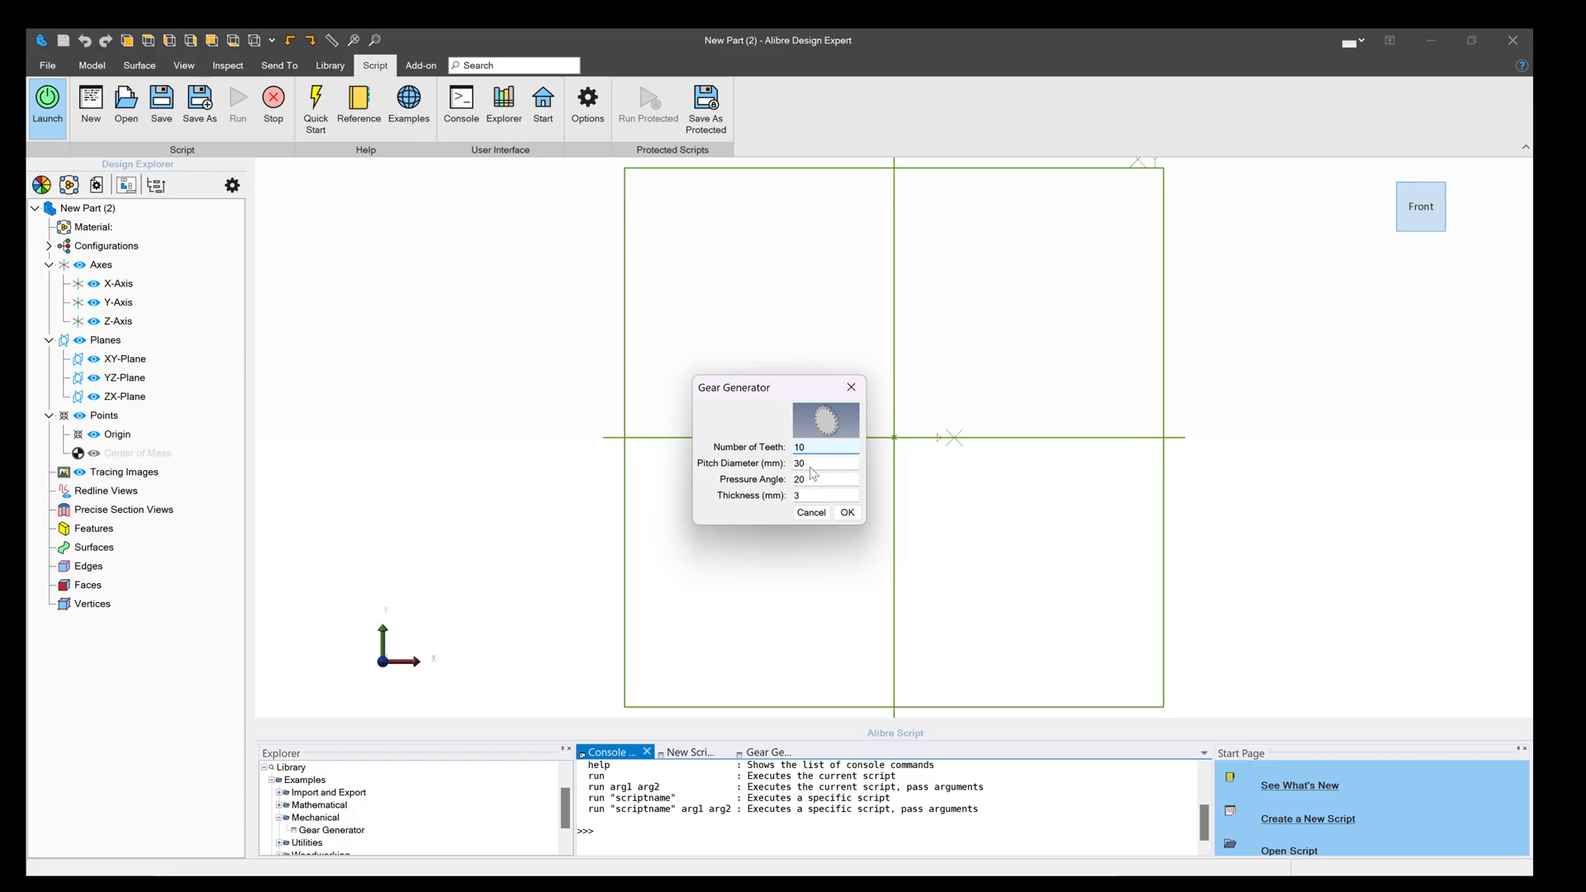
{"action": "left_click_drag", "start_coordinate": [805, 465], "coordinate": [791, 466]}
- In Calculator, divide 10 teeth by the pitch 0.666666667 to find the matching pitch diameter
{"action": "left_click_drag", "start_coordinate": [1322, 497], "coordinate": [1078, 195]}
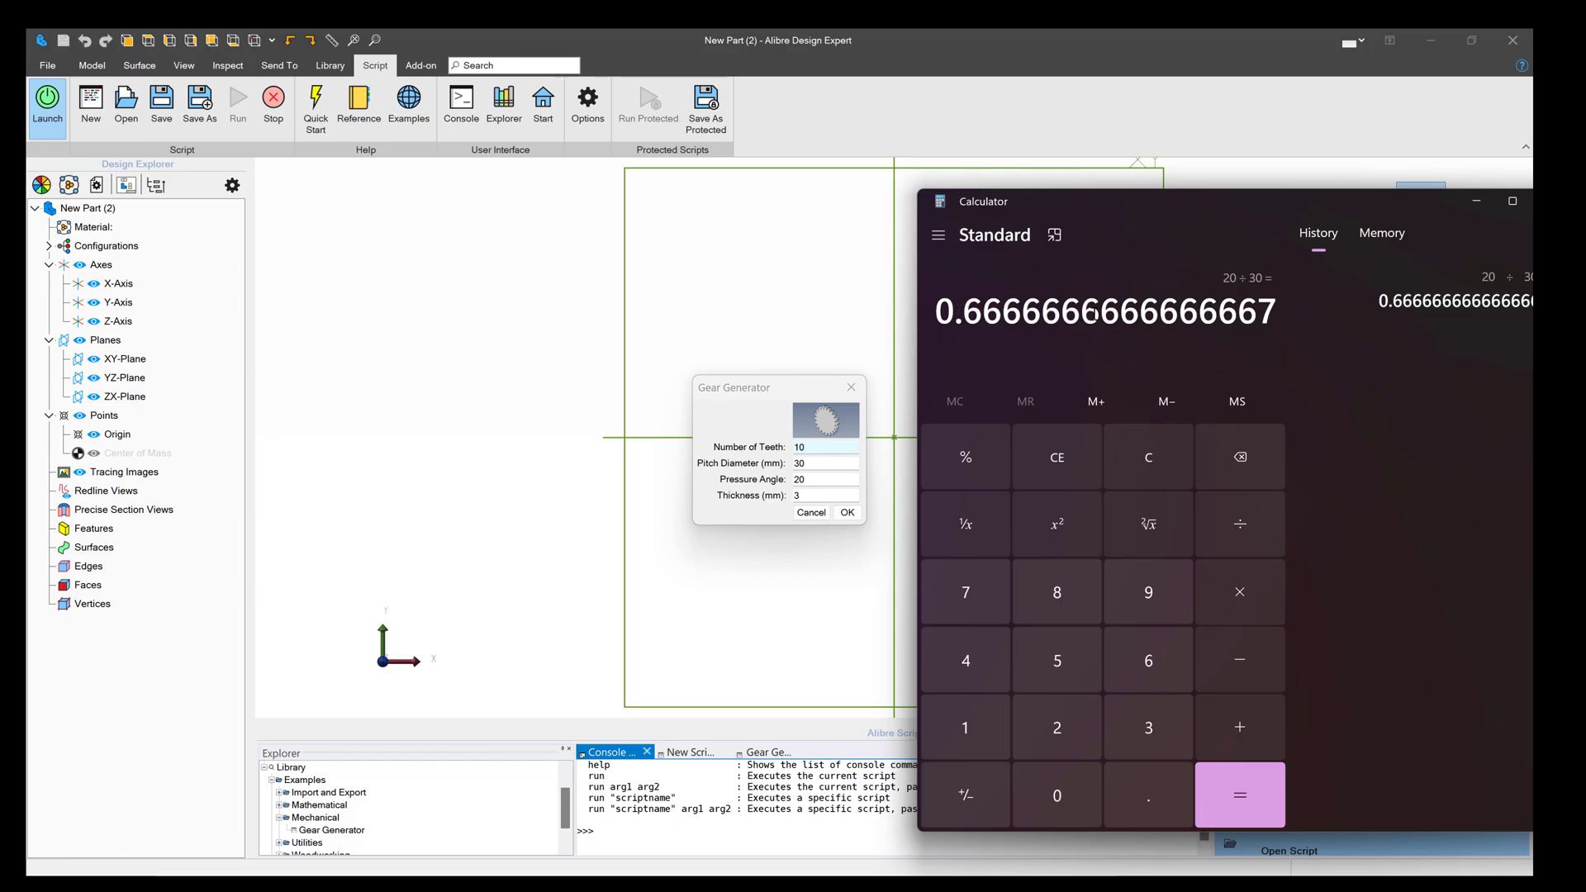
{"action": "type", "text": "10"}
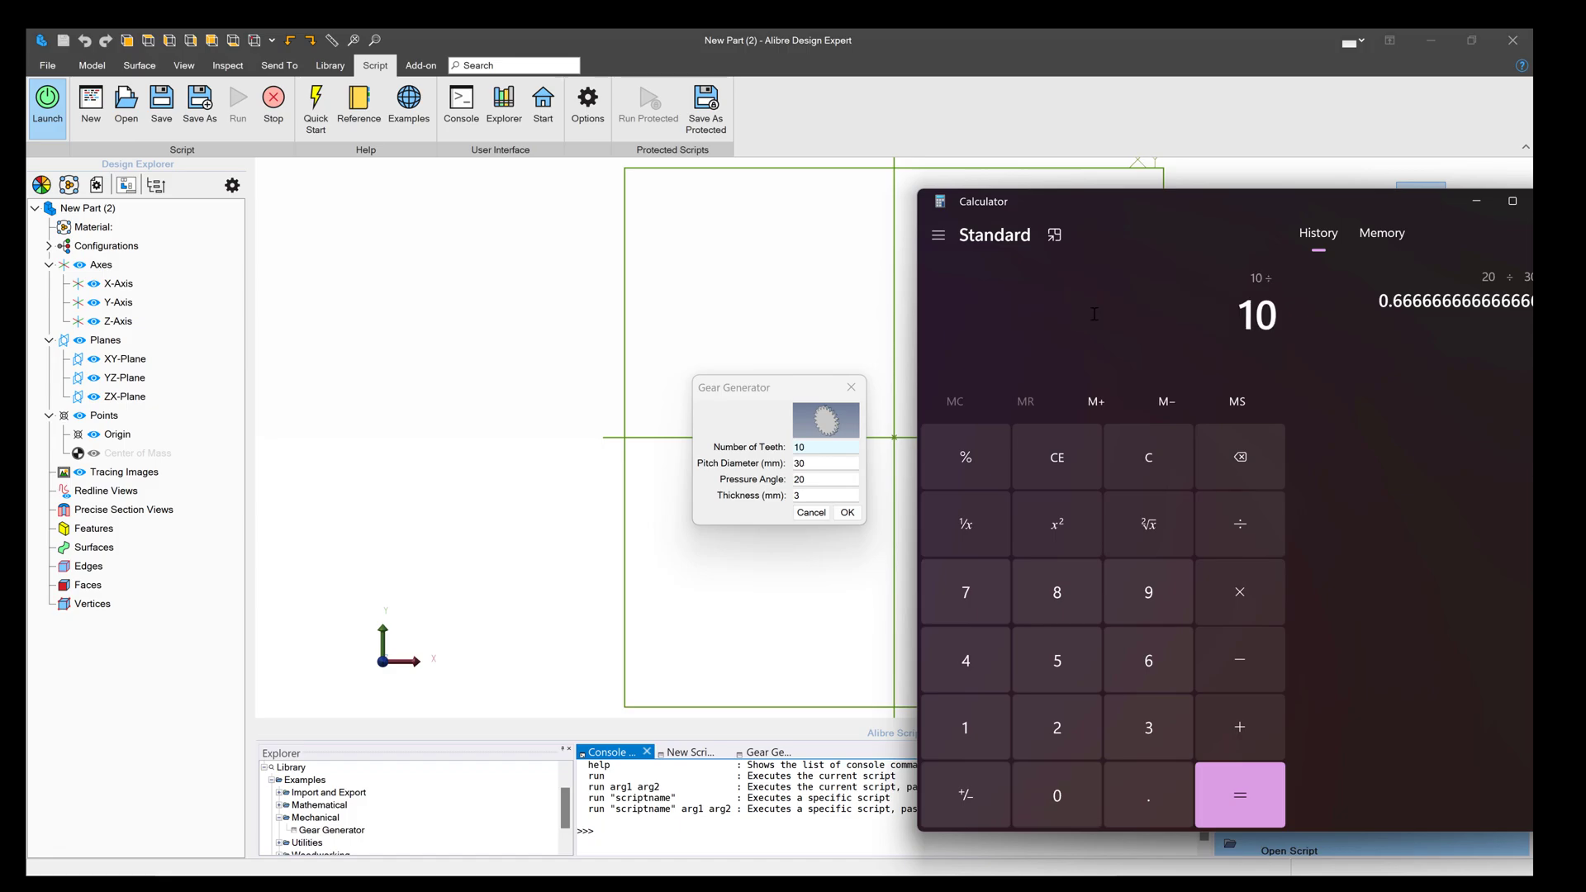
{"action": "type", "text": ".666666667"}
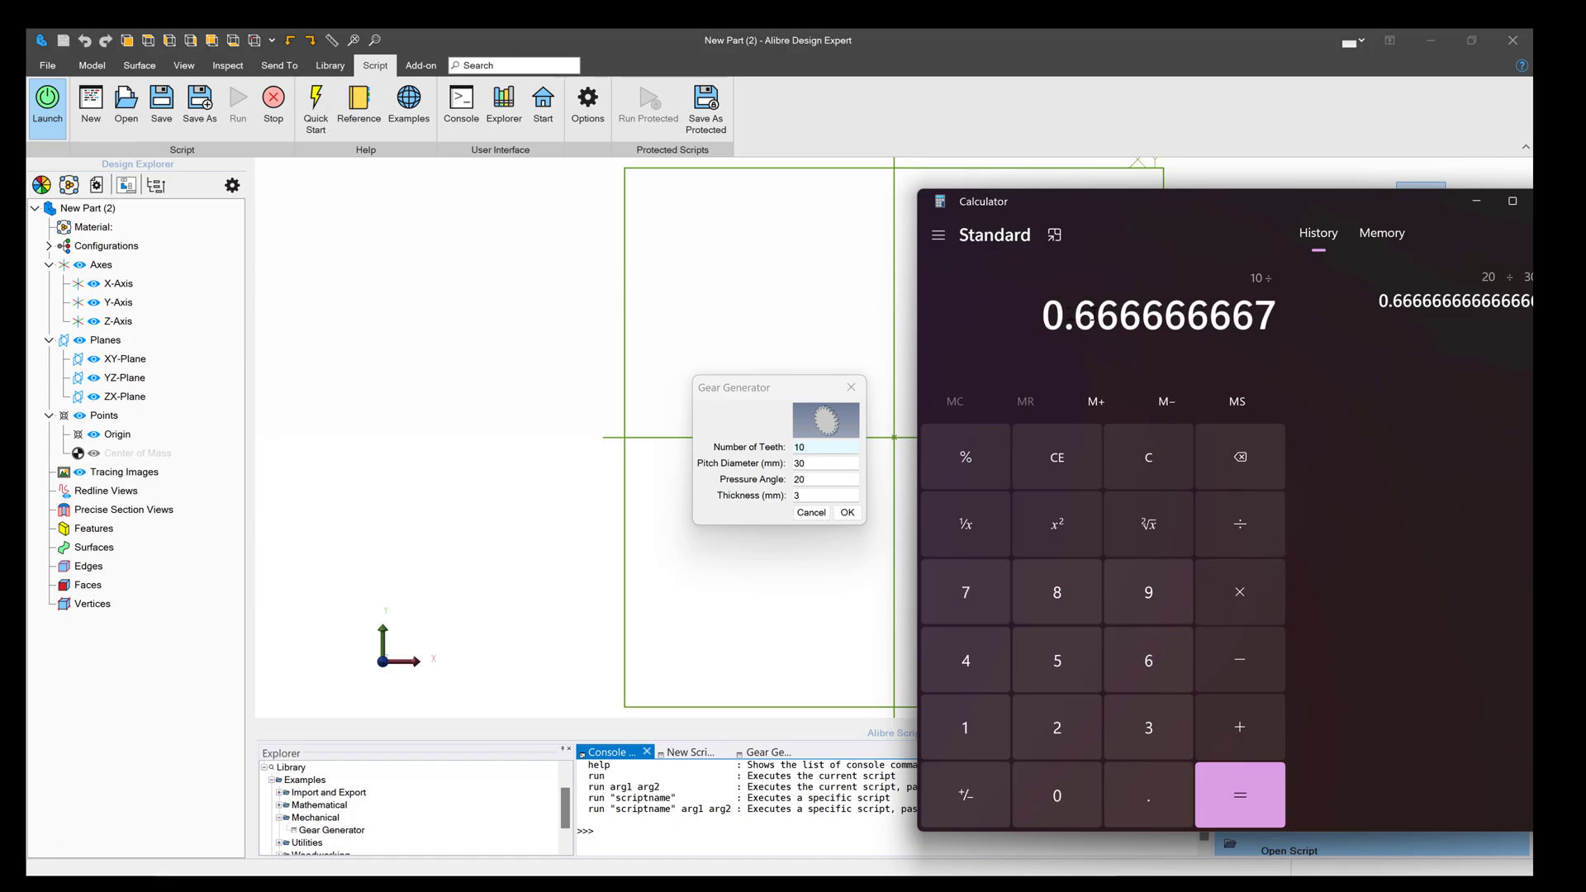
{"action": "key", "text": "Return"}
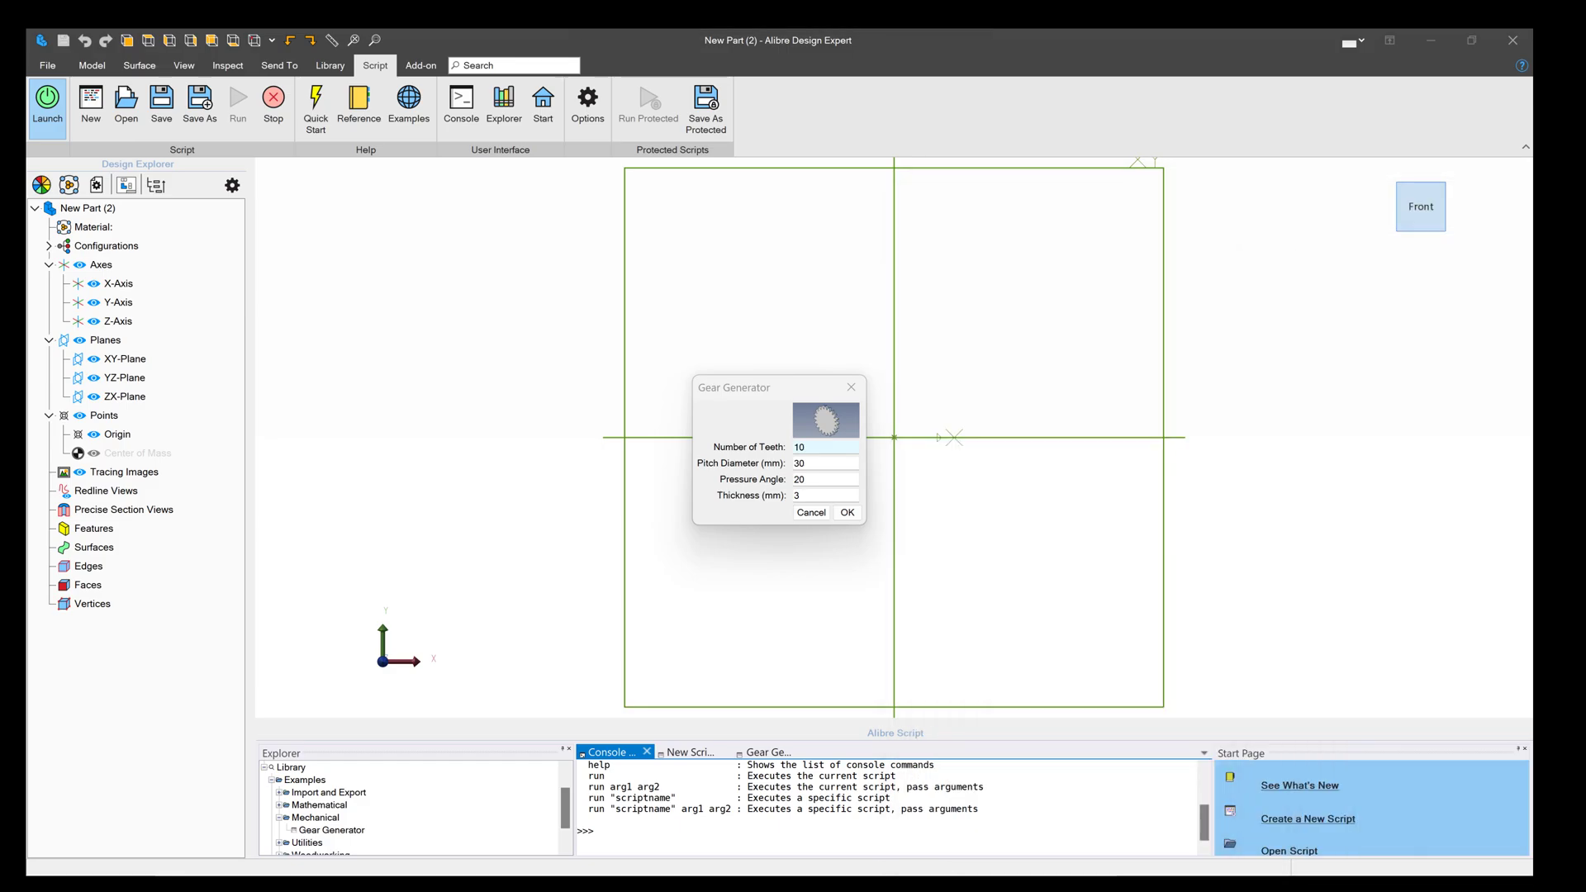
- Set the pitch diameter to 15 mm and generate the 10-tooth gear
{"action": "left_click", "coordinate": [819, 462]}
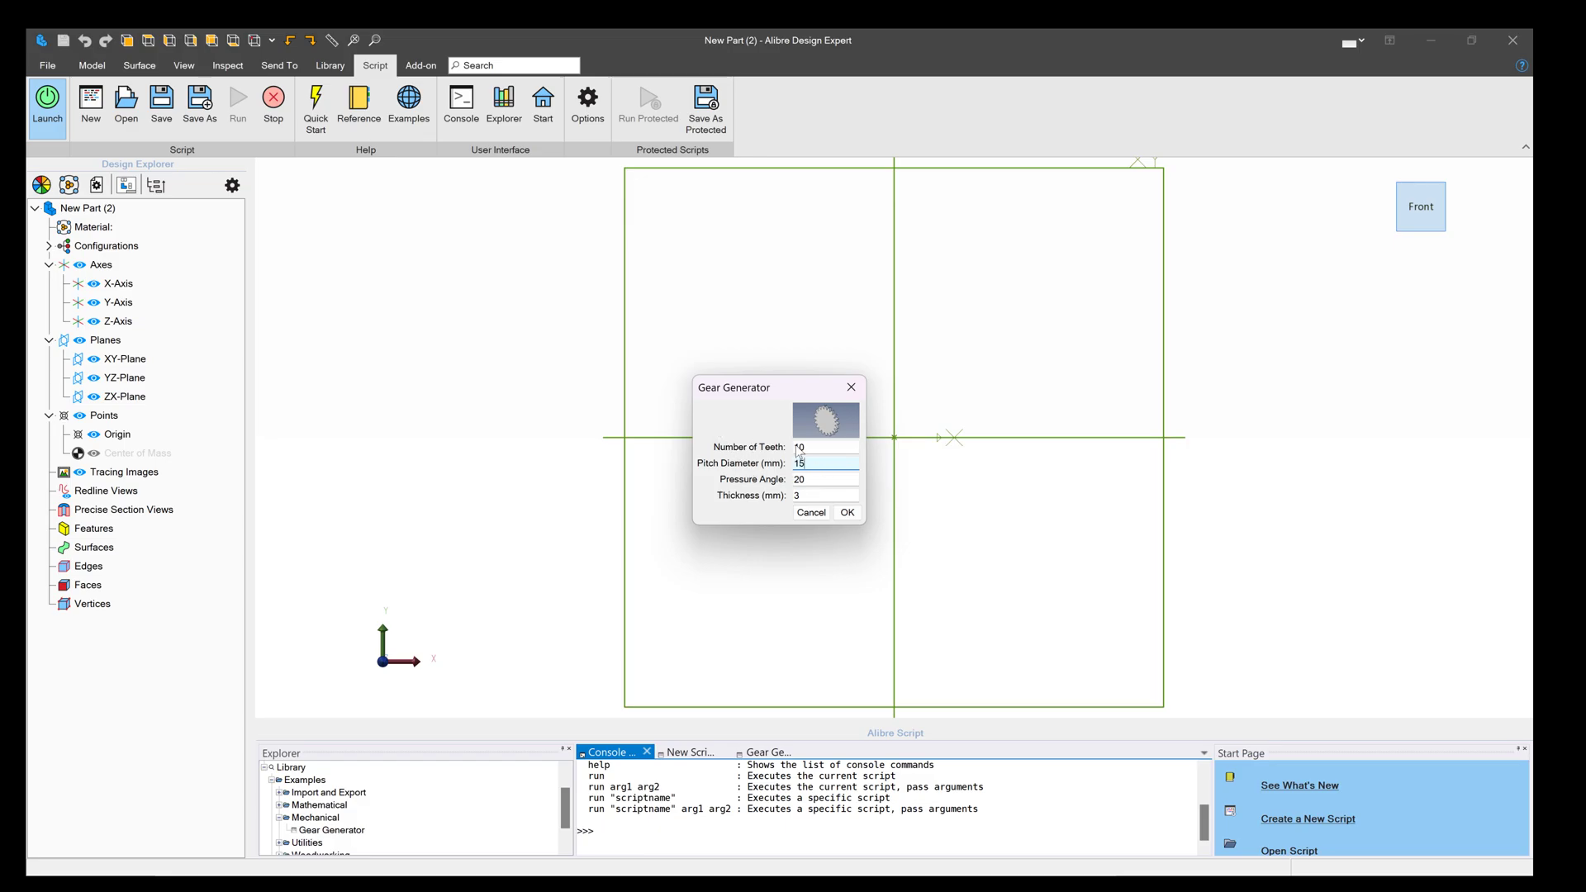
{"action": "left_click", "coordinate": [848, 513]}
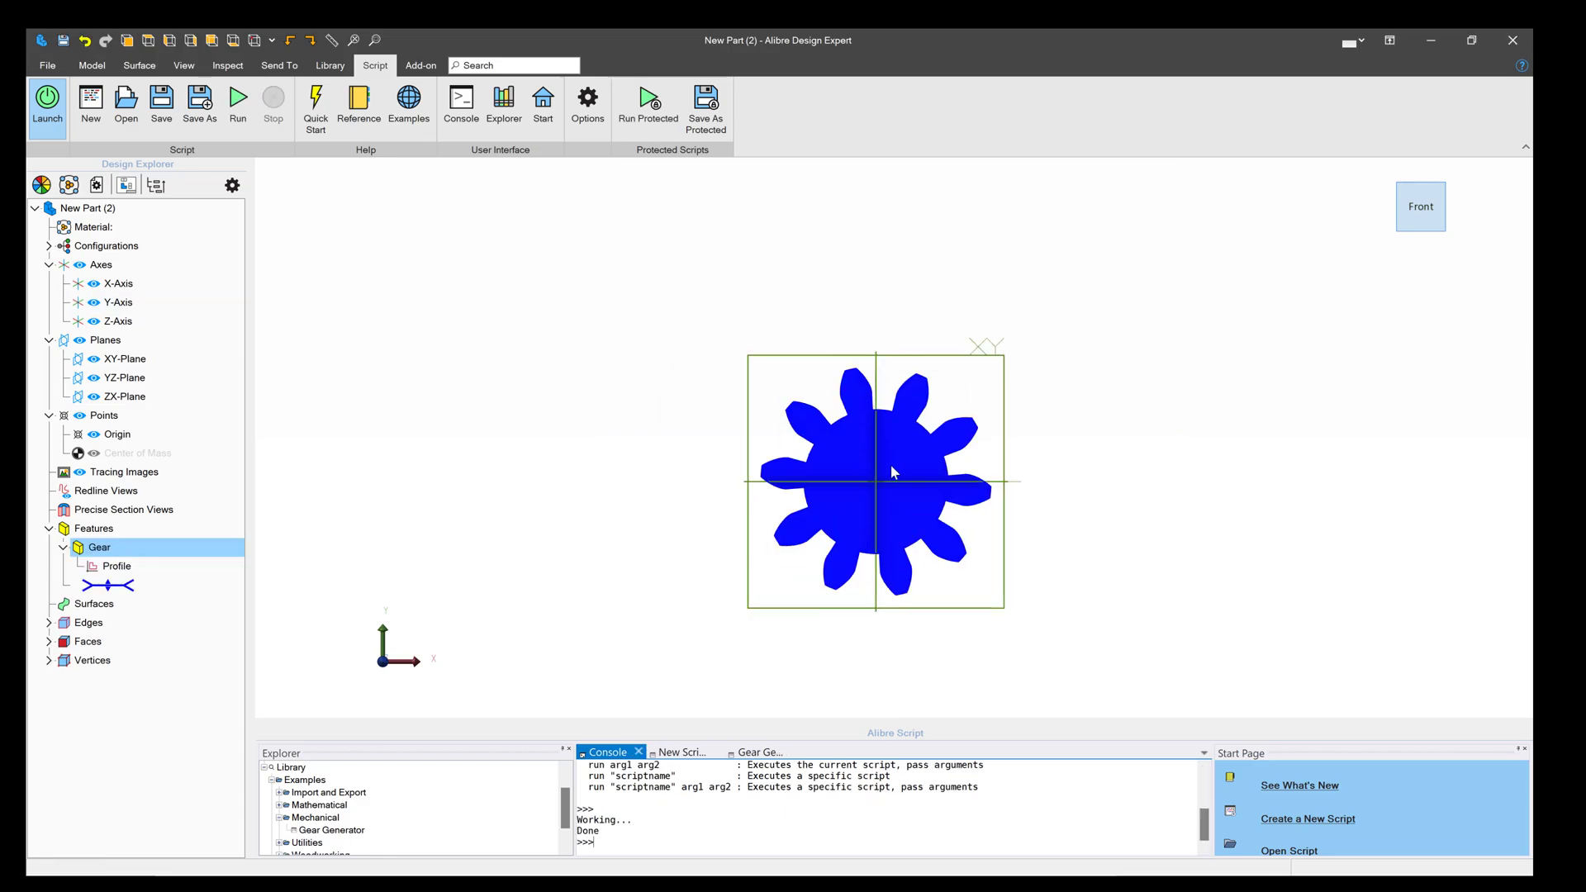
{"action": "scroll", "coordinate": [891, 467], "scroll_direction": "up", "scroll_amount": 3}
- Set the colour of the 10-tooth gear part to the light blue-violet custom colour
{"action": "left_click", "coordinate": [93, 65]}
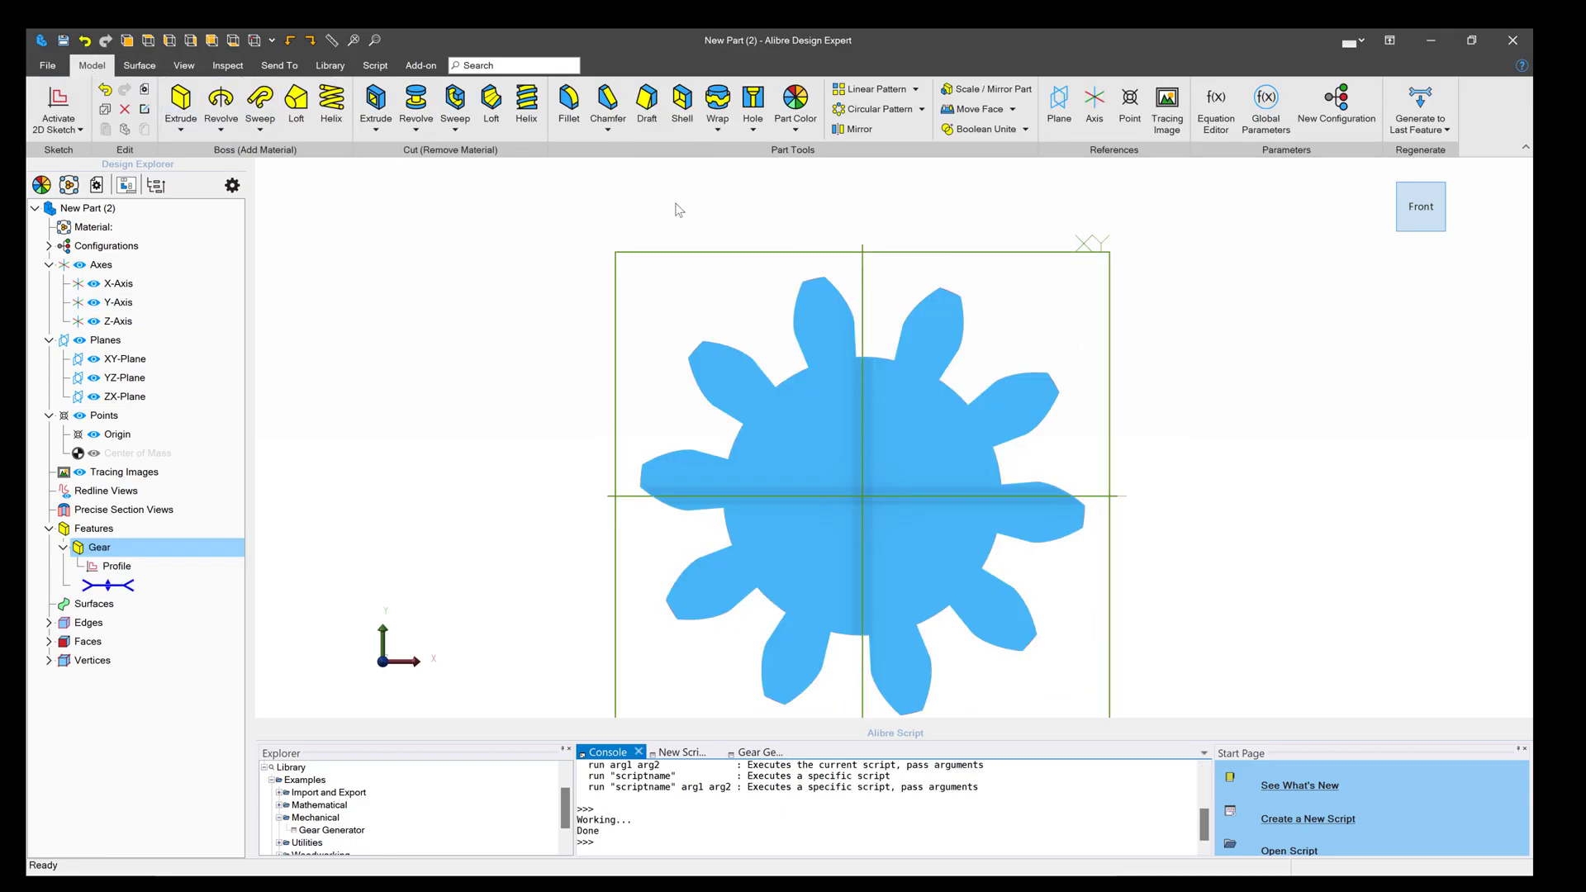
{"action": "left_click", "coordinate": [796, 128]}
{"action": "left_click", "coordinate": [805, 154]}
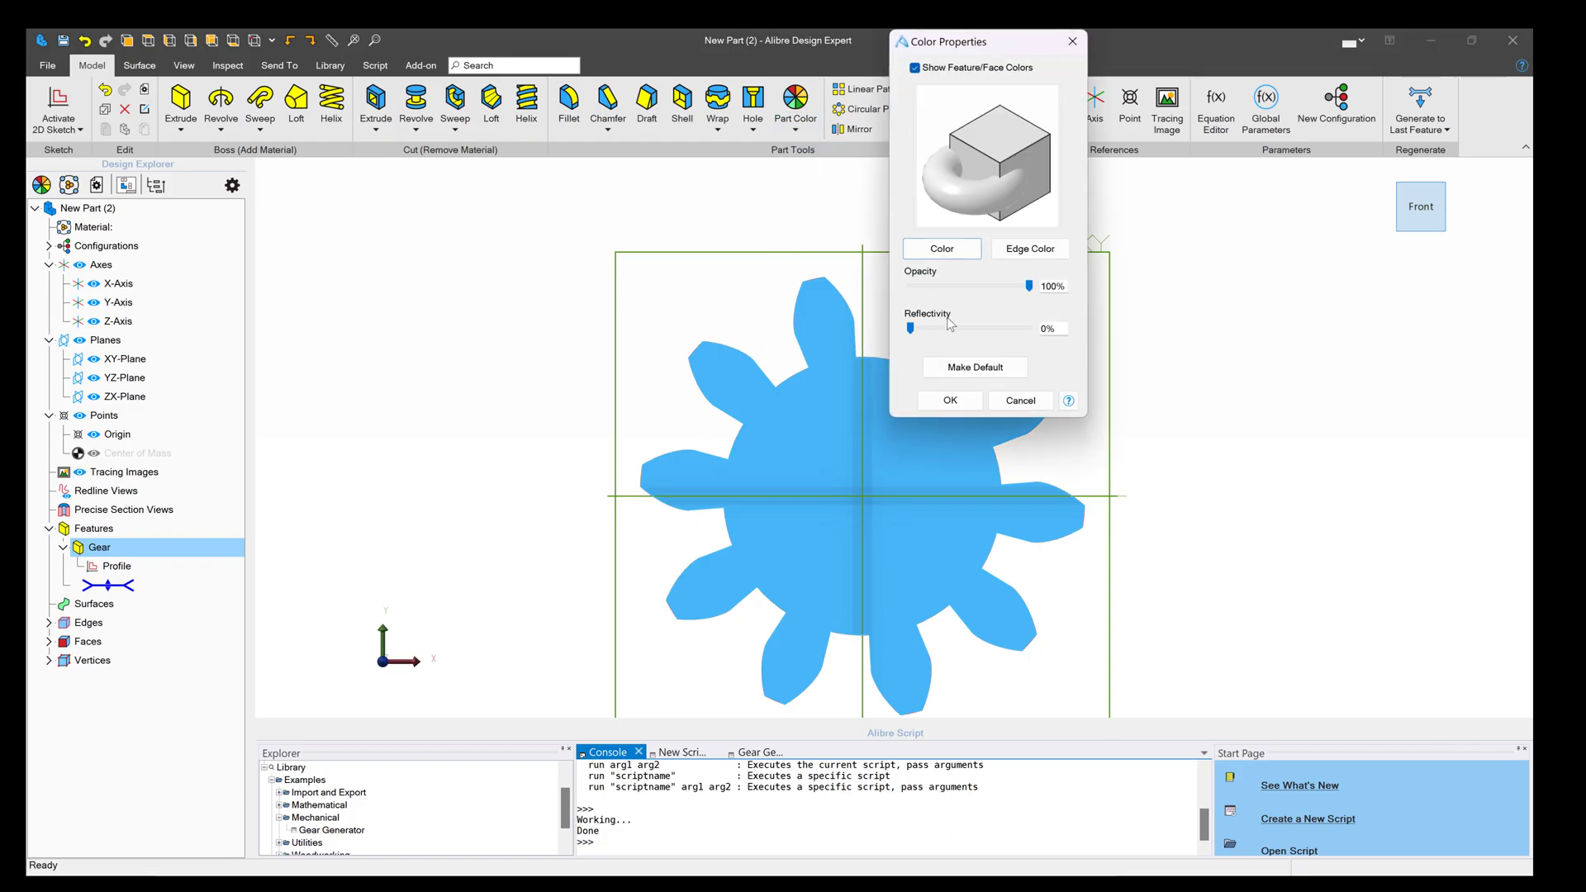
{"action": "left_click", "coordinate": [942, 248]}
{"action": "left_click", "coordinate": [591, 414]}
{"action": "left_click", "coordinate": [616, 434]}
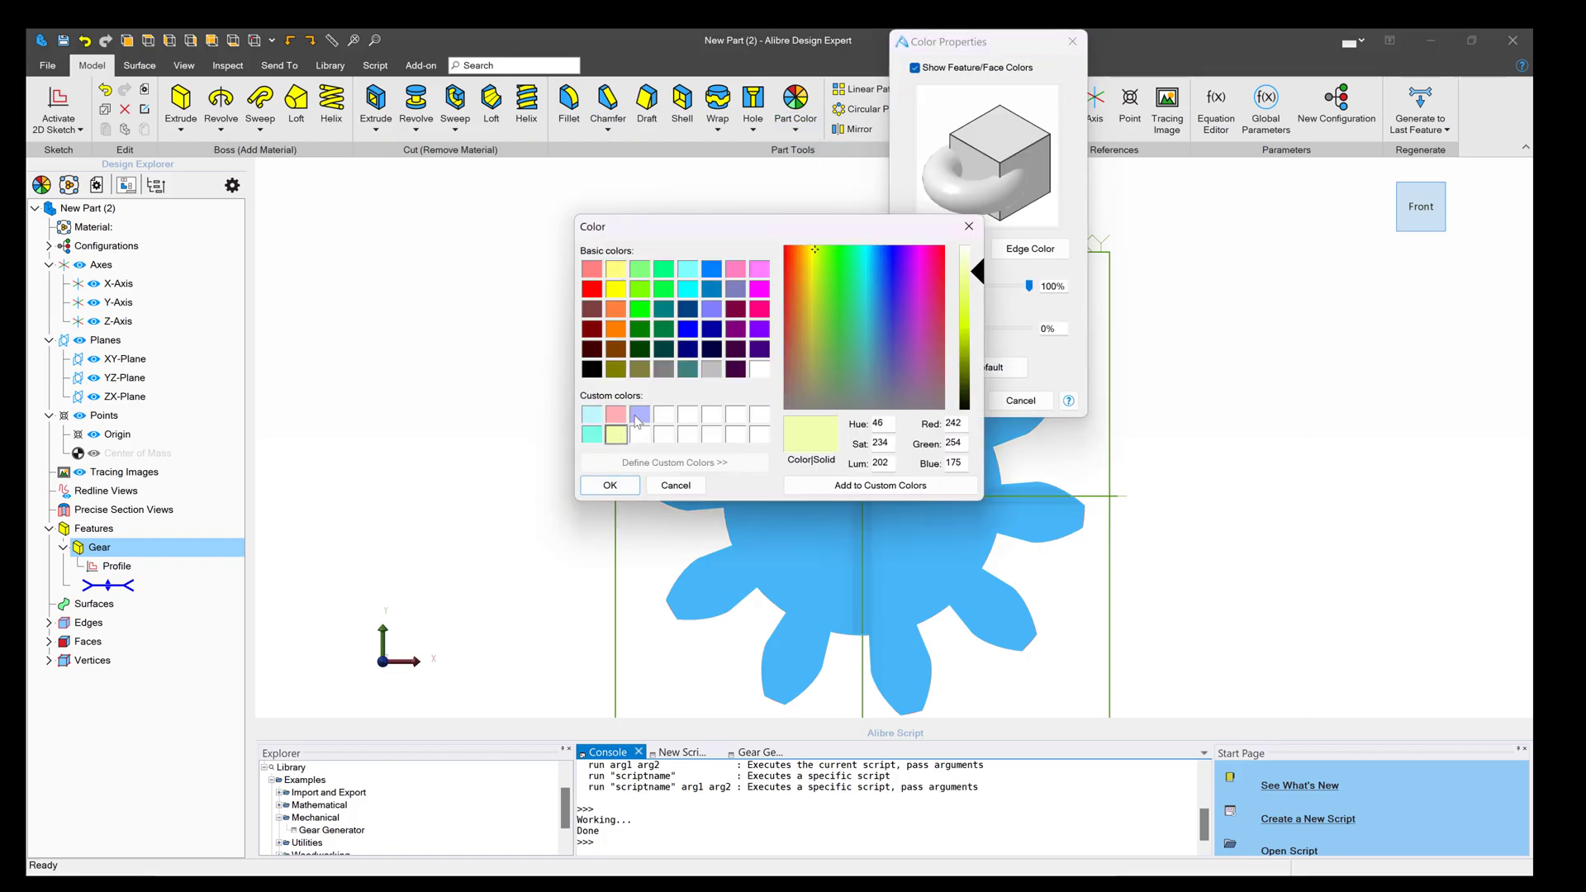
{"action": "left_click", "coordinate": [639, 416]}
{"action": "left_click", "coordinate": [610, 485]}
{"action": "left_click", "coordinate": [950, 400]}
- Sketch a 5 mm diameter circle centred on the origin on the front of the 10-tooth gear
{"action": "left_click", "coordinate": [1049, 251]}
{"action": "left_click", "coordinate": [58, 107]}
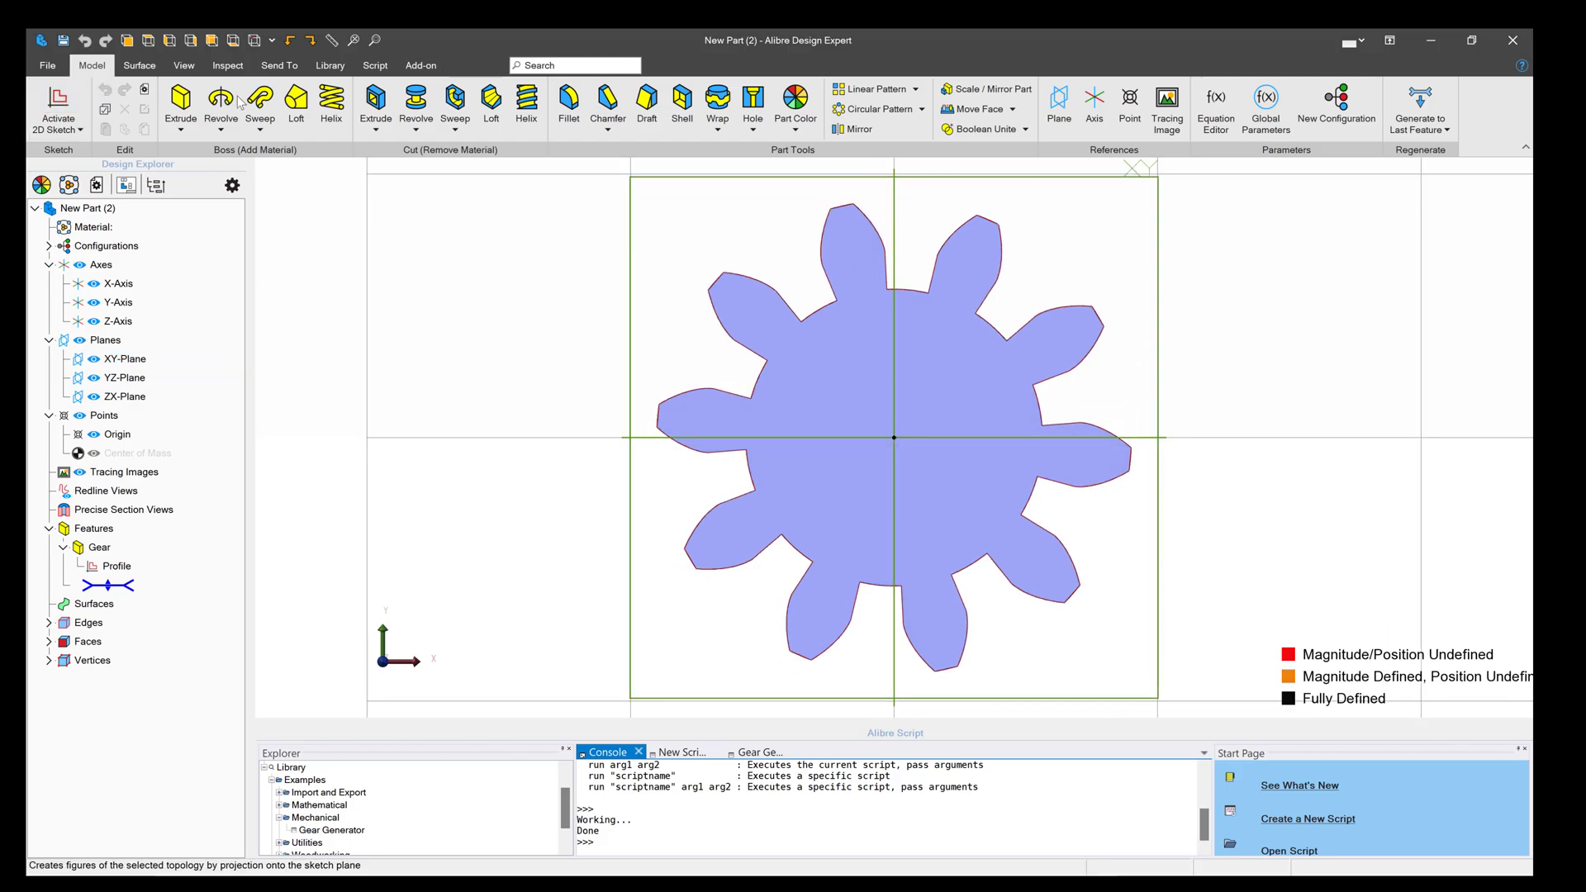
{"action": "left_click", "coordinate": [467, 108]}
{"action": "left_click", "coordinate": [894, 437]}
{"action": "left_click", "coordinate": [855, 399]}
{"action": "left_click", "coordinate": [330, 107]}
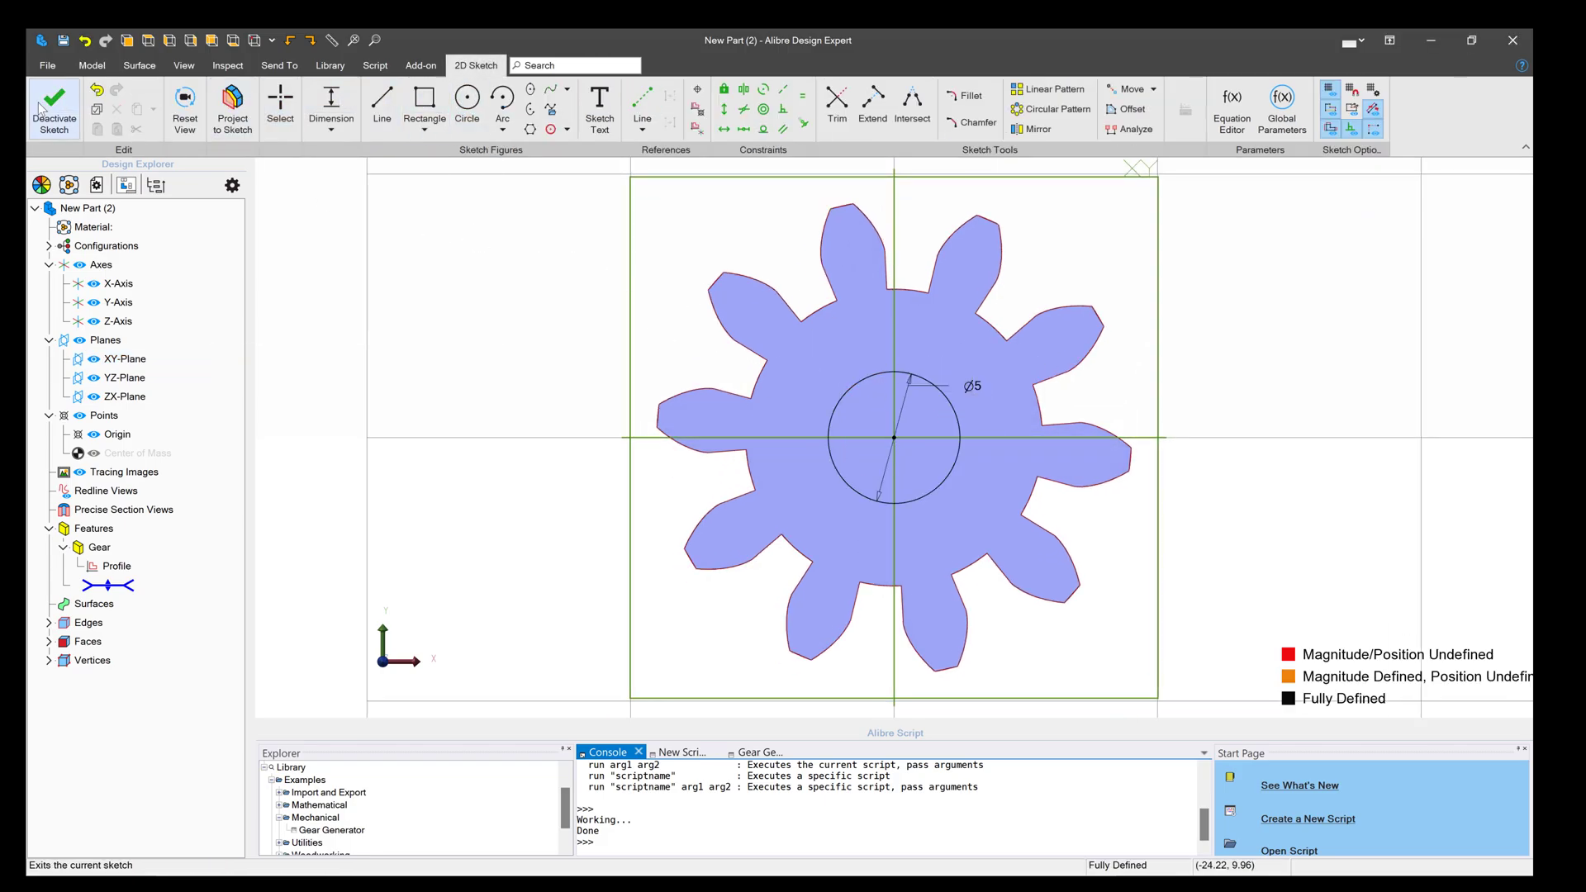
{"action": "left_click", "coordinate": [54, 108]}
- Cut the circle through the whole gear with Extrude Cut set to Through All
{"action": "left_click", "coordinate": [375, 108]}
{"action": "left_click", "coordinate": [1161, 82]}
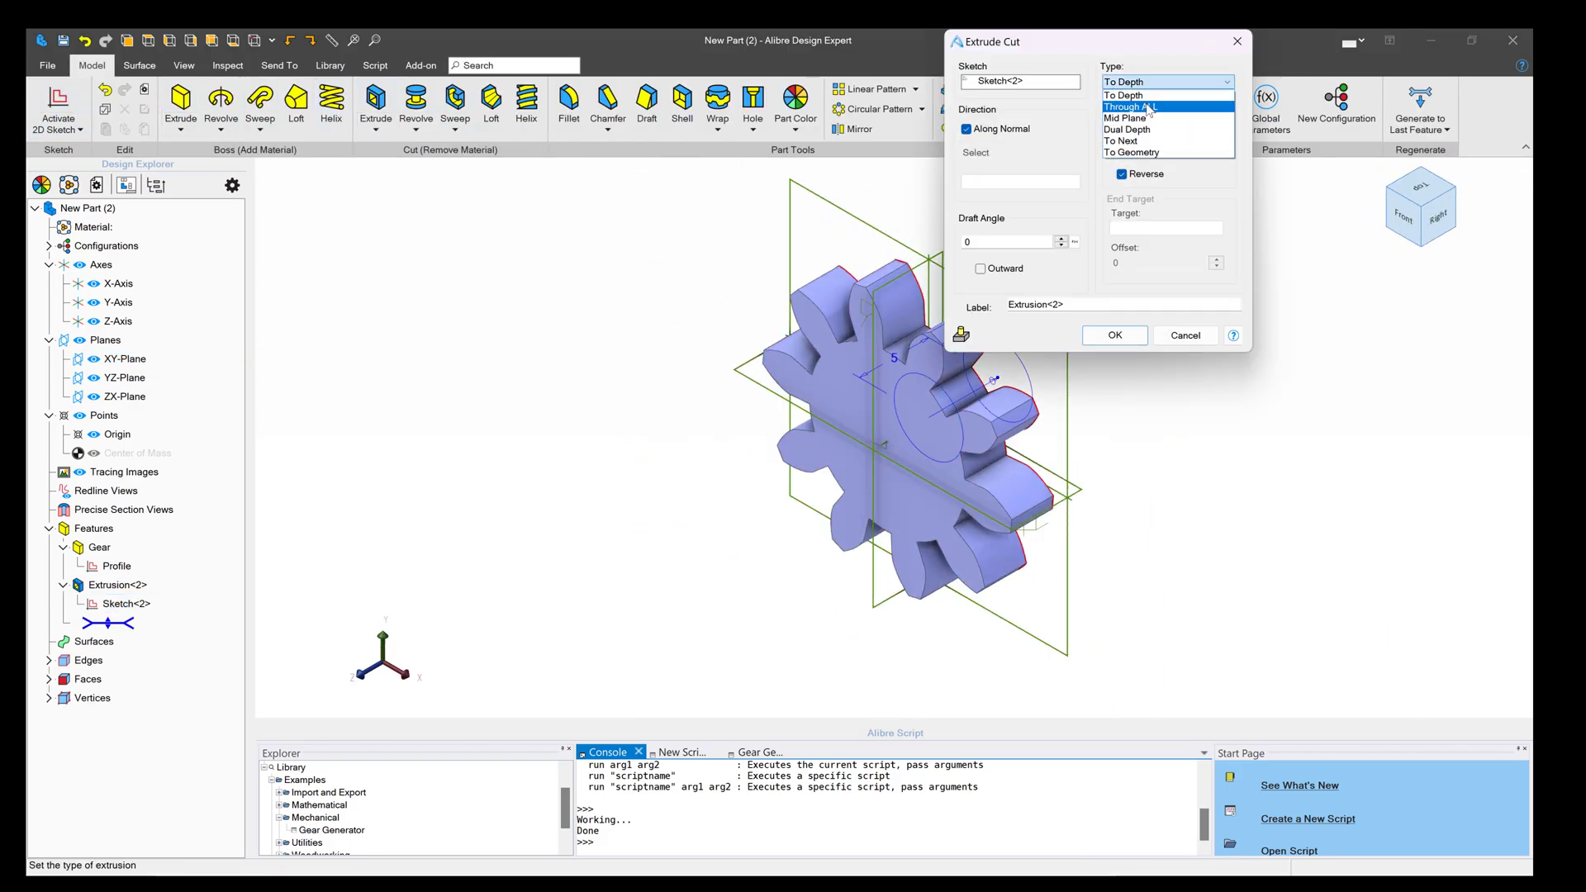
{"action": "left_click", "coordinate": [1148, 105]}
{"action": "left_click", "coordinate": [1114, 335]}
{"action": "middle_click_drag", "start_coordinate": [752, 568], "coordinate": [814, 538]}
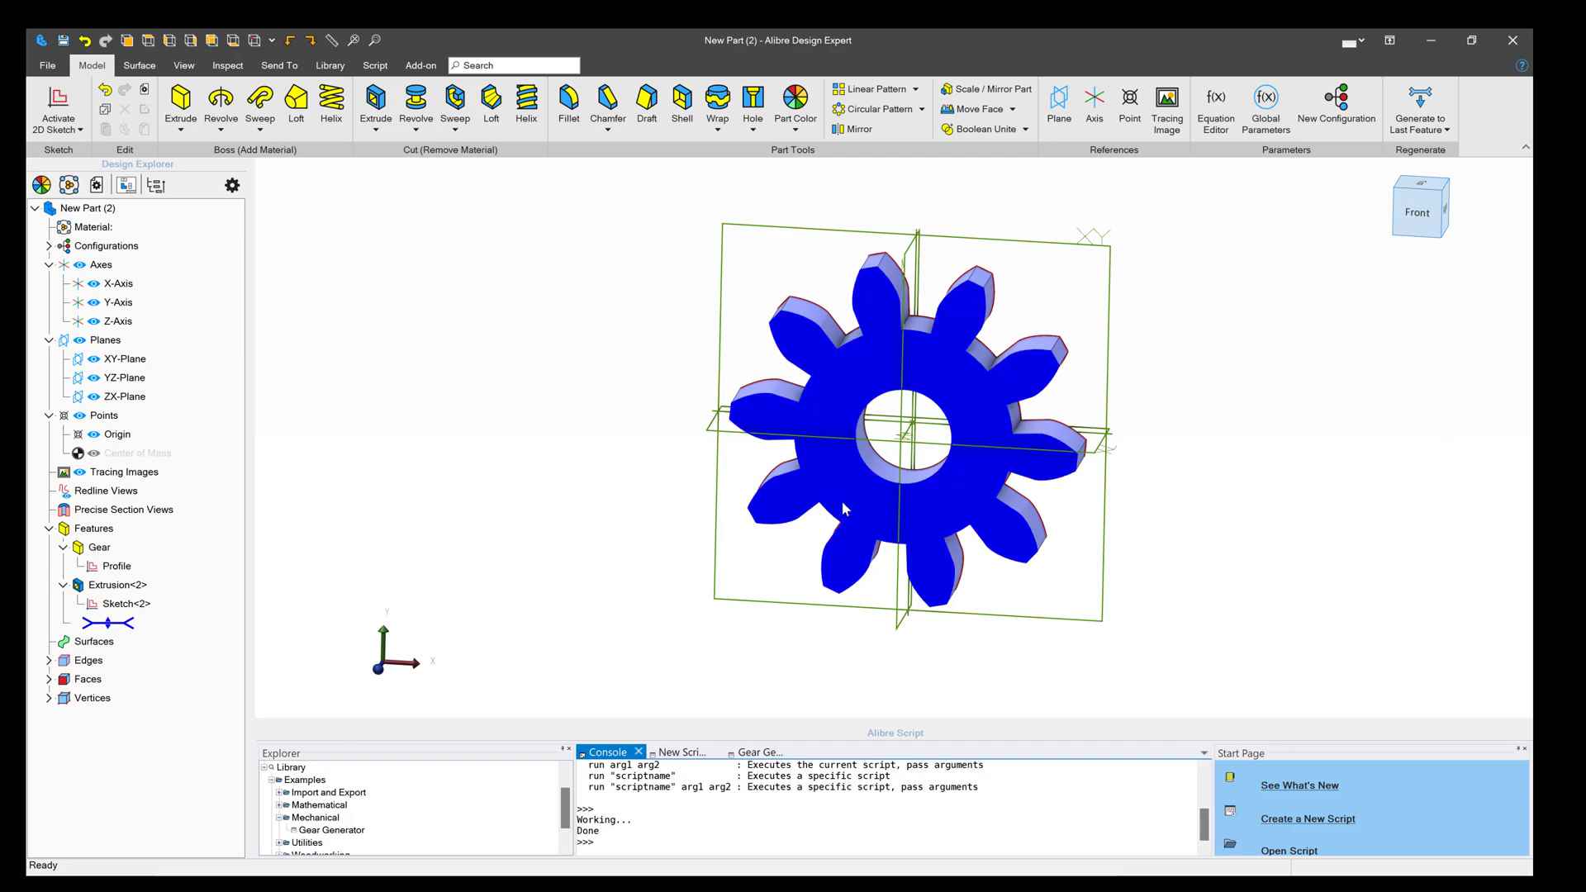
- Create a new part for the gear carrier
{"action": "left_click", "coordinate": [47, 66]}
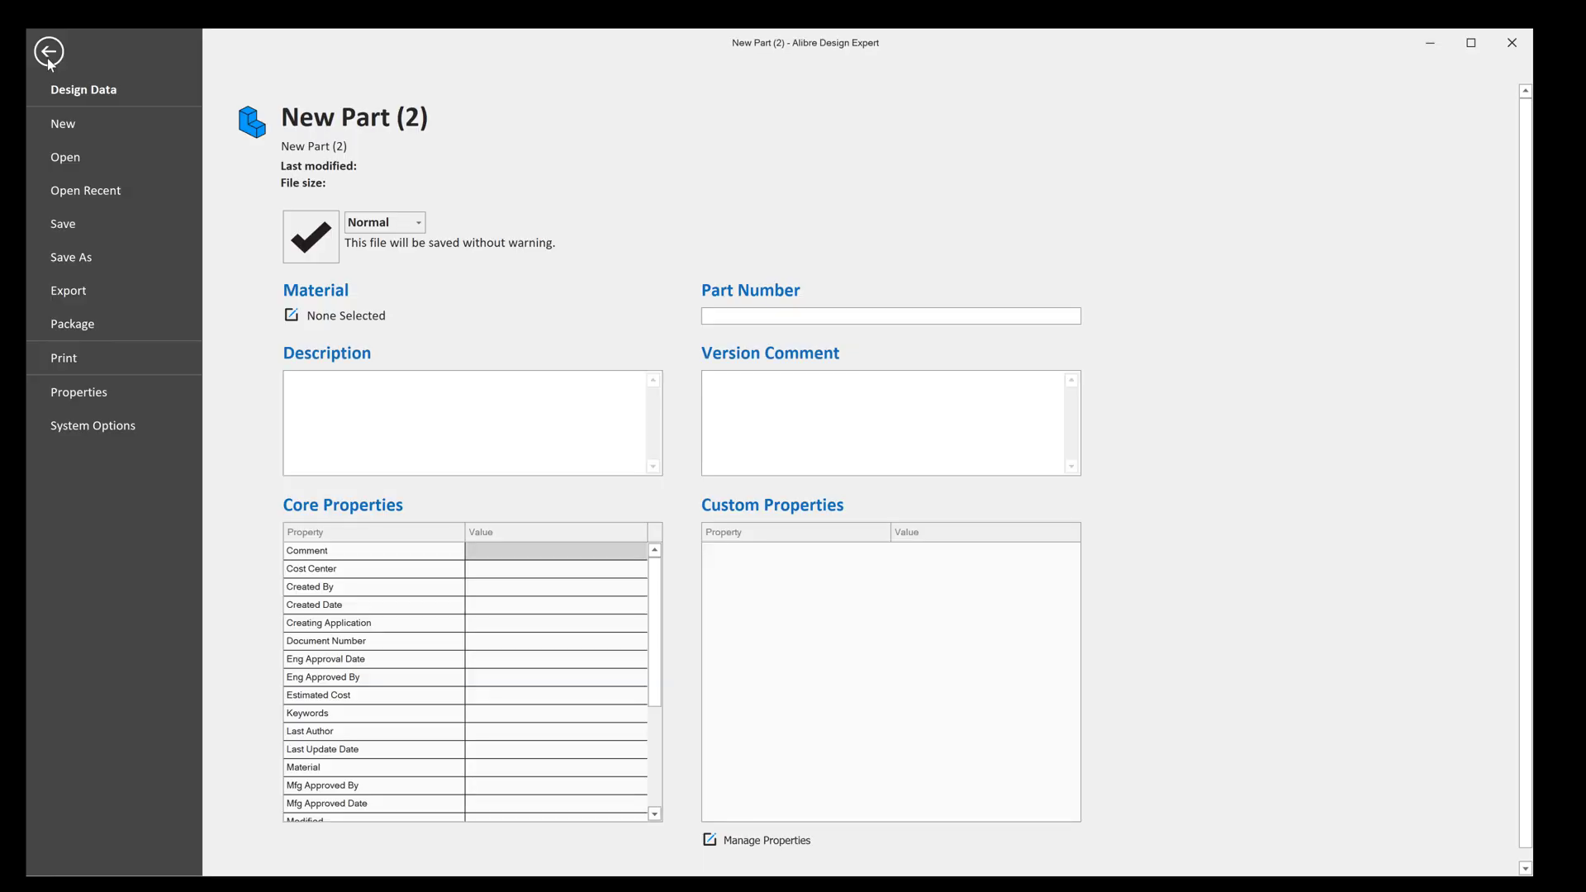
{"action": "left_click", "coordinate": [63, 124]}
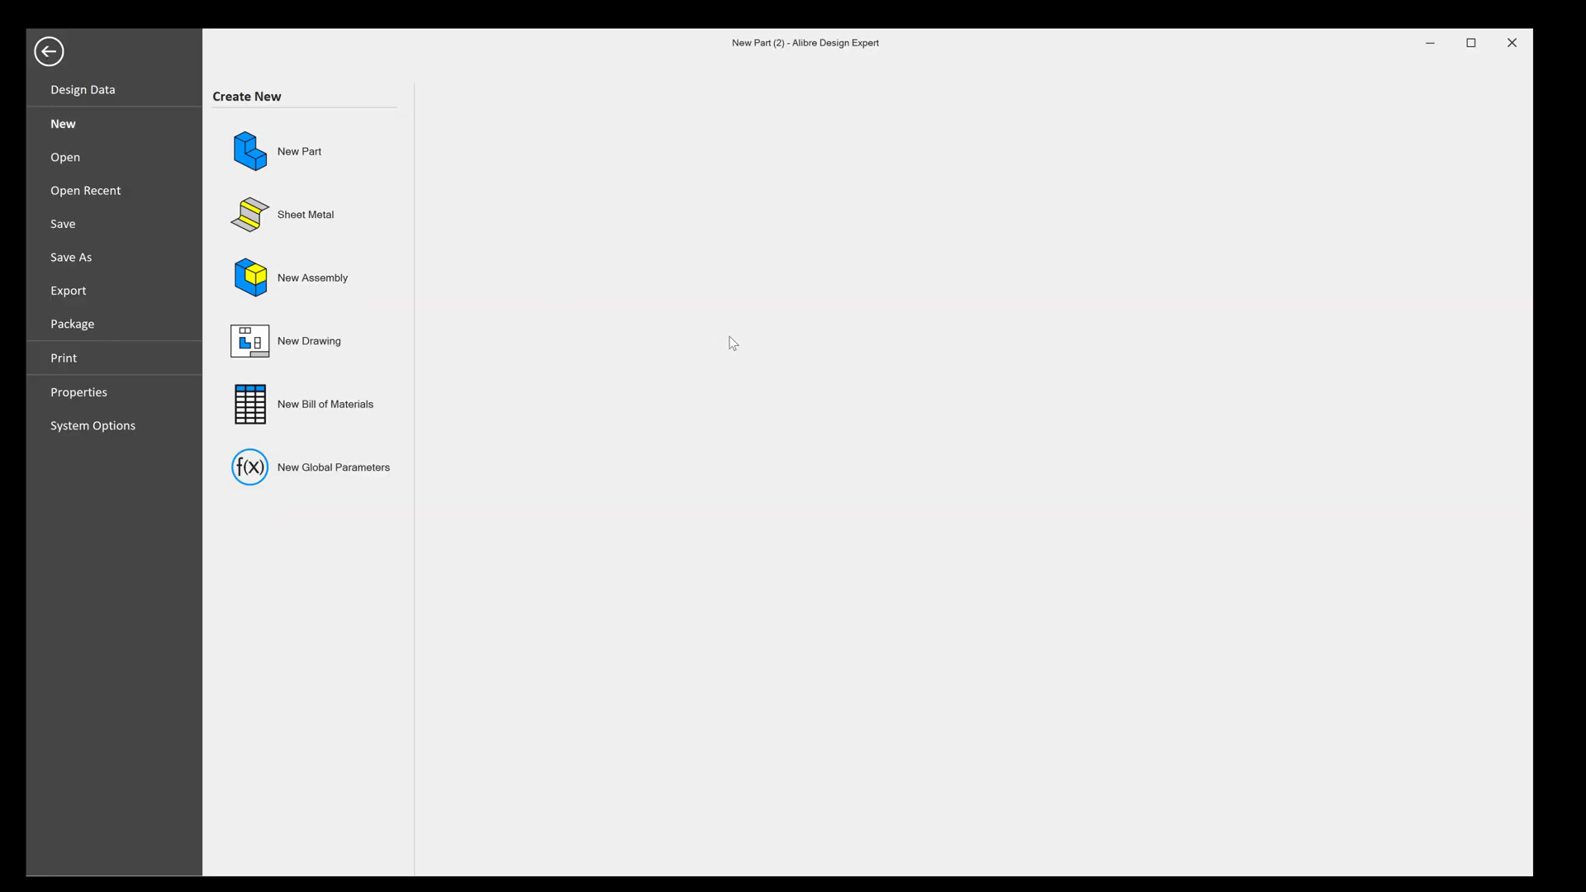
{"action": "left_click", "coordinate": [291, 150]}
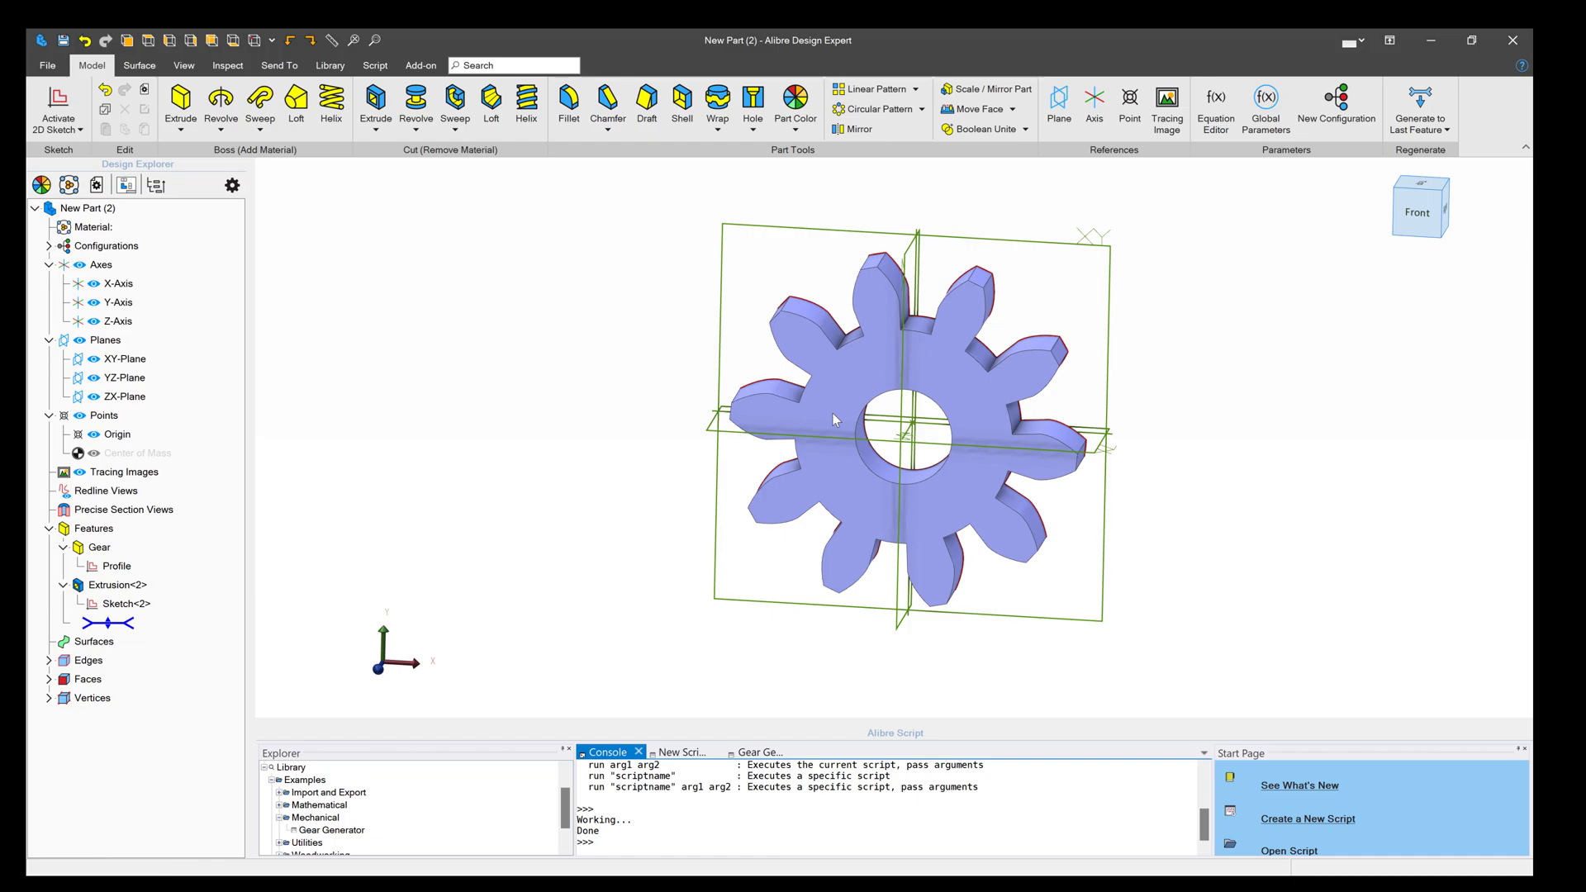
- On the XY-Plane, sketch two circles about 82 mm apart along the X-axis, one on each side of the origin
{"action": "left_click", "coordinate": [857, 251]}
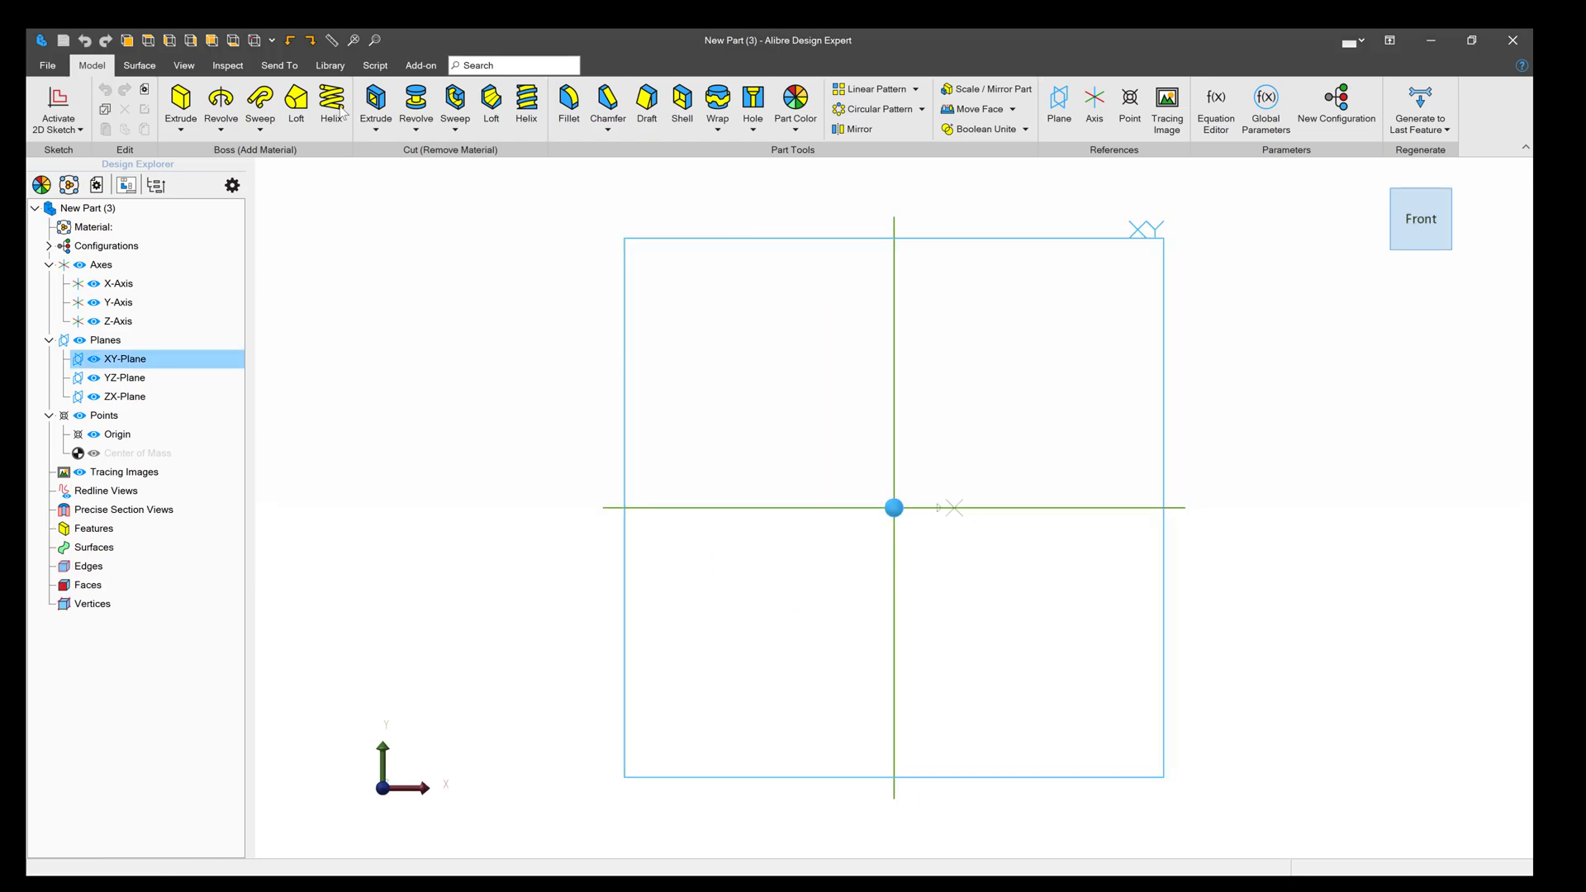
{"action": "left_click", "coordinate": [57, 108]}
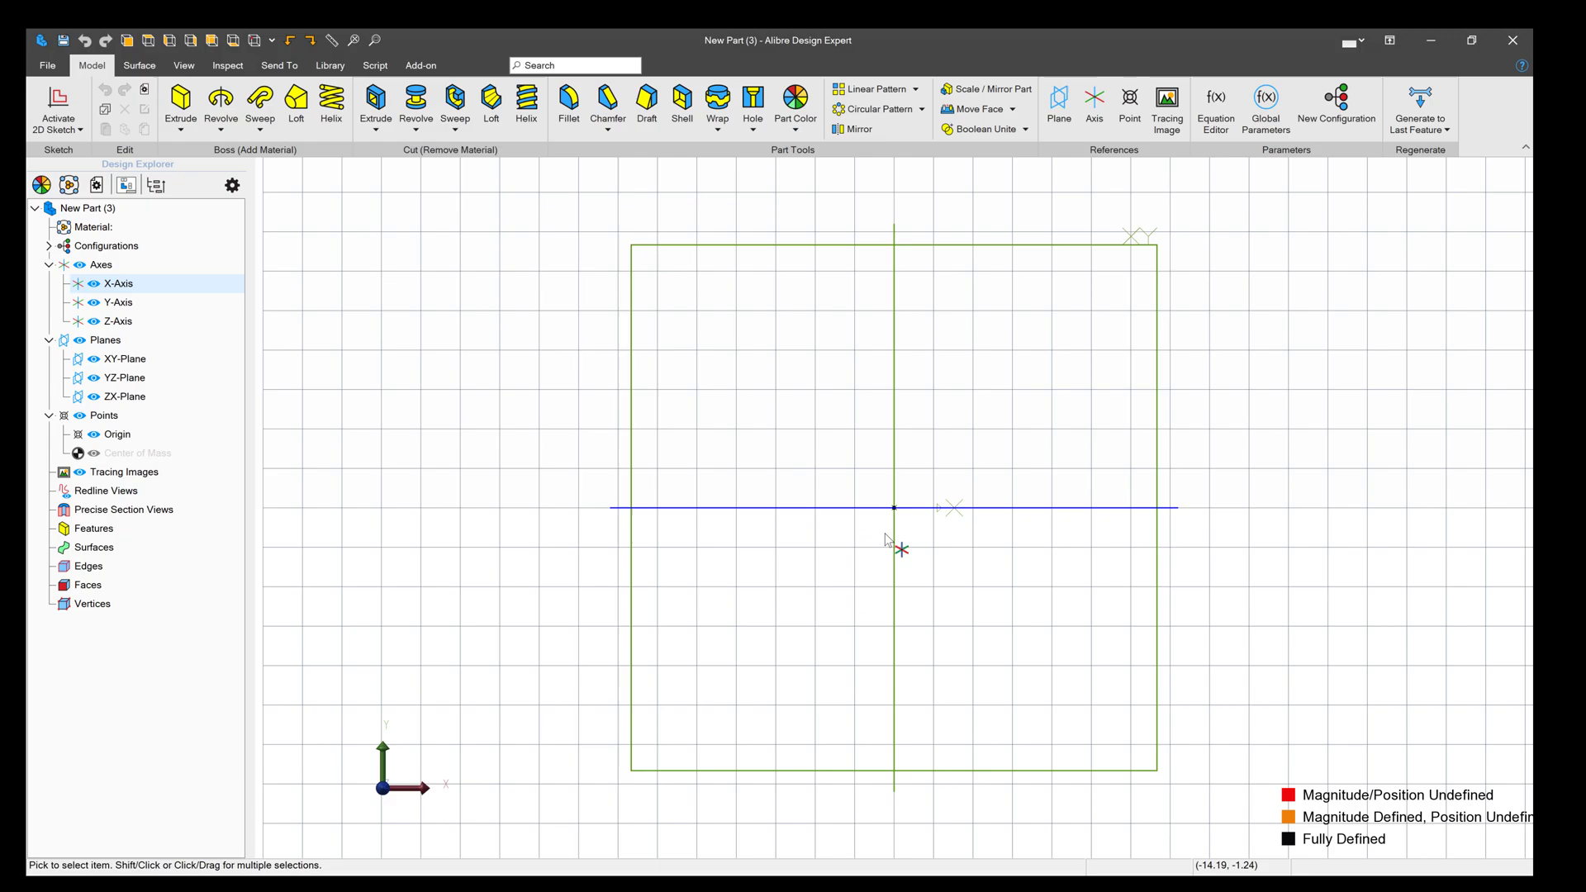
{"action": "key", "text": "c"}
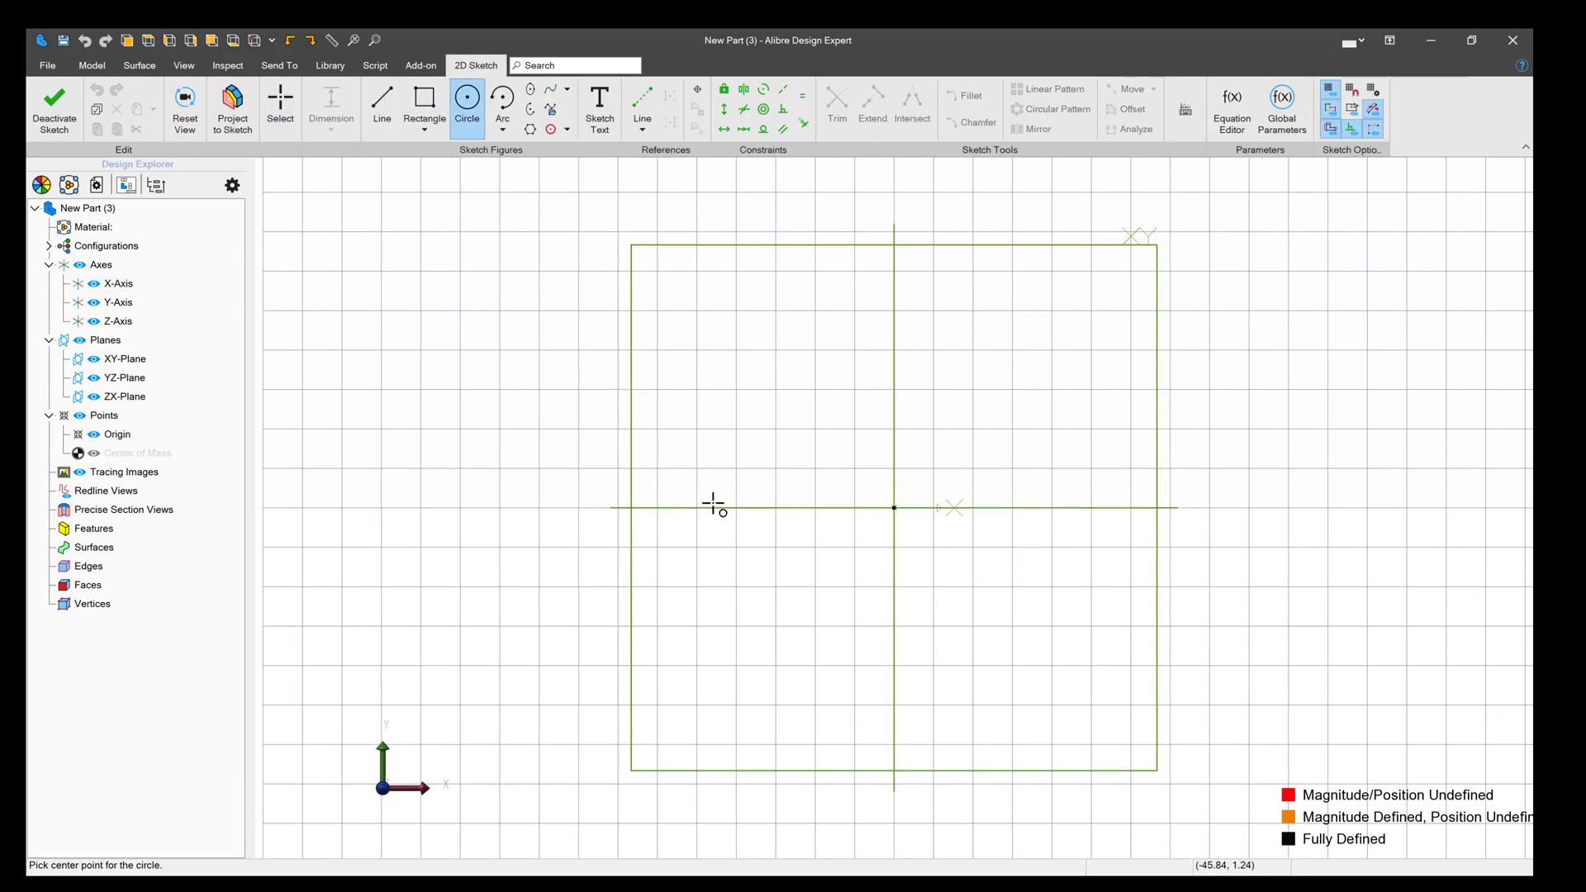
{"action": "left_click", "coordinate": [714, 507]}
{"action": "left_click", "coordinate": [739, 467]}
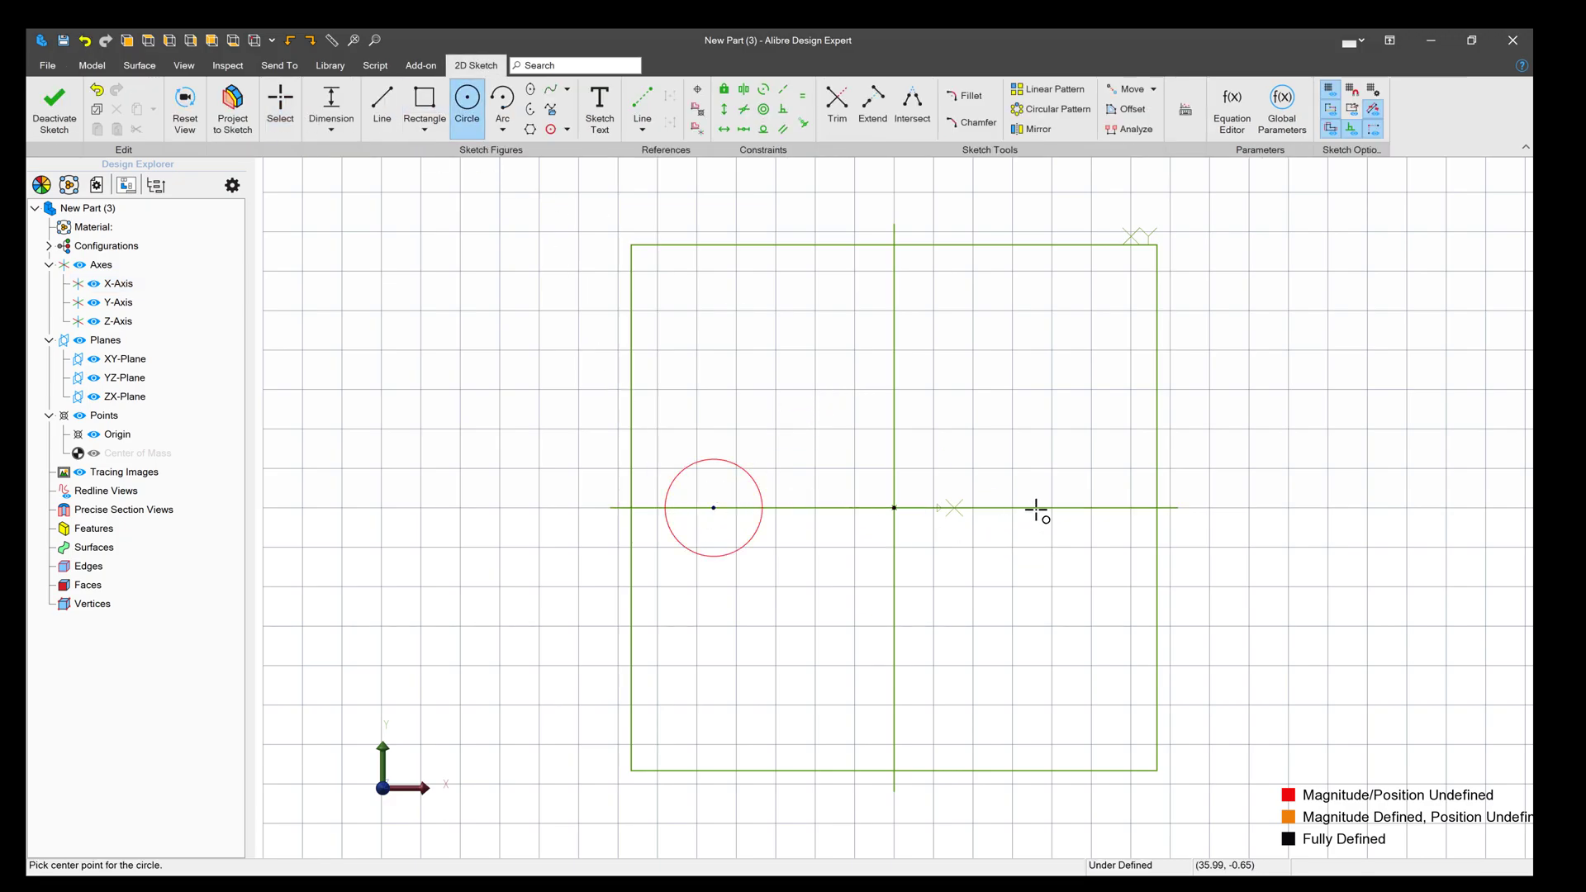
{"action": "left_click", "coordinate": [1036, 510]}
{"action": "left_click", "coordinate": [1061, 468]}
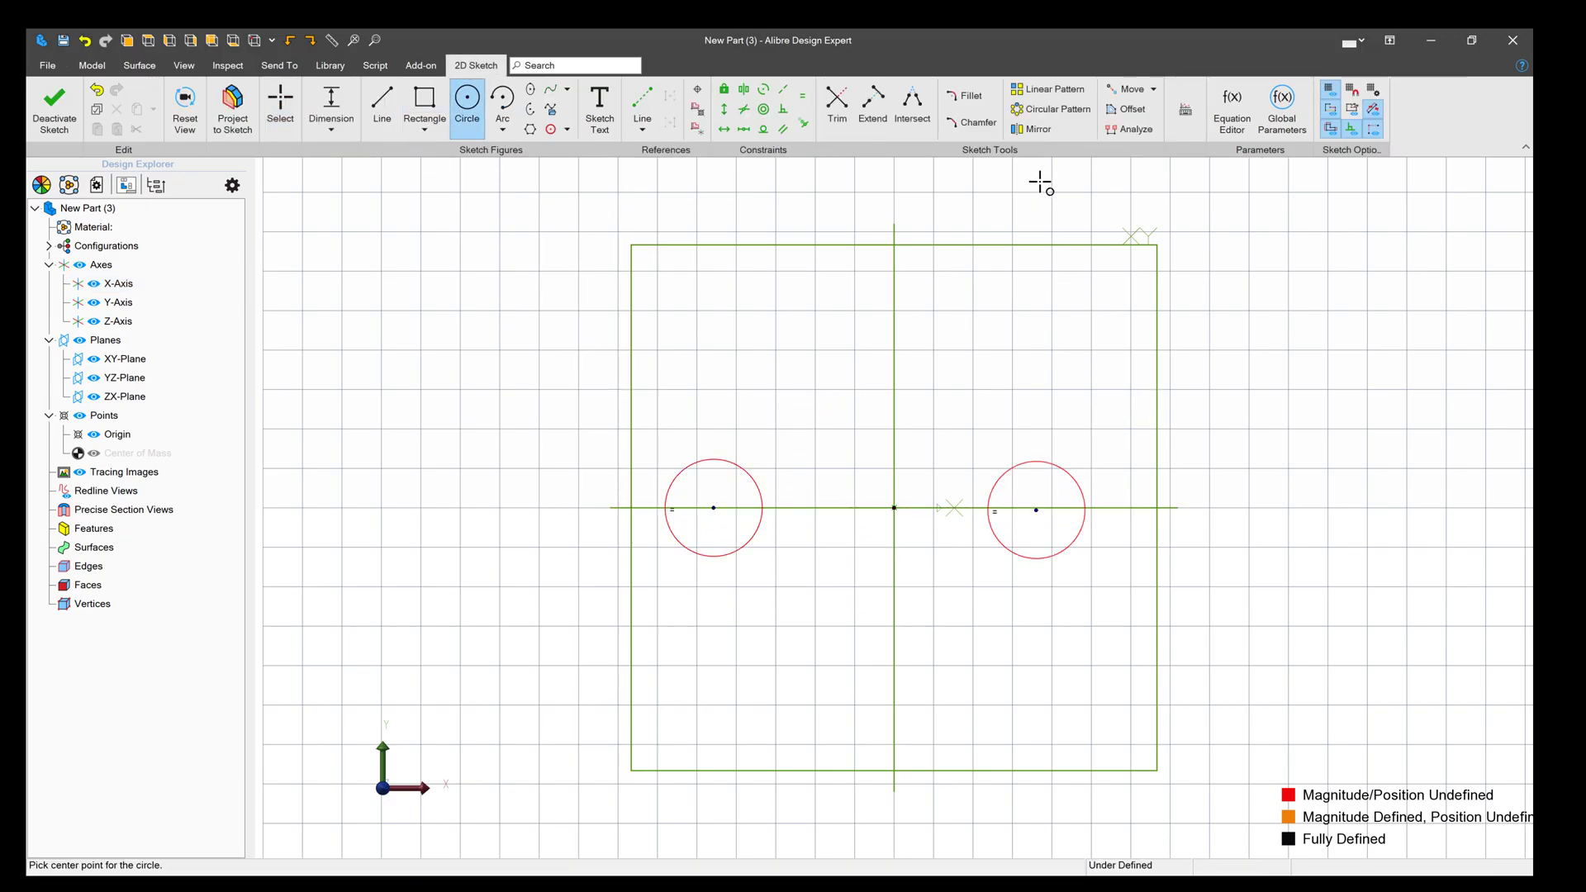
- Apply an equal size constraint to the two circles
{"action": "left_click", "coordinate": [802, 96]}
{"action": "left_click", "coordinate": [740, 464]}
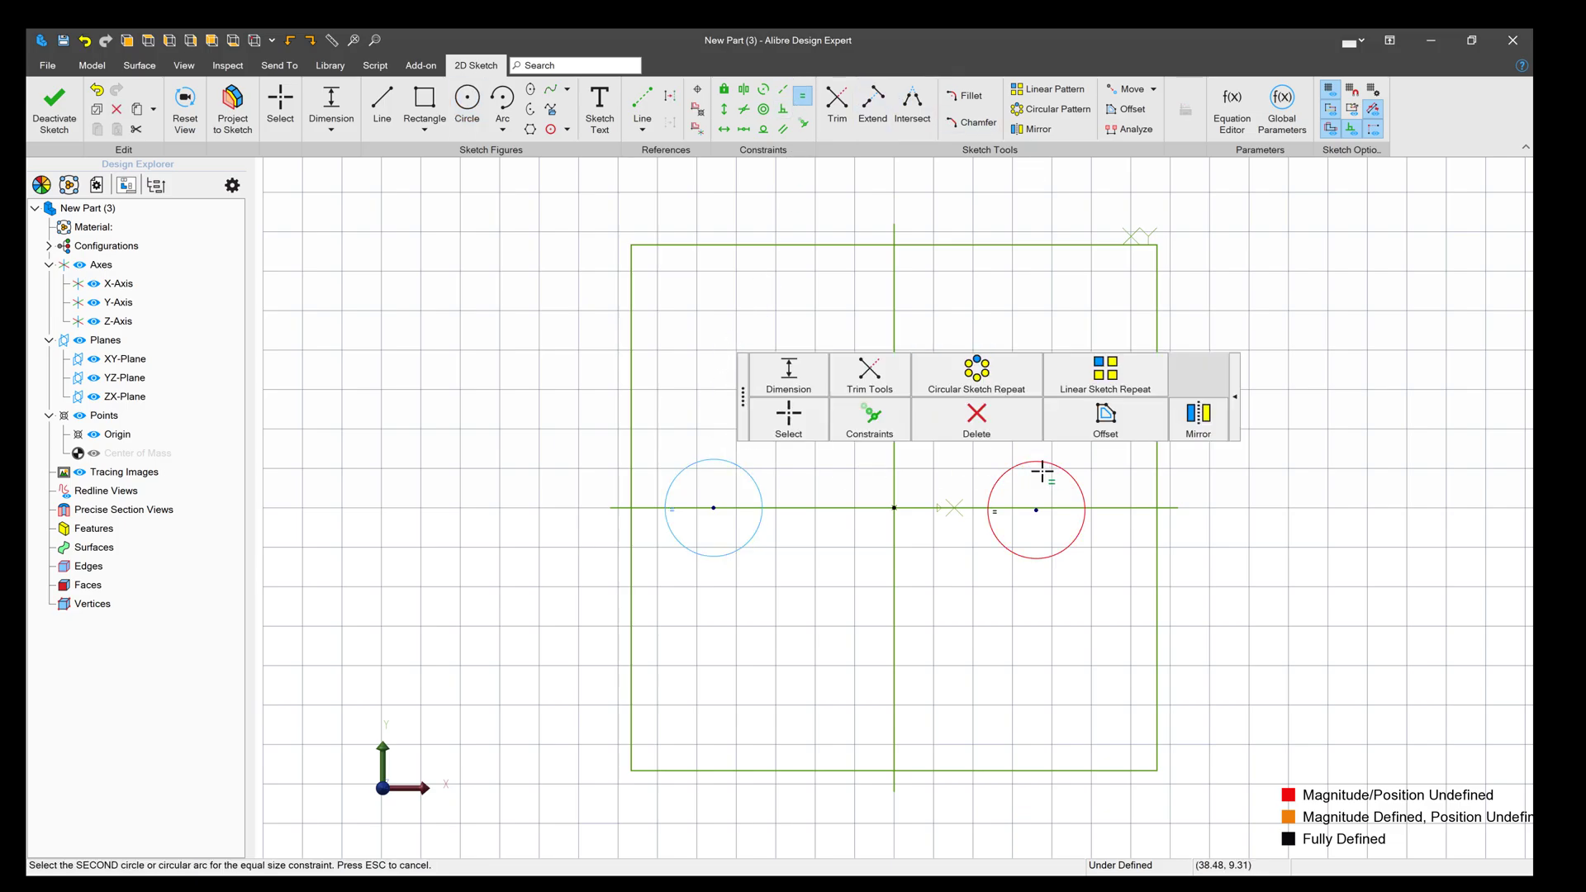
{"action": "left_click", "coordinate": [1043, 462]}
{"action": "left_click", "coordinate": [779, 486]}
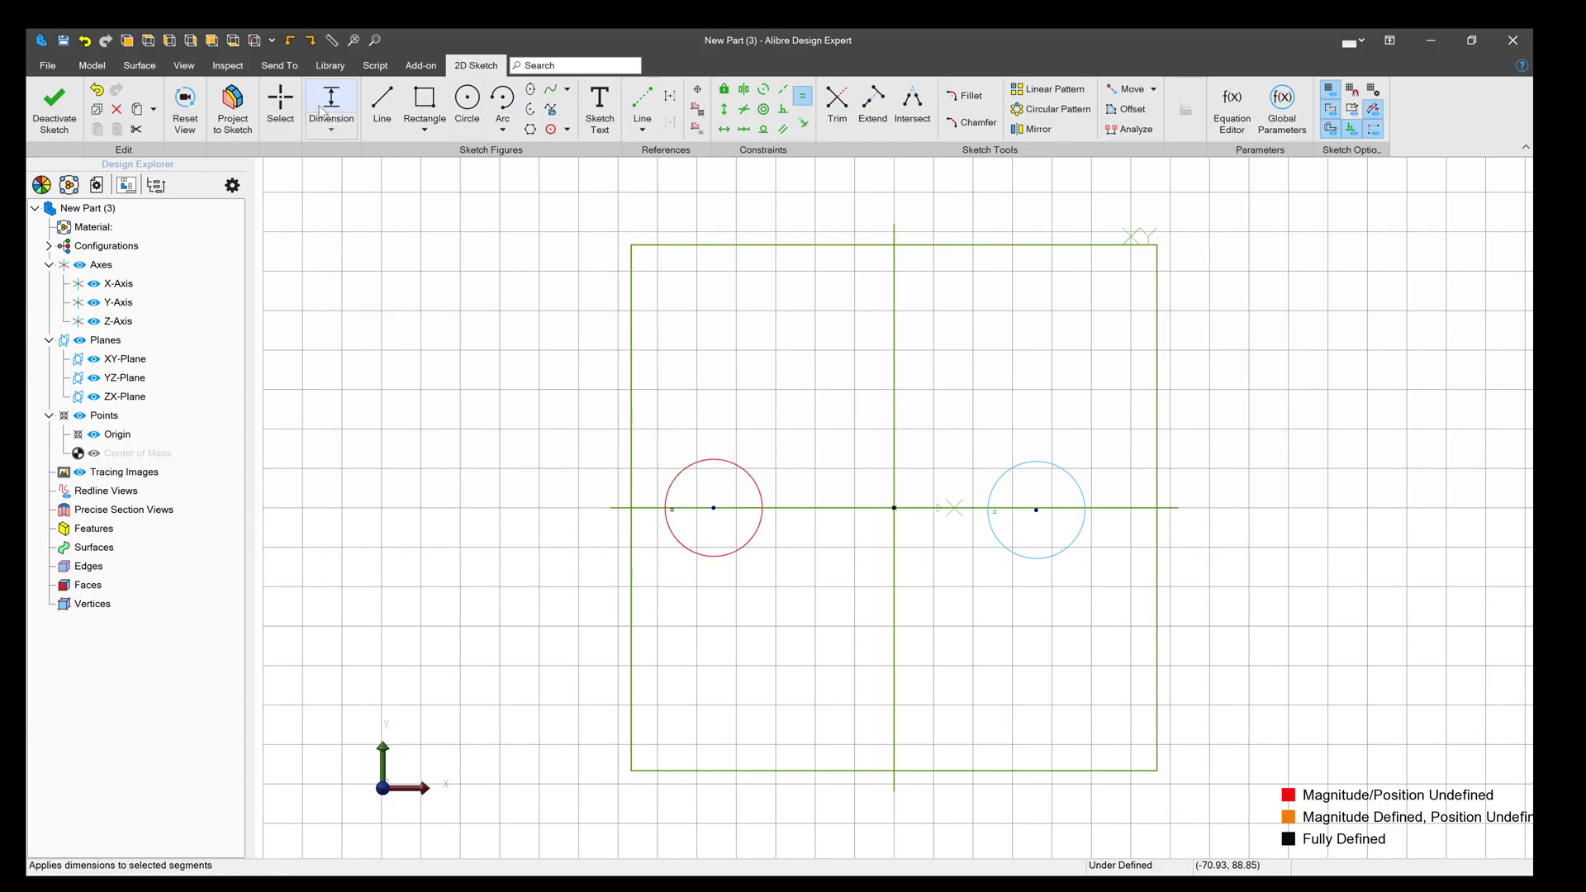
- Dimension the distance between the two circle centres as (30/2)+(15/2)
{"action": "left_click", "coordinate": [331, 108]}
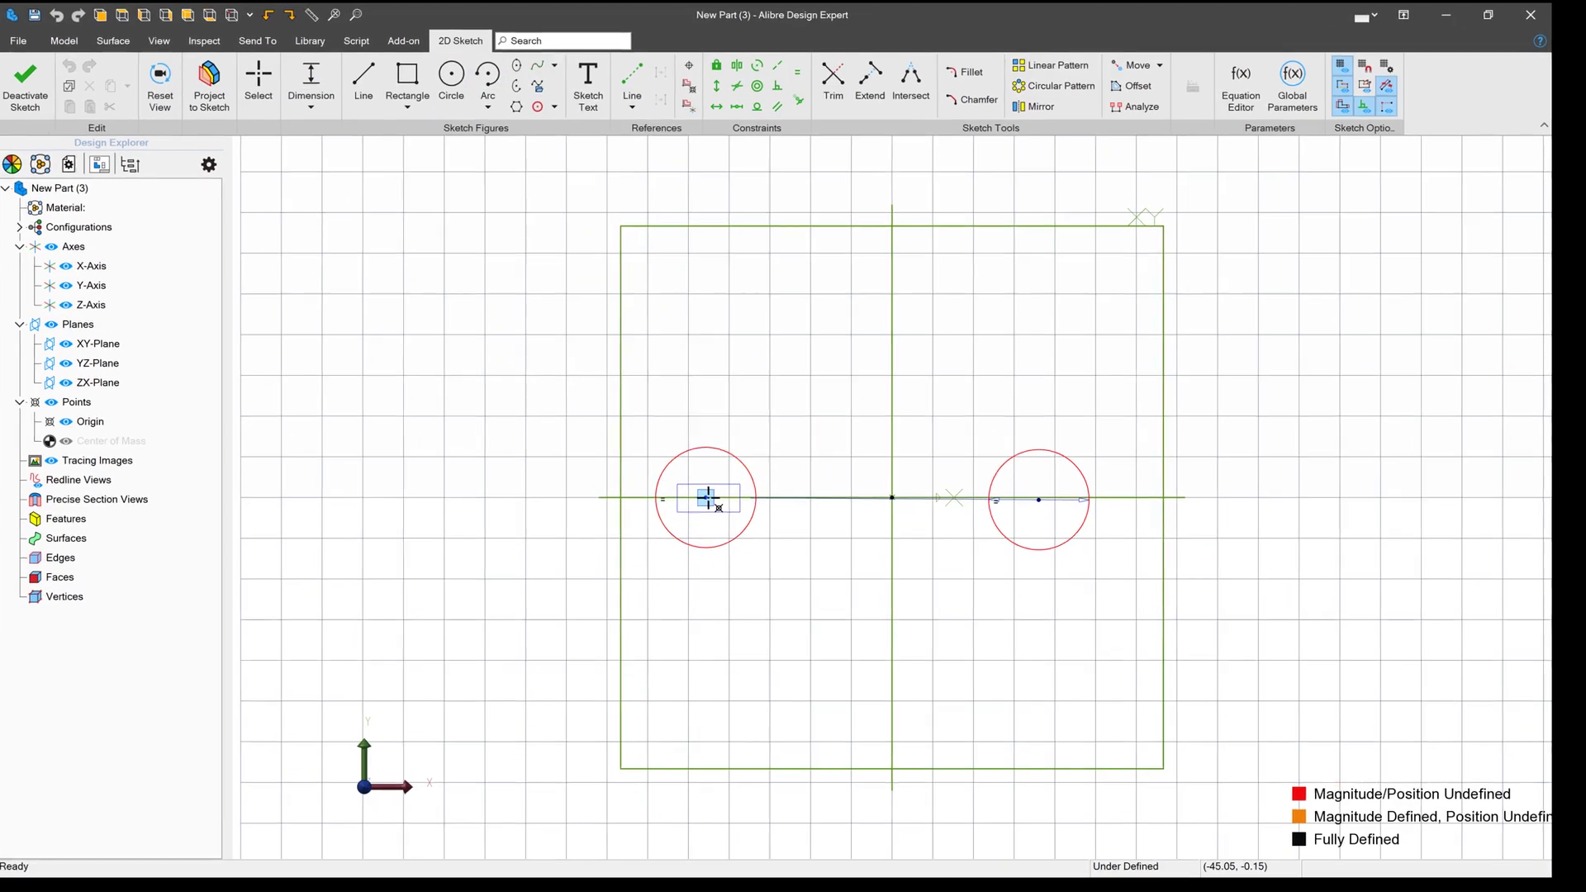
{"action": "left_click", "coordinate": [708, 498]}
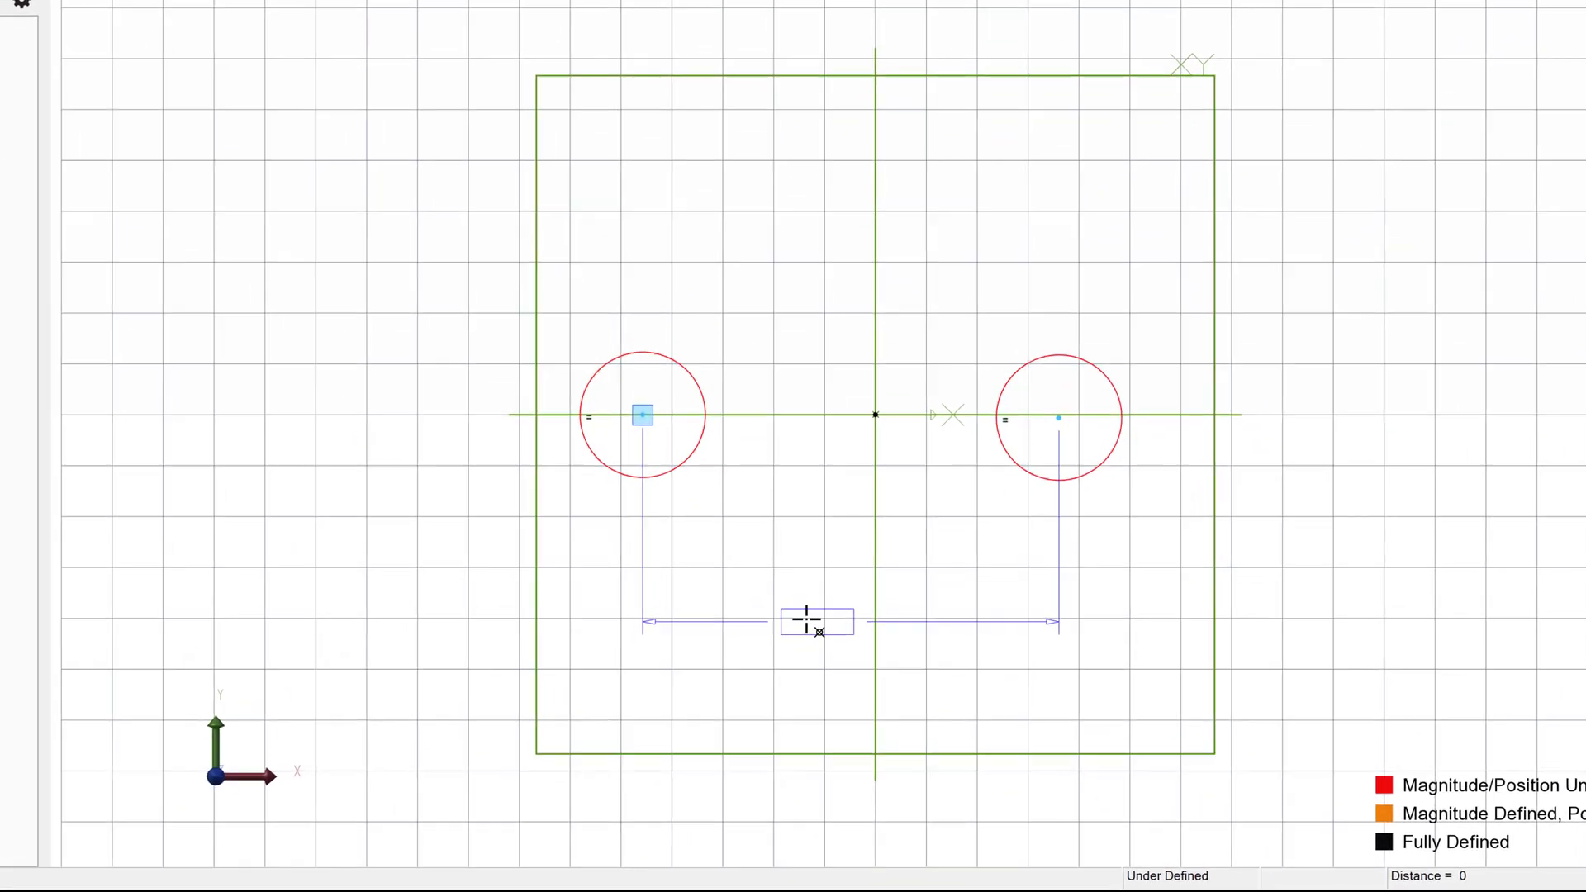
{"action": "left_click", "coordinate": [799, 649]}
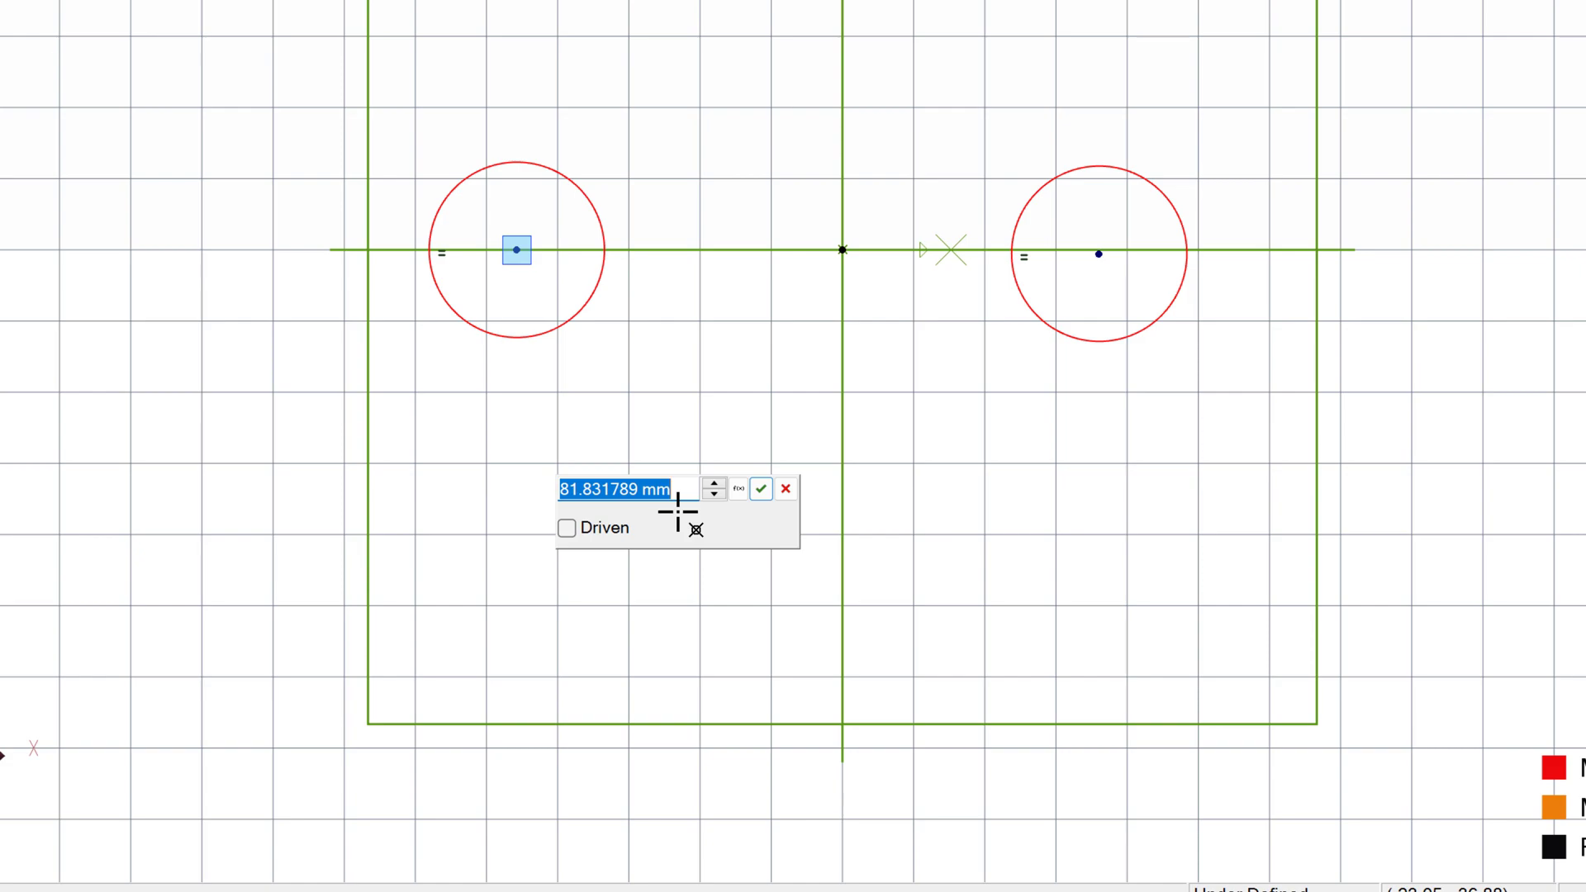
{"action": "type", "text": "("}
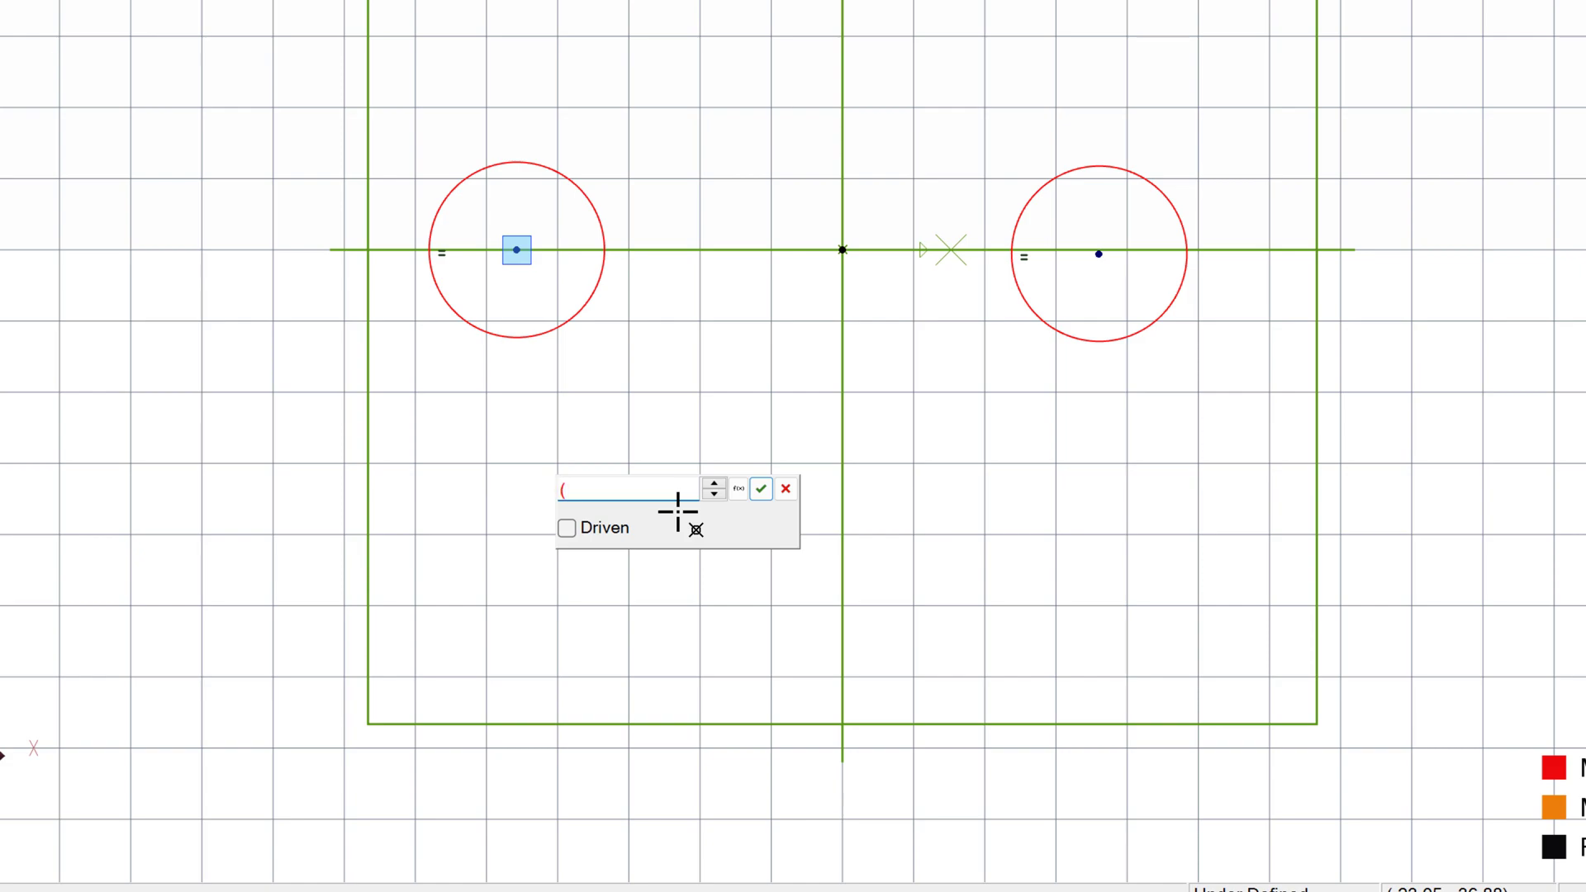
{"action": "type", "text": "30"}
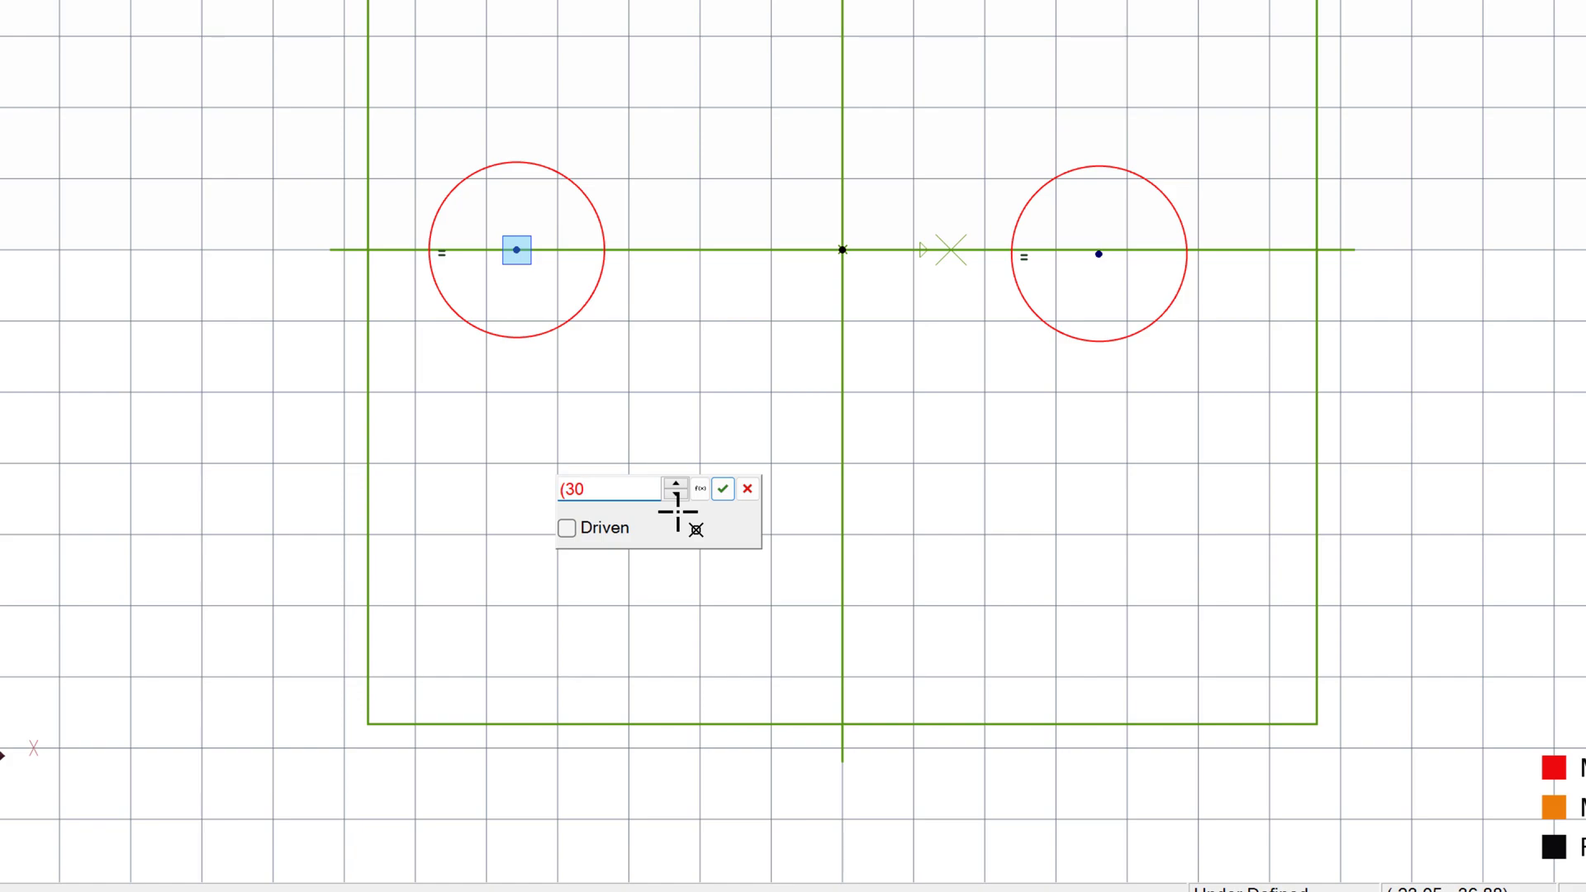
{"action": "type", "text": "/"}
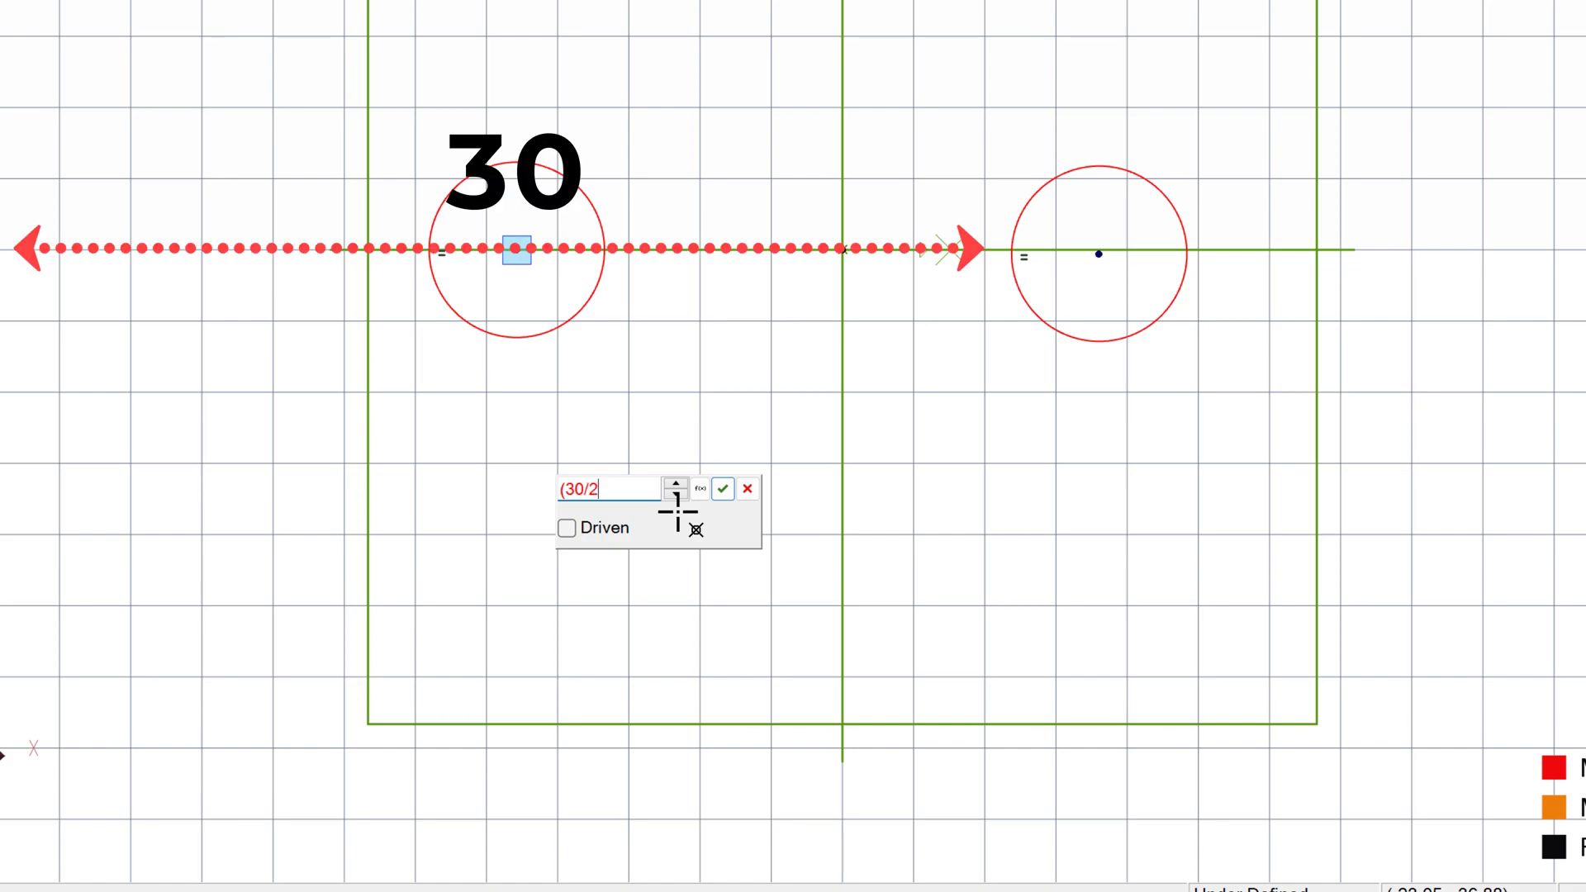
{"action": "type", "text": "2)+"}
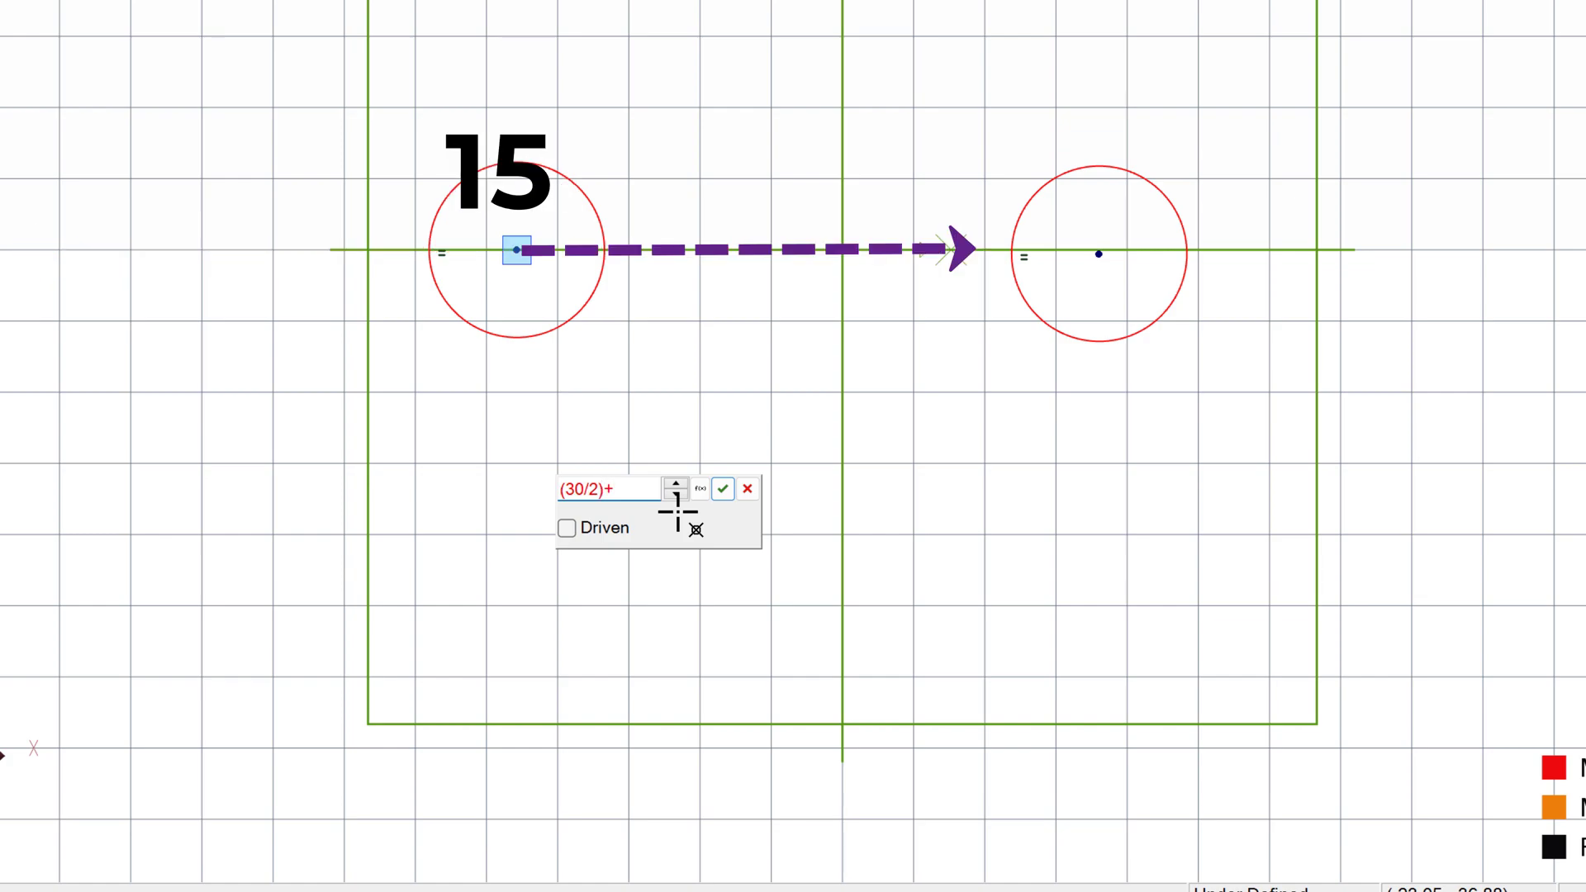
{"action": "type", "text": "(15/2)"}
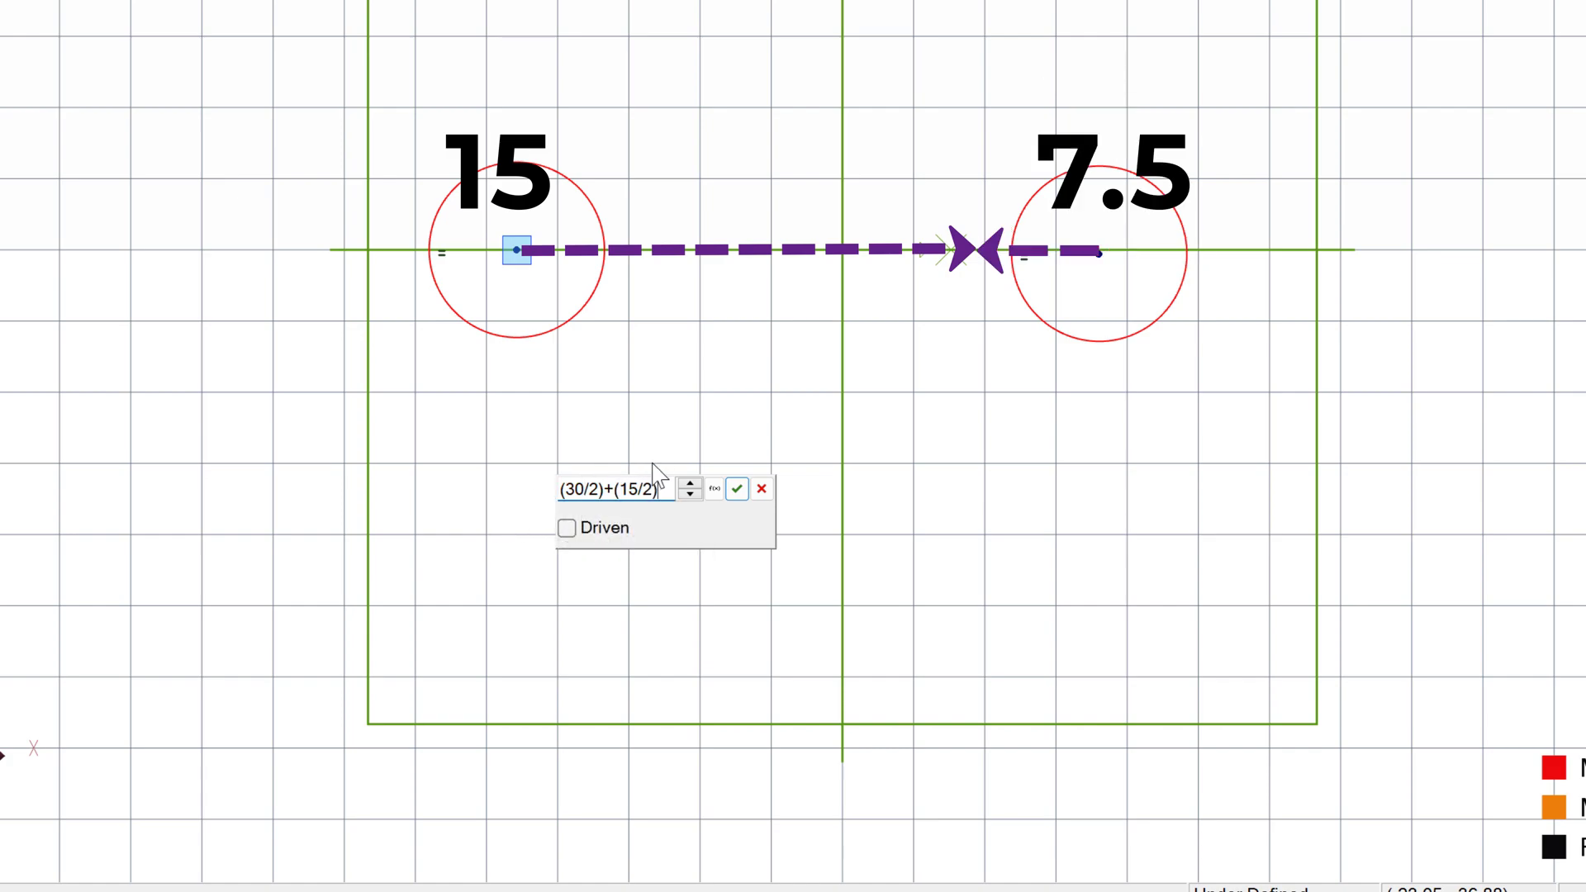
{"action": "key", "text": "Return"}
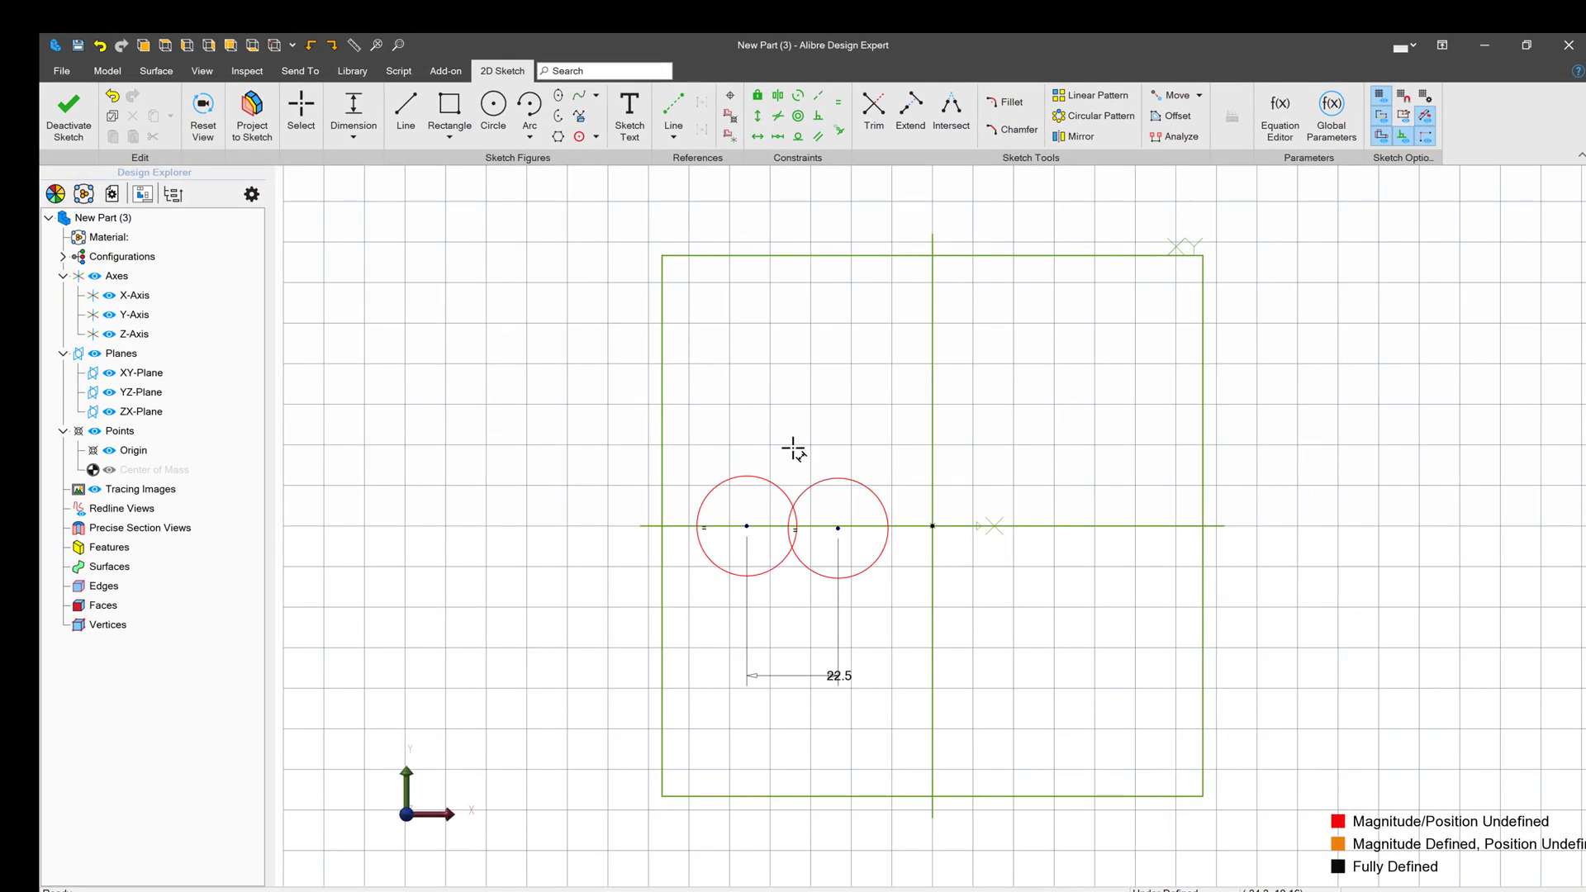
- Constrain the two circle centres to be symmetric about the Y-Axis
{"action": "left_click", "coordinate": [777, 97]}
{"action": "left_click", "coordinate": [933, 376]}
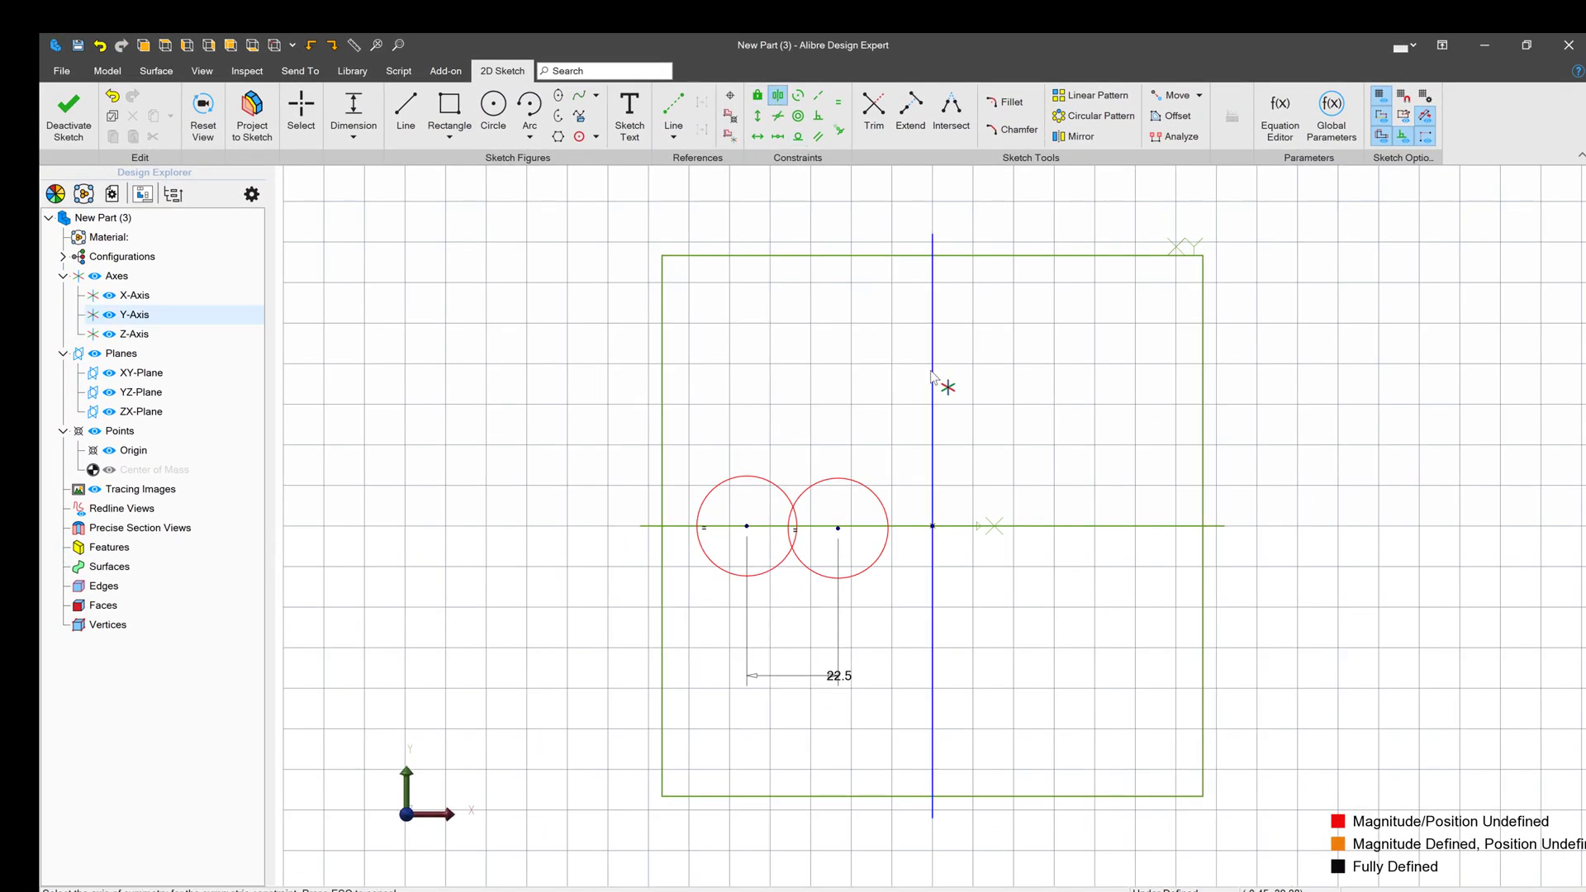
{"action": "left_click", "coordinate": [837, 527]}
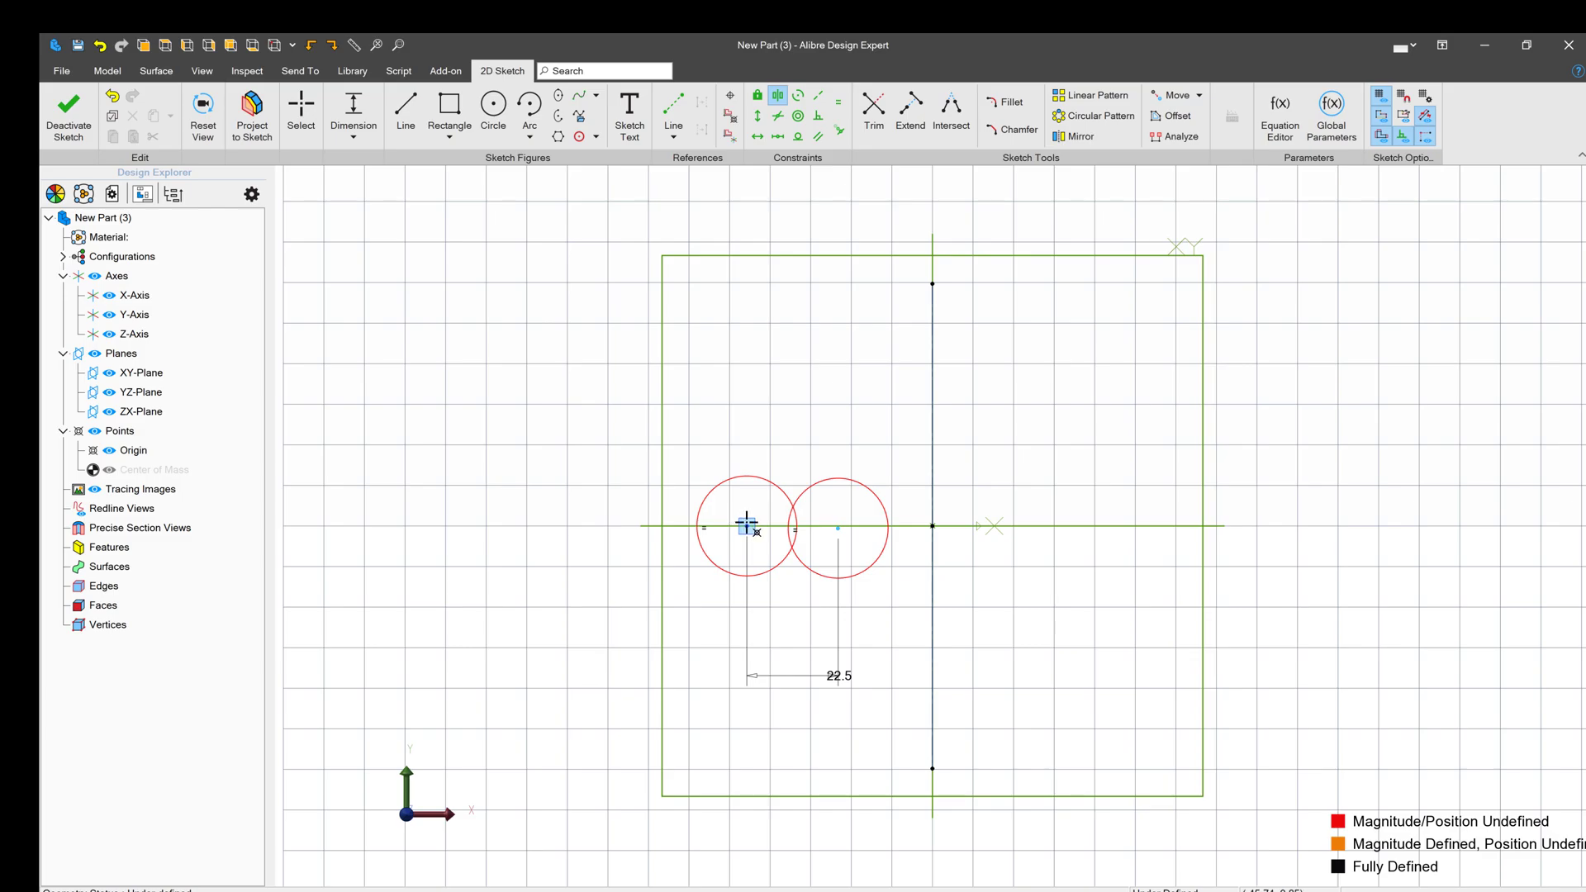
{"action": "left_click", "coordinate": [746, 526]}
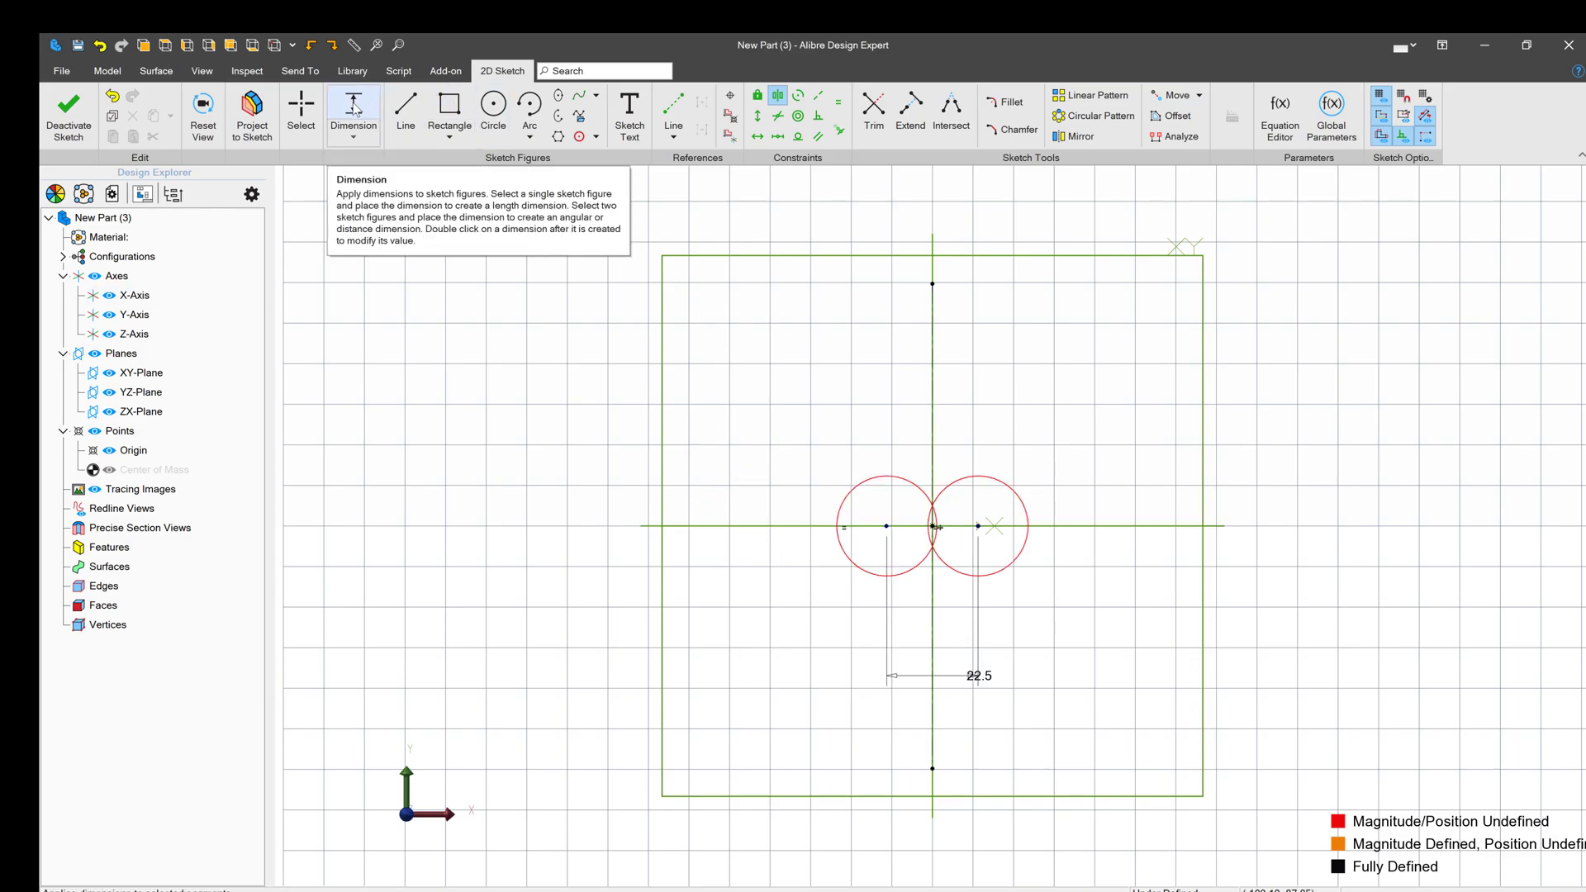
- Dimension one of the circles with a diameter of 4.998 mm
{"action": "left_click", "coordinate": [361, 105]}
{"action": "left_click", "coordinate": [897, 475]}
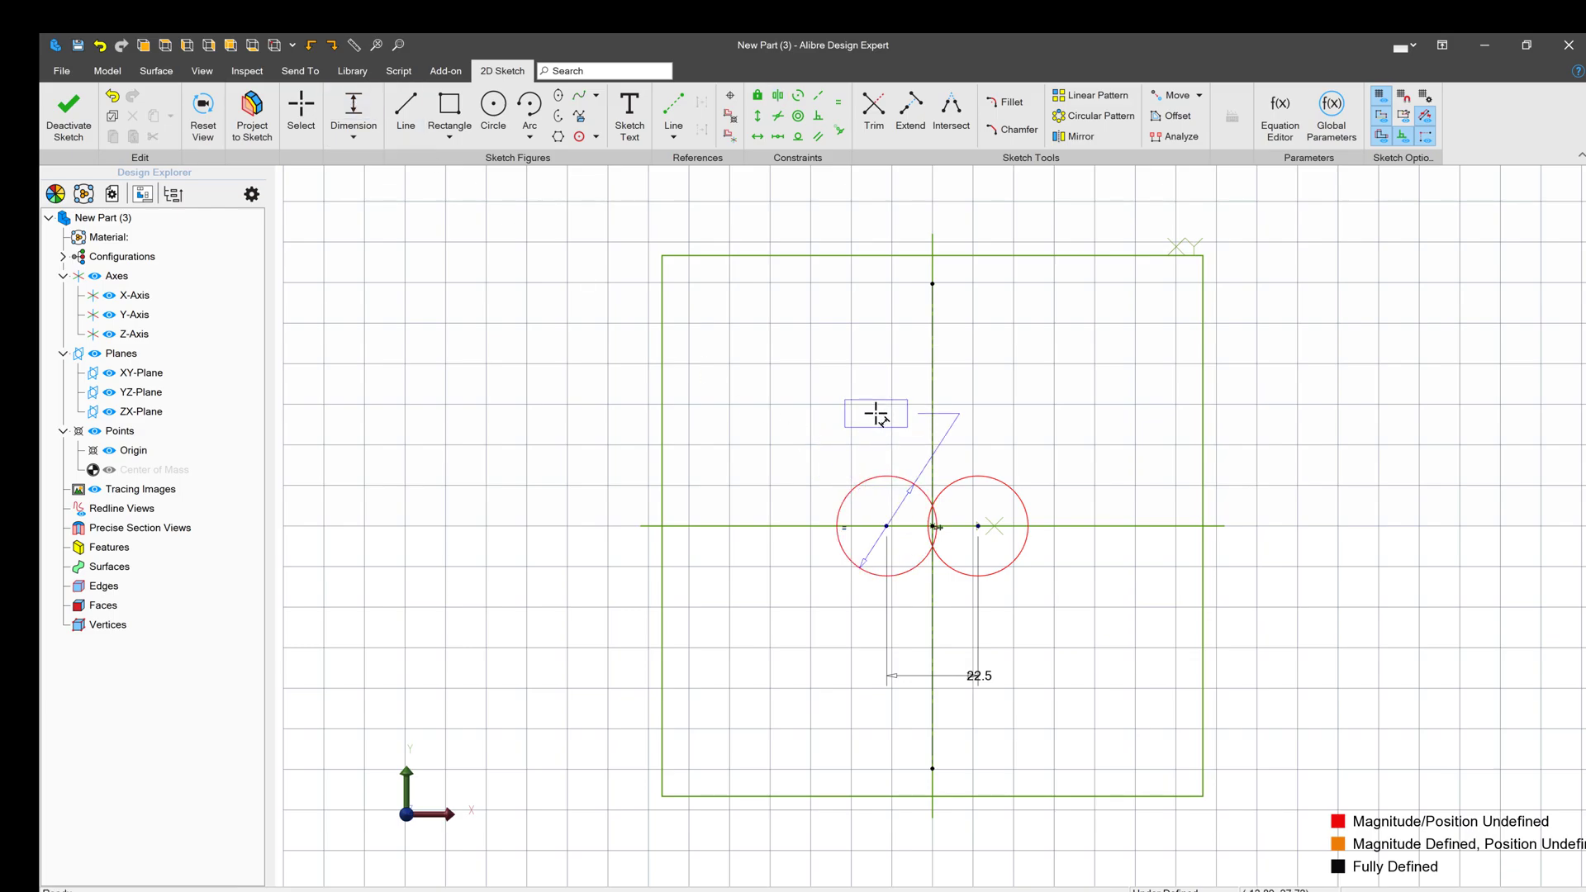
{"action": "left_click", "coordinate": [873, 413]}
{"action": "type", "text": "8"}
{"action": "key", "text": "Return"}
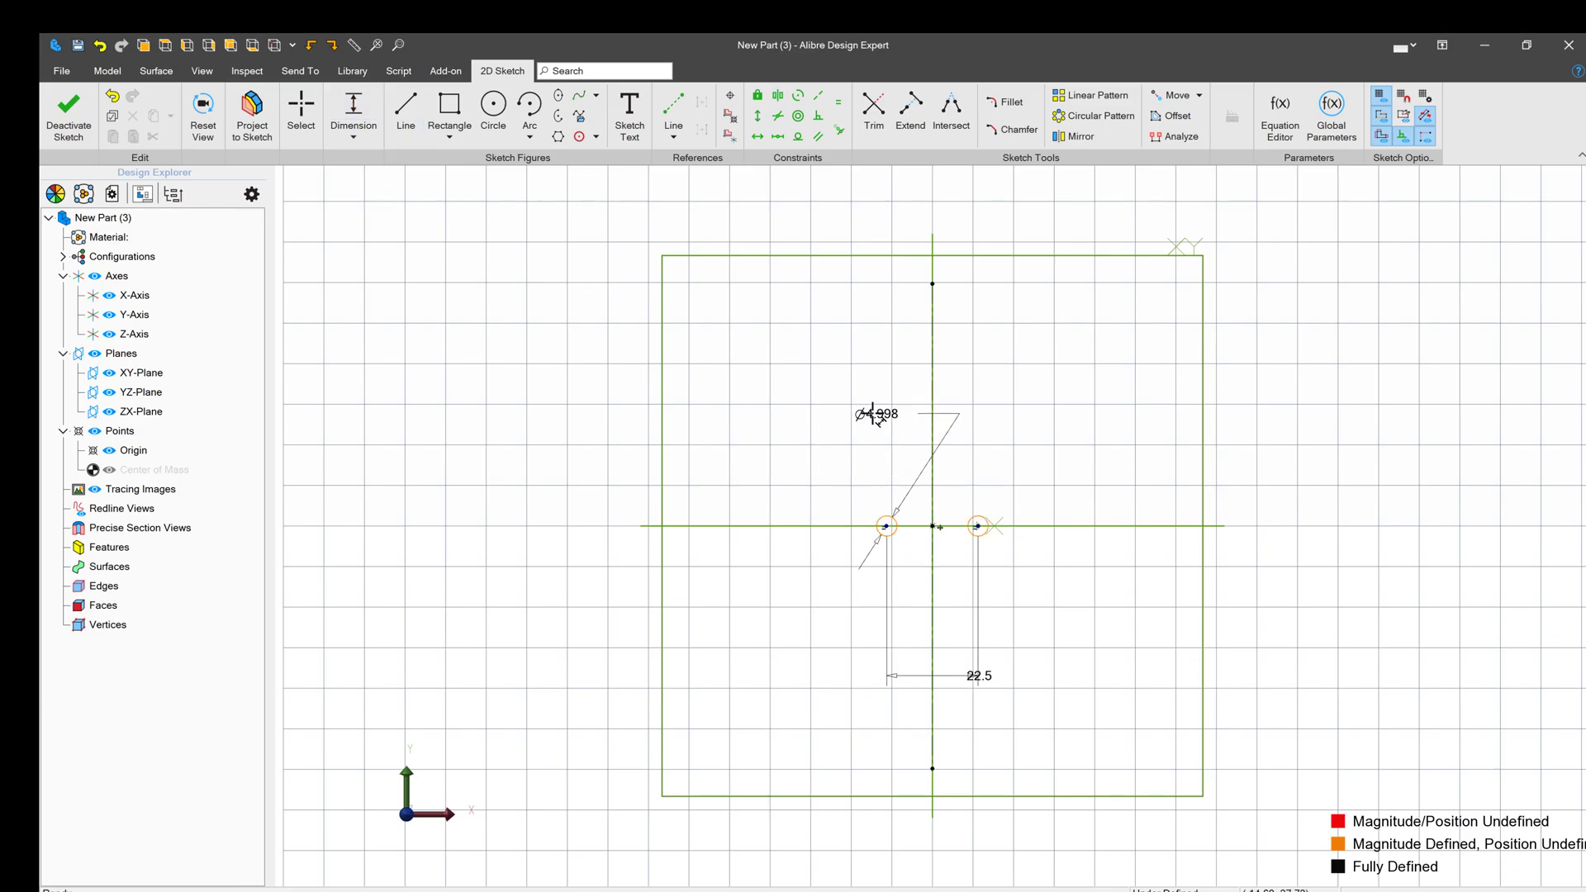
- Make the centre of one circle coincident with the X-Axis
{"action": "scroll", "coordinate": [937, 542], "scroll_direction": "up", "scroll_amount": 4}
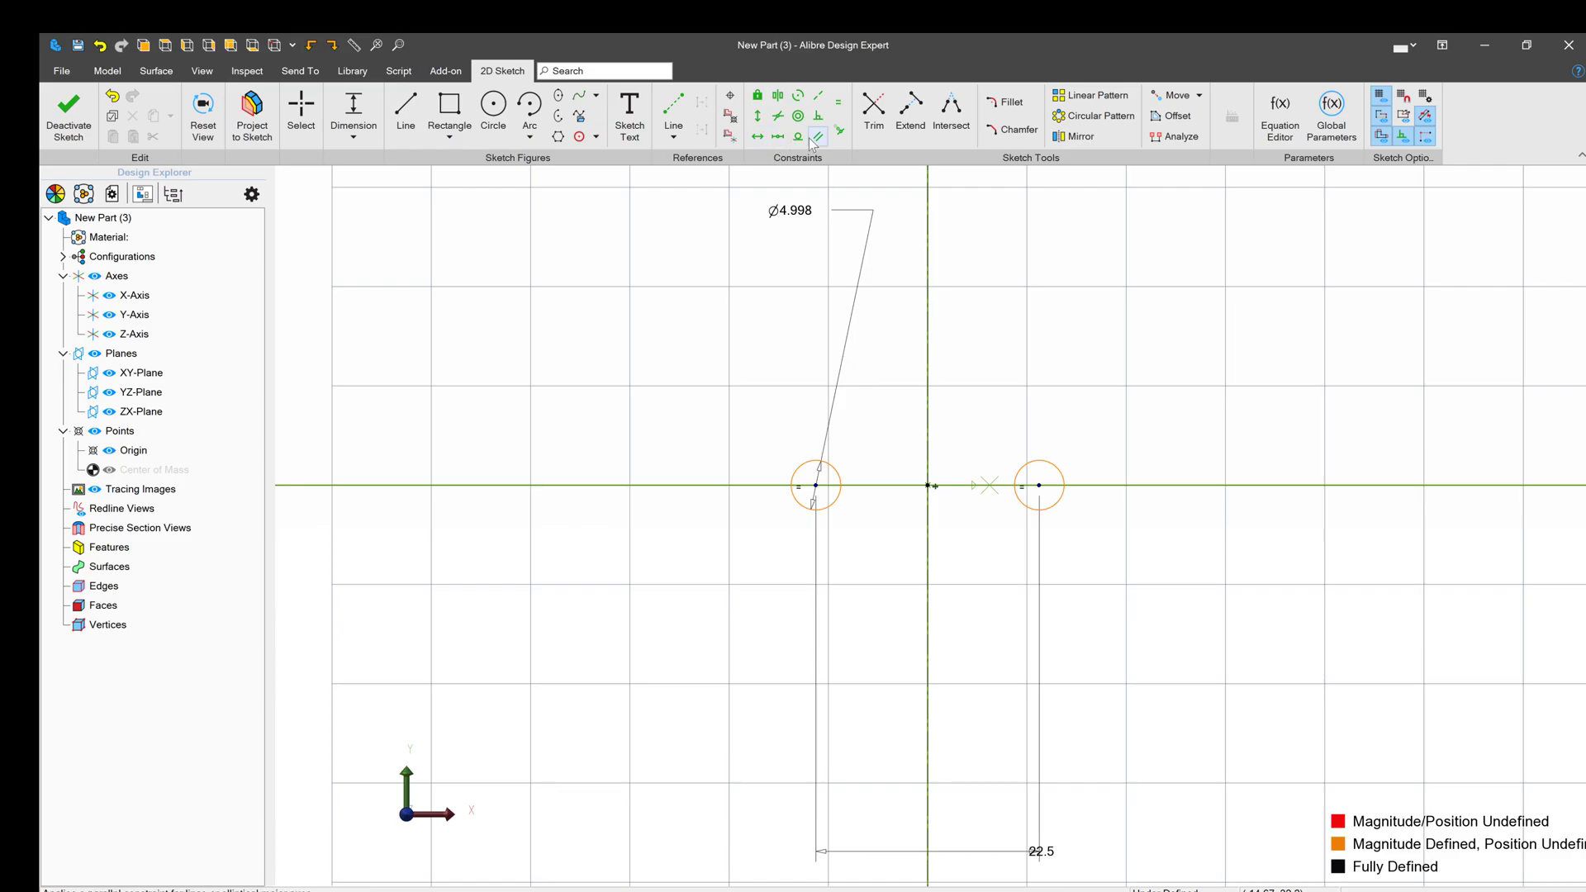
{"action": "left_click", "coordinate": [841, 484]}
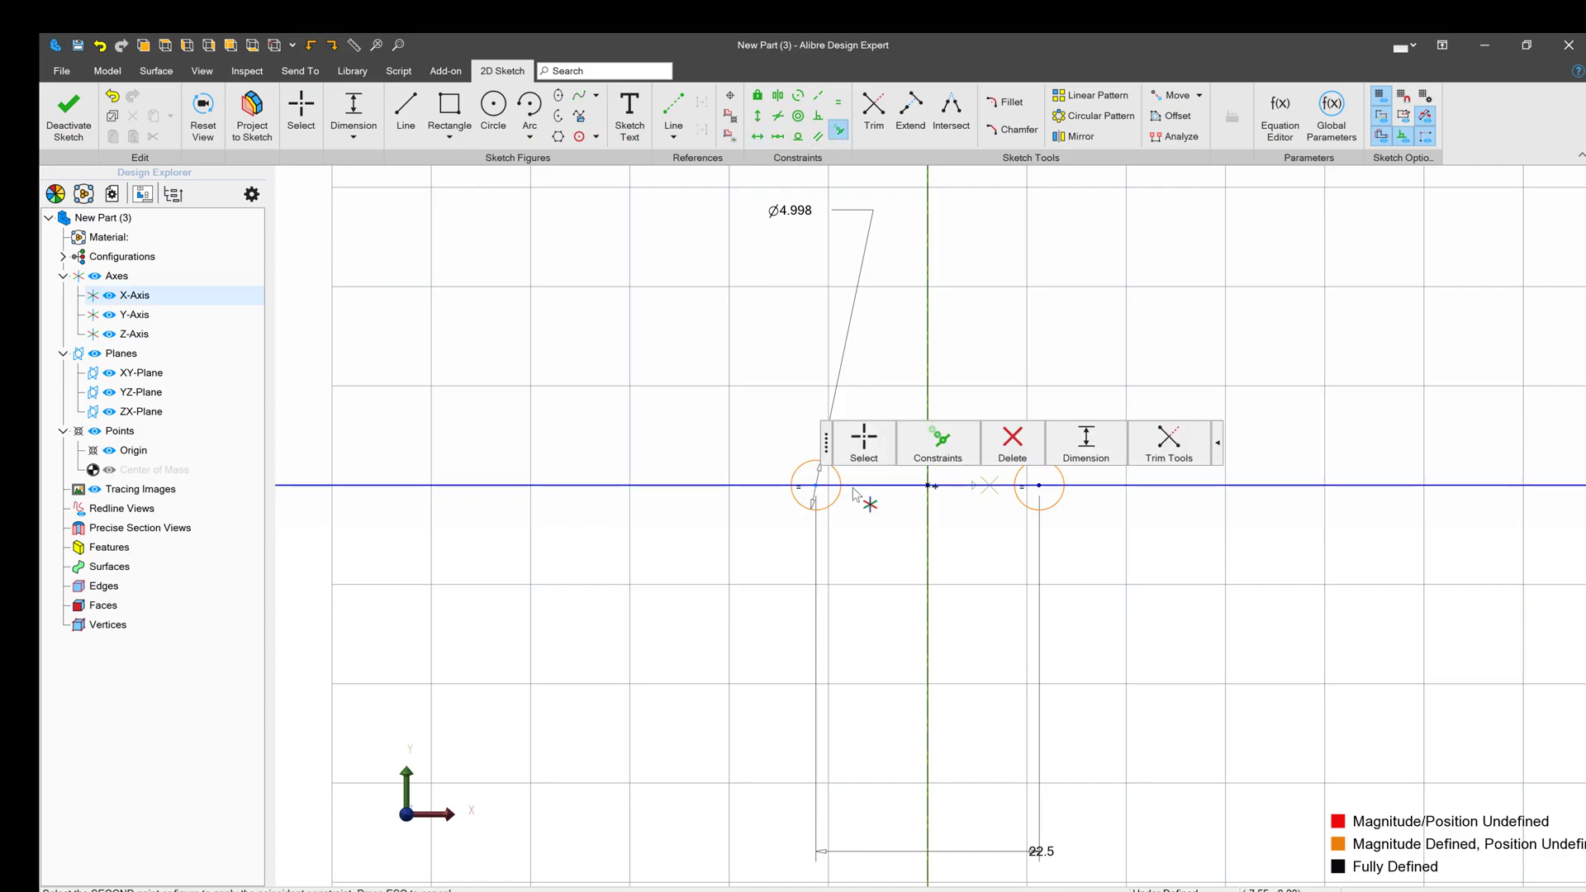
{"action": "left_click", "coordinate": [854, 487]}
- Finish the sketch and extrude both circles to a depth of 5 mm as bosses
{"action": "left_click", "coordinate": [76, 124]}
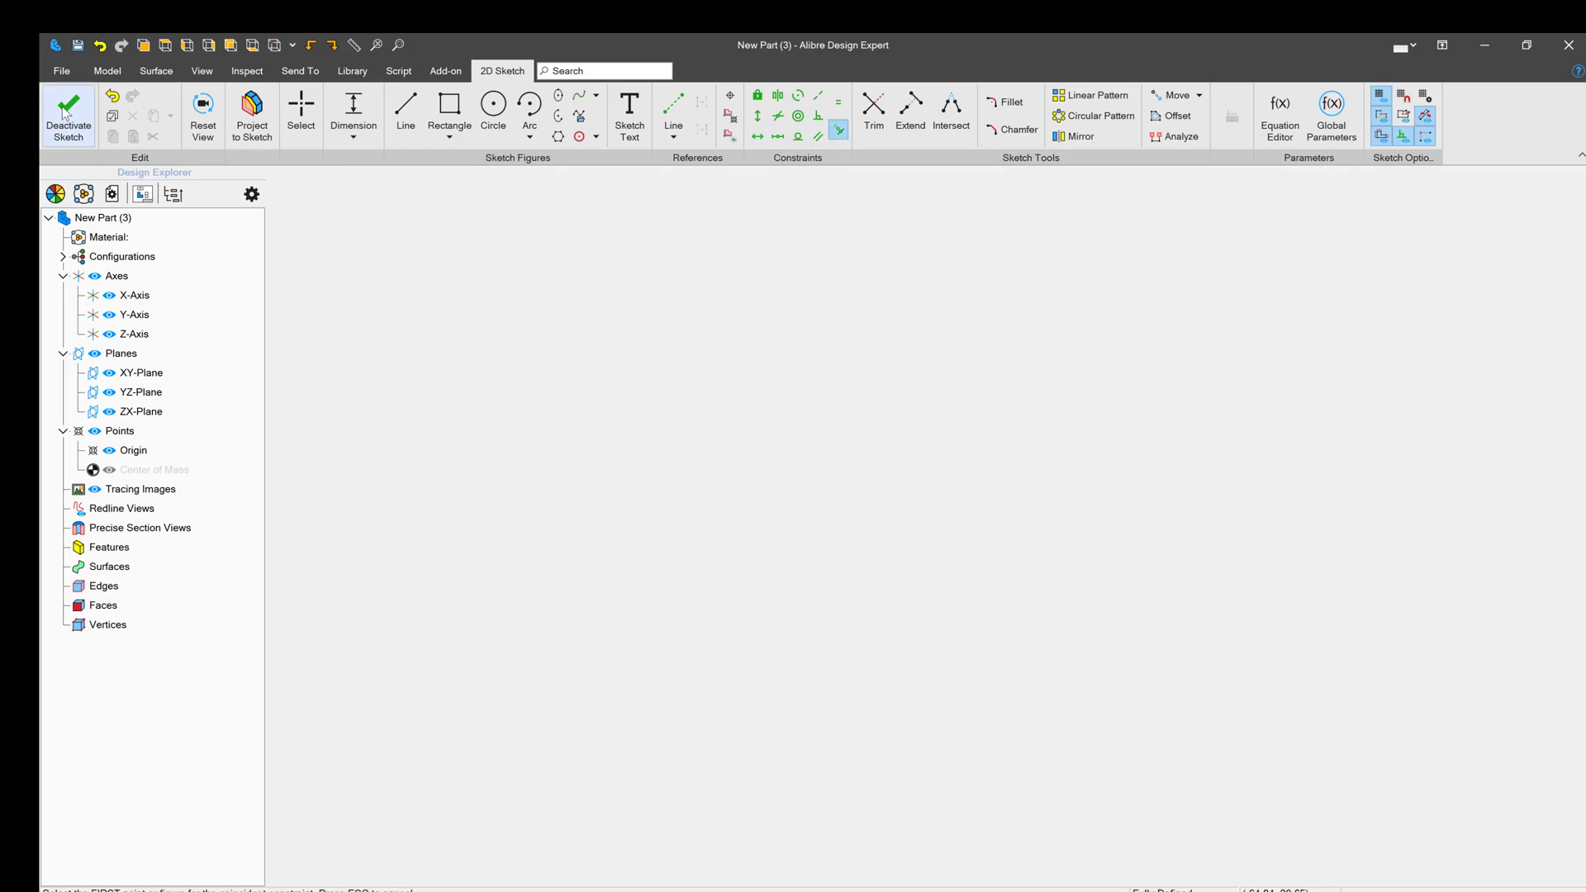
{"action": "left_click", "coordinate": [198, 112]}
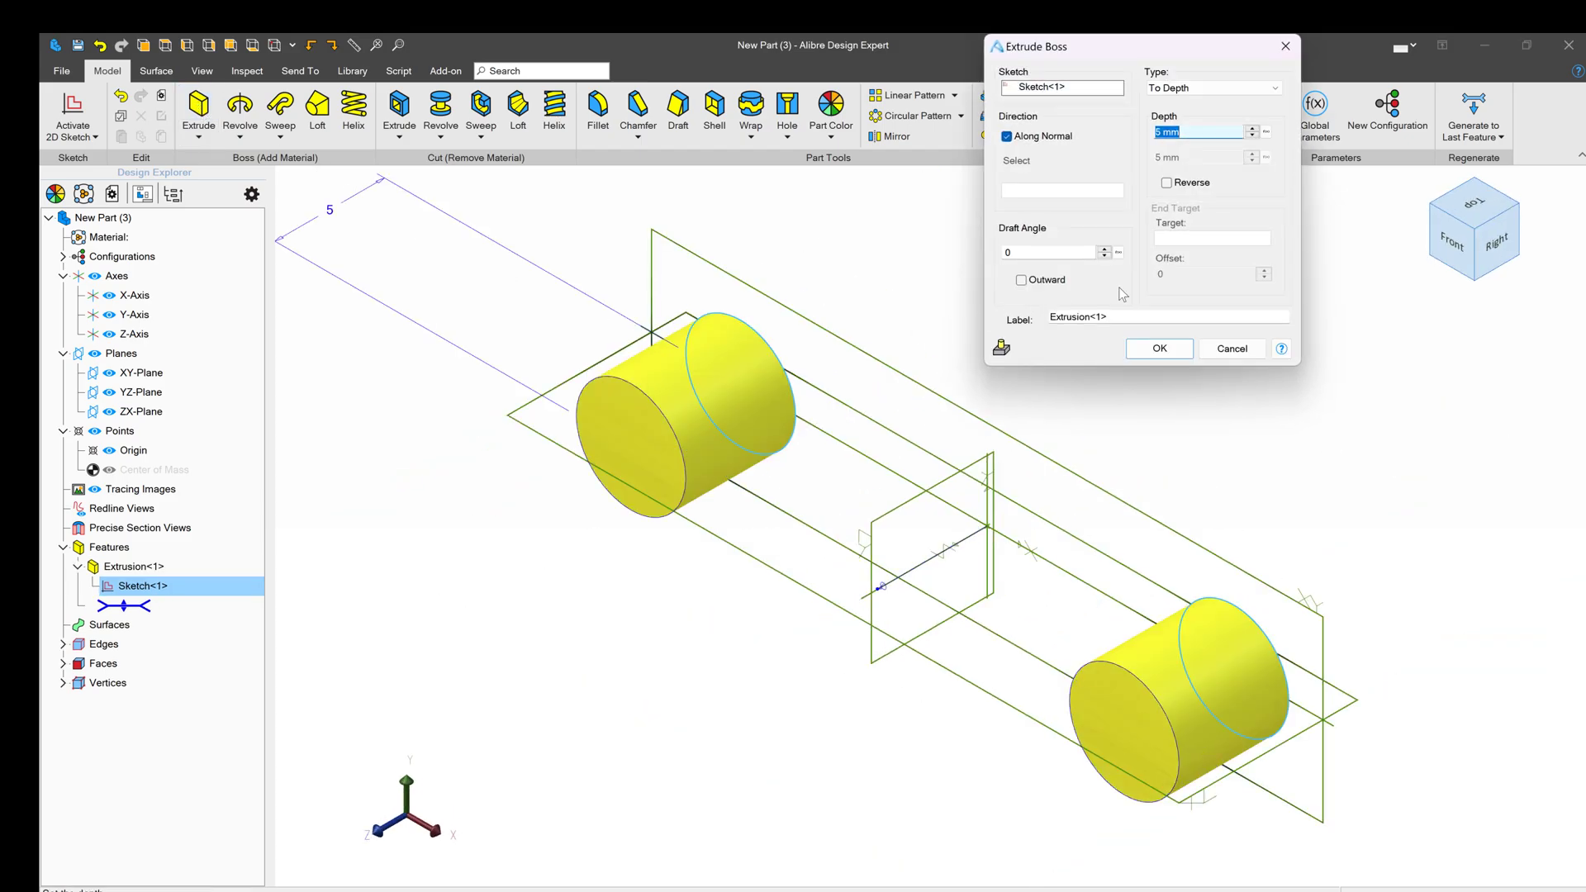
{"action": "left_click", "coordinate": [1157, 351]}
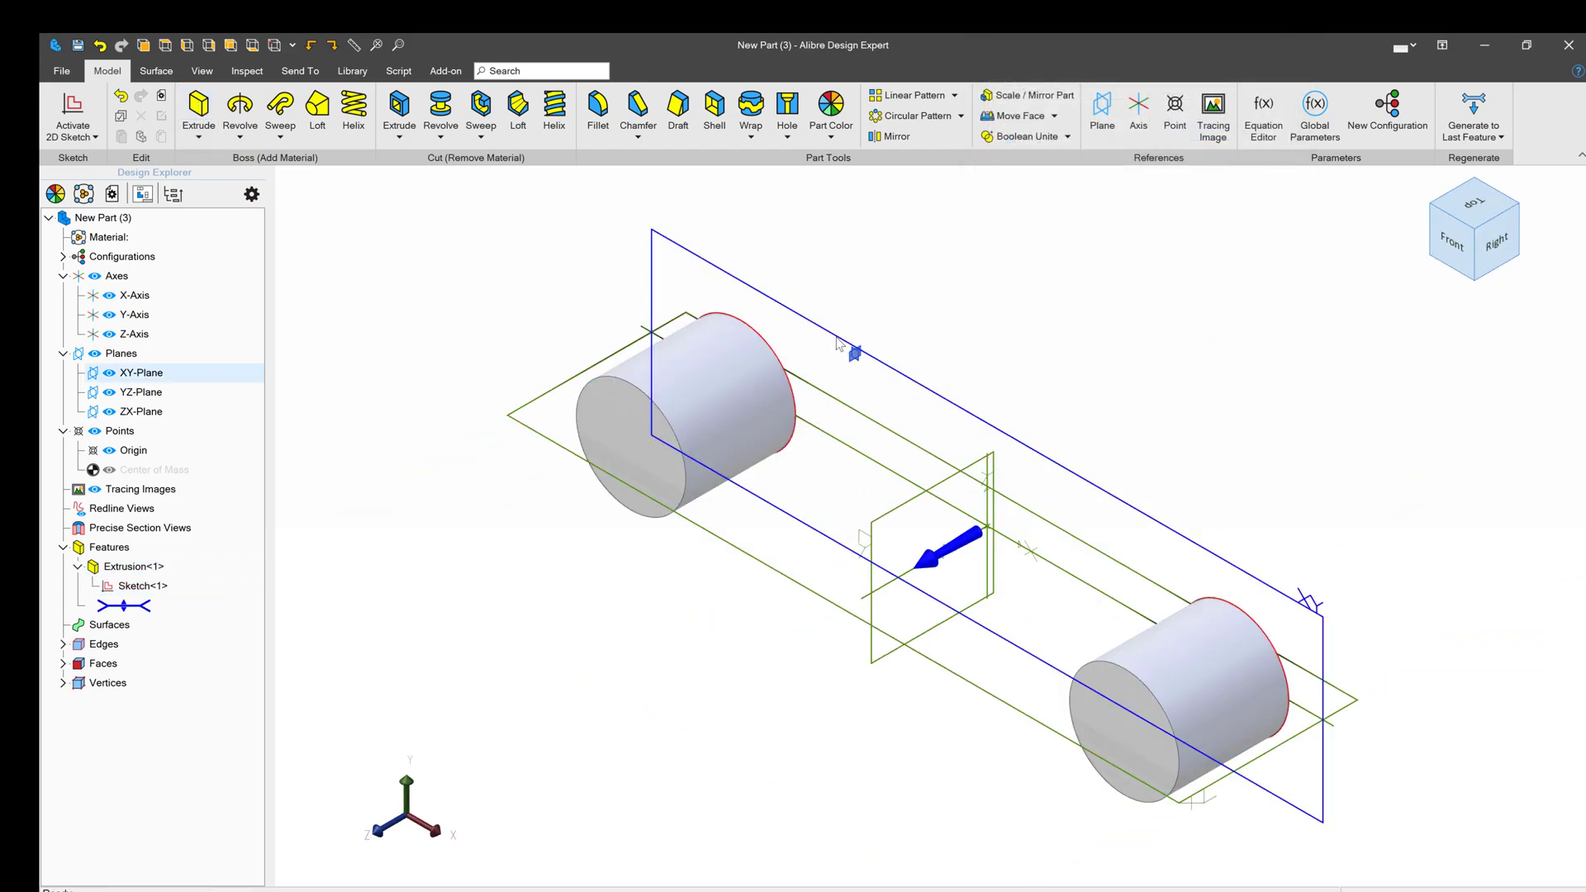
- Sketch a 30 mm by 8 mm obround shape on the XY-Plane, centred on the origin
{"action": "left_click", "coordinate": [66, 111]}
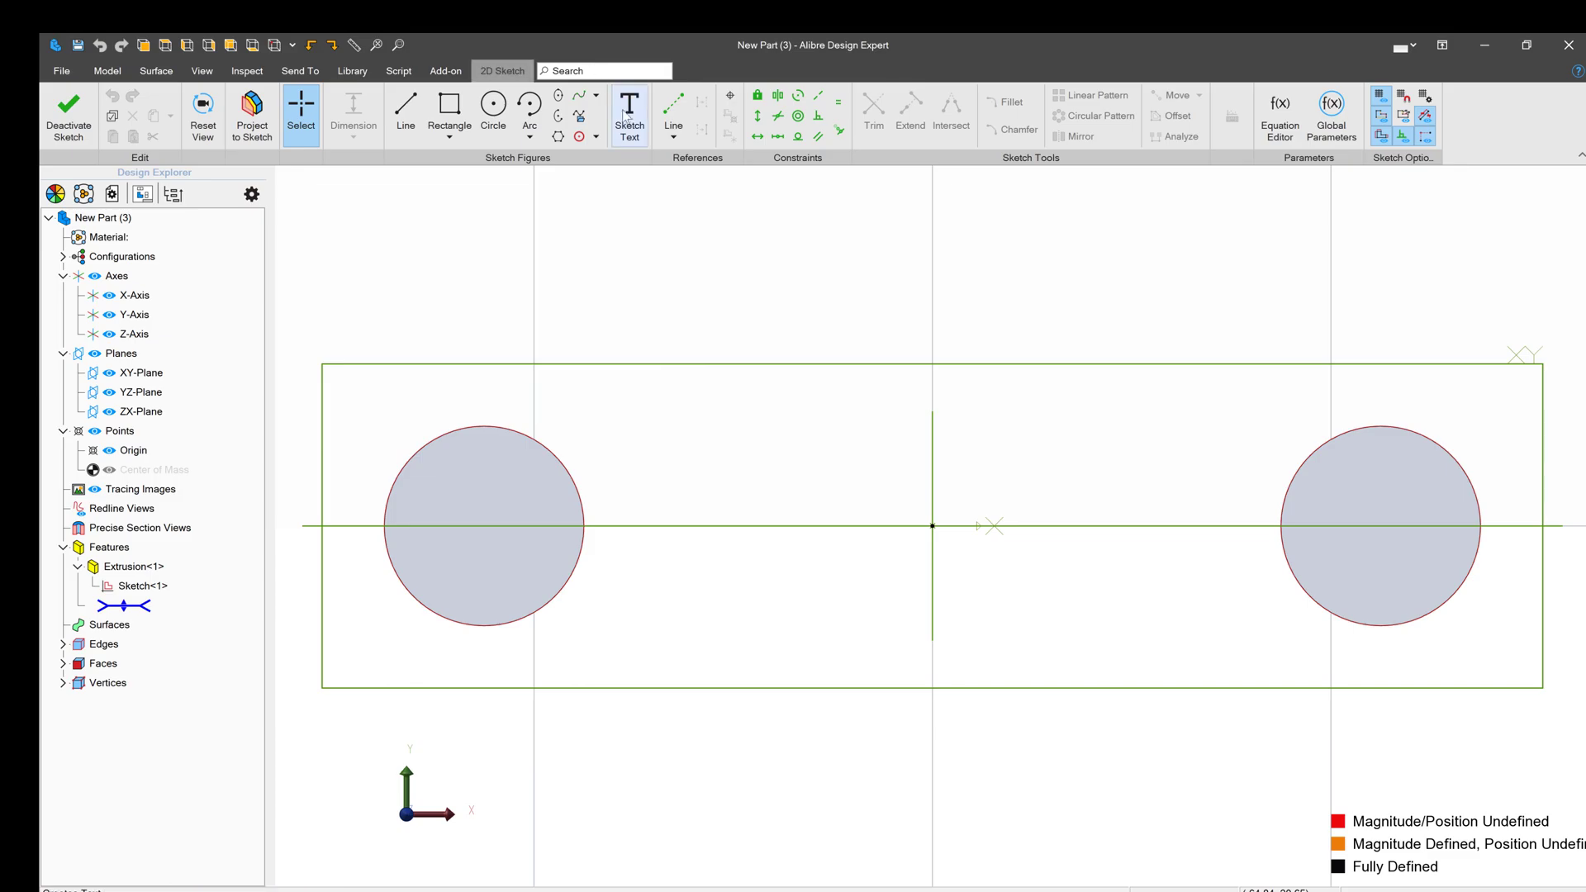
{"action": "left_click", "coordinate": [595, 137]}
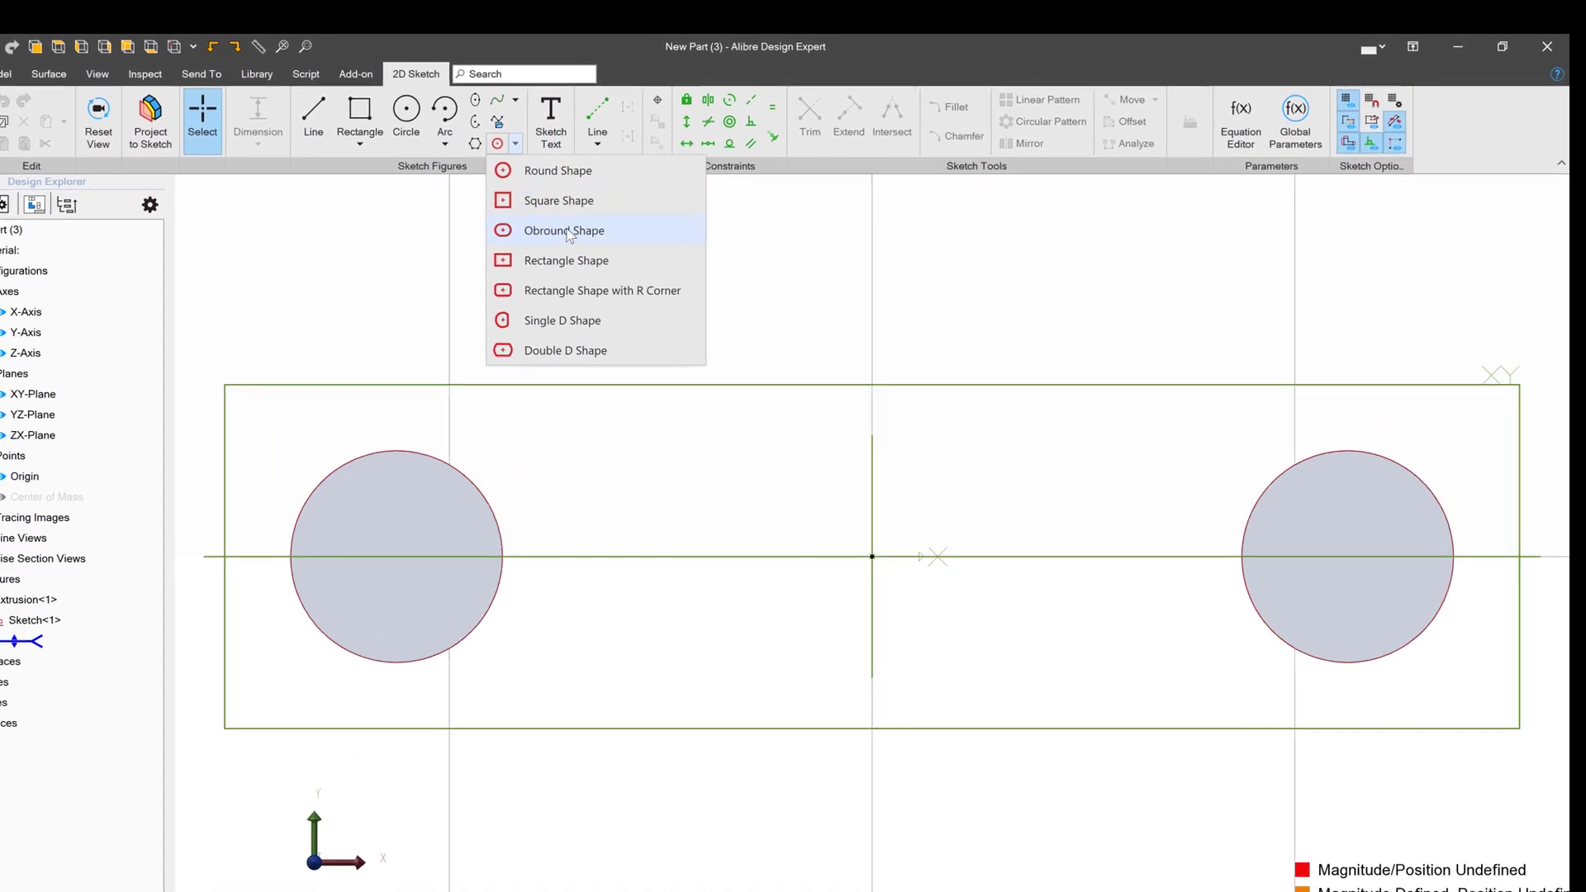
{"action": "left_click", "coordinate": [643, 218]}
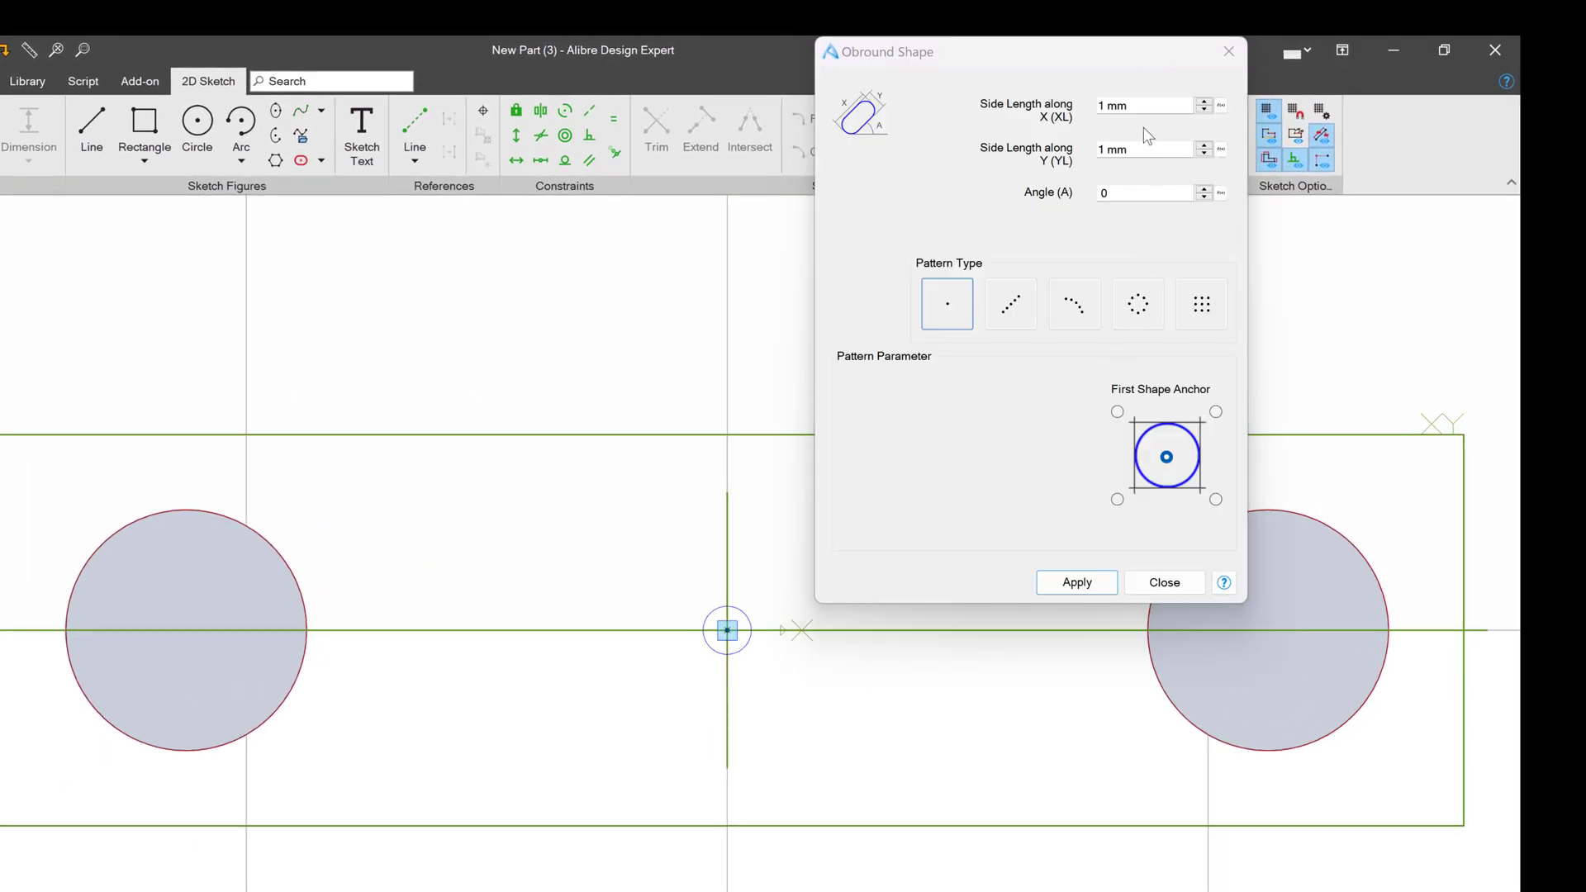
{"action": "left_click_drag", "start_coordinate": [1145, 111], "coordinate": [978, 94]}
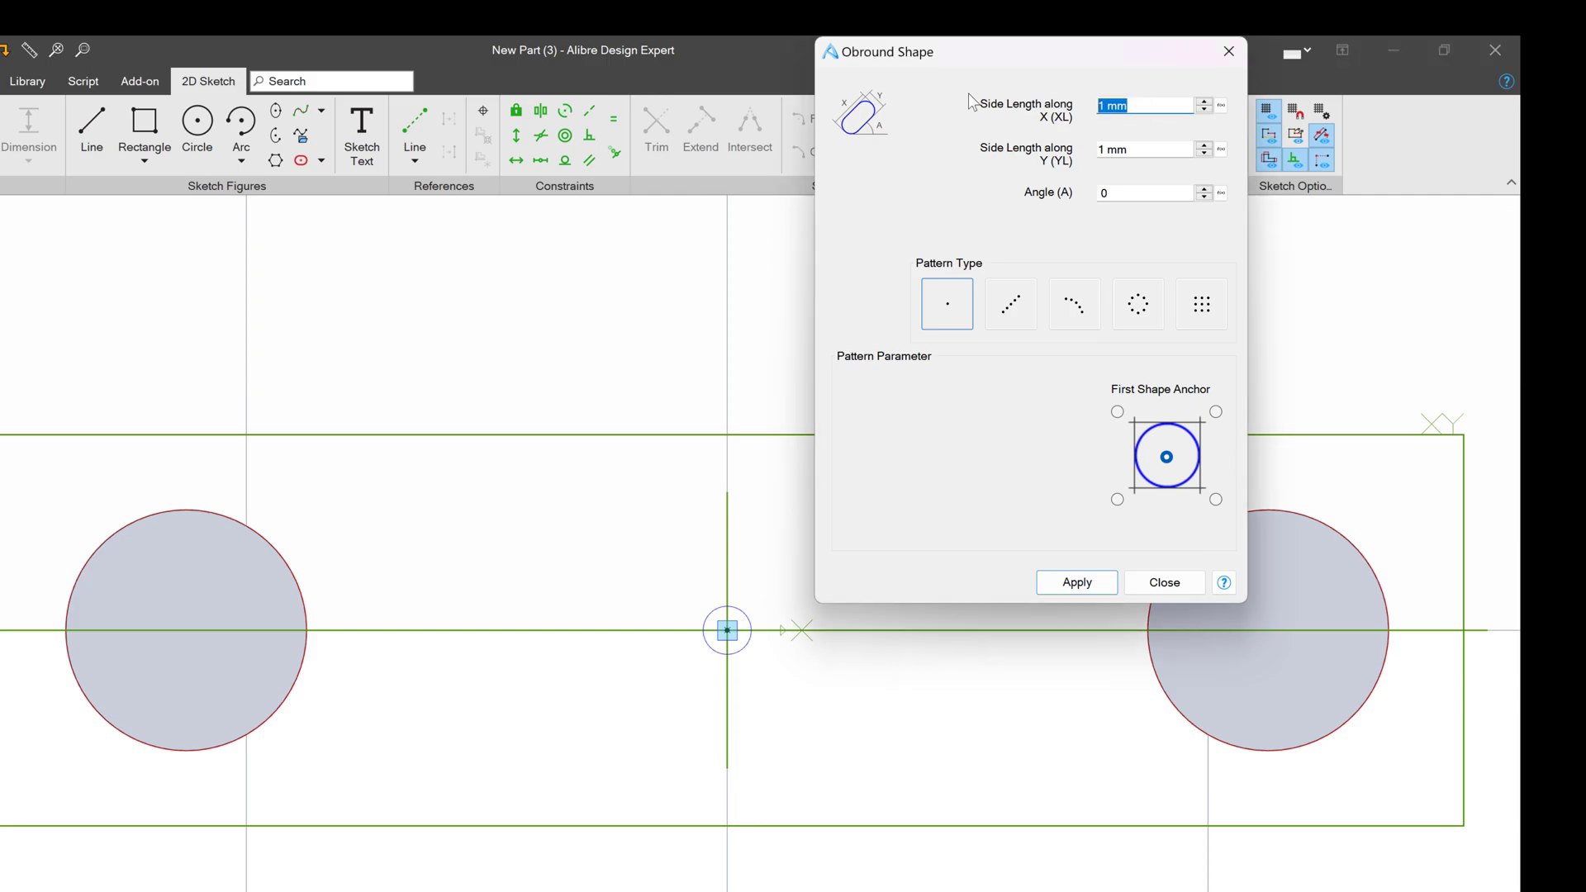
{"action": "type", "text": "30"}
{"action": "left_click", "coordinate": [1152, 152]}
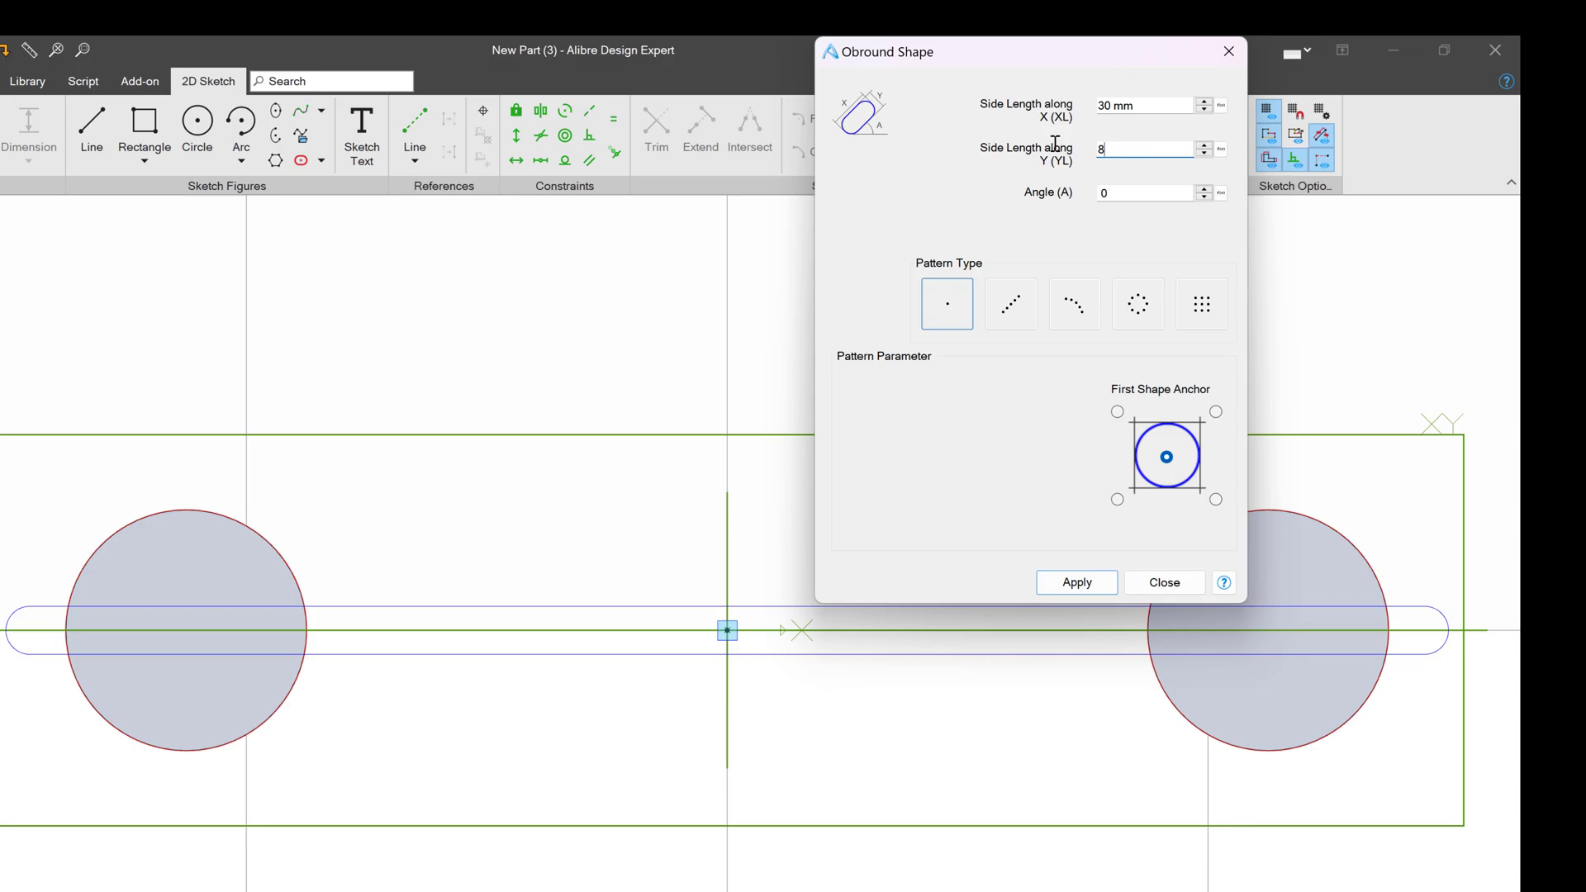
{"action": "left_click", "coordinate": [1078, 583]}
{"action": "left_click", "coordinate": [1157, 583]}
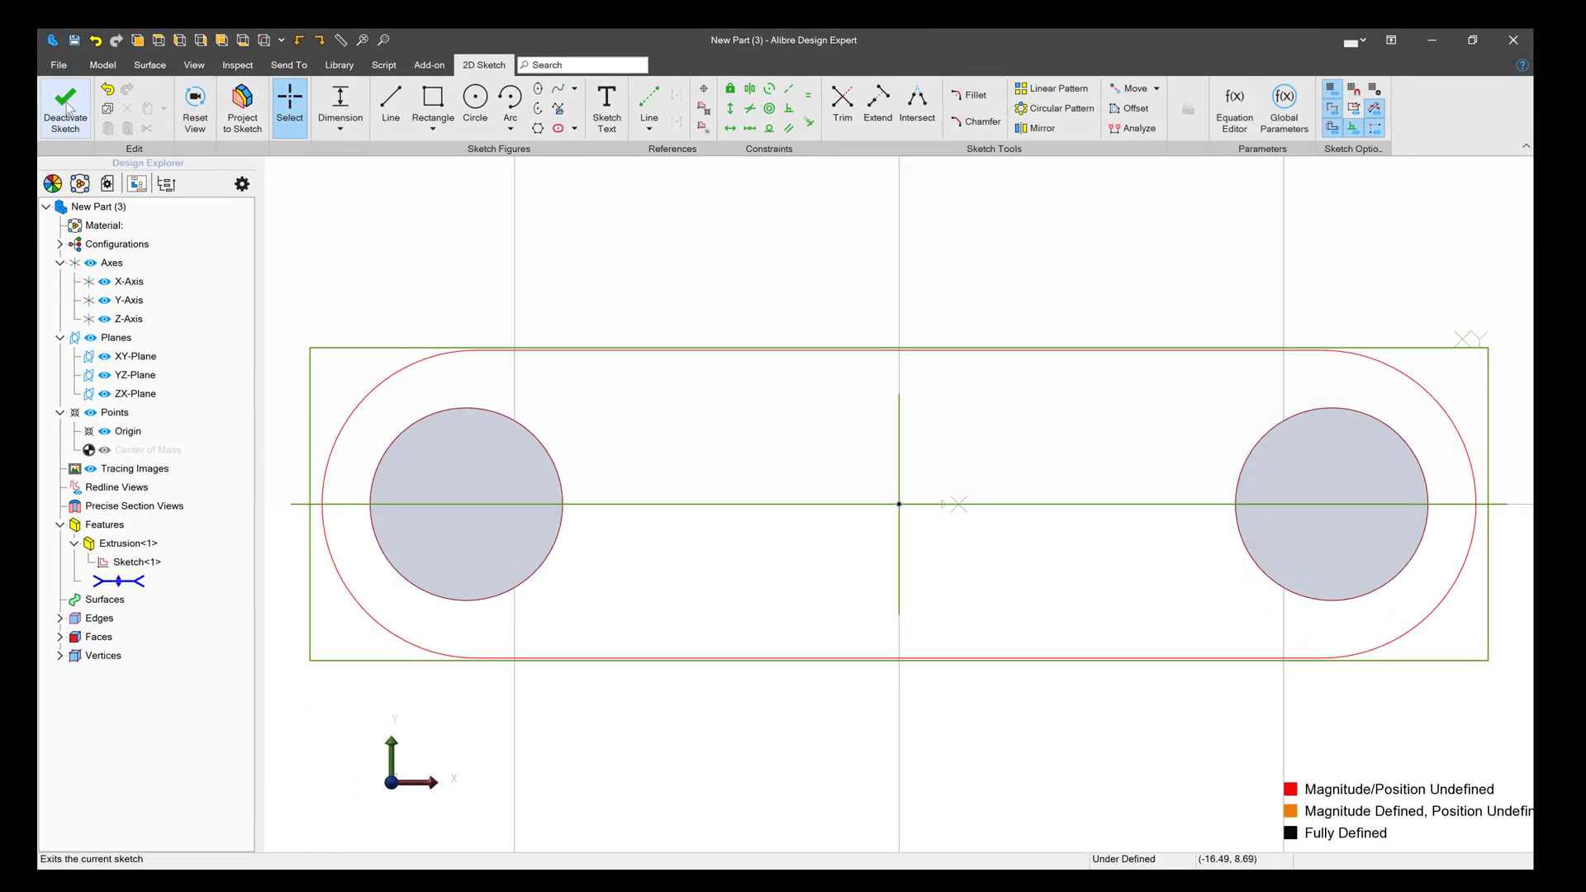
- Finish the obround sketch and extrude it as a boss to a depth of -2 mm, behind the pins
{"action": "left_click", "coordinate": [66, 106]}
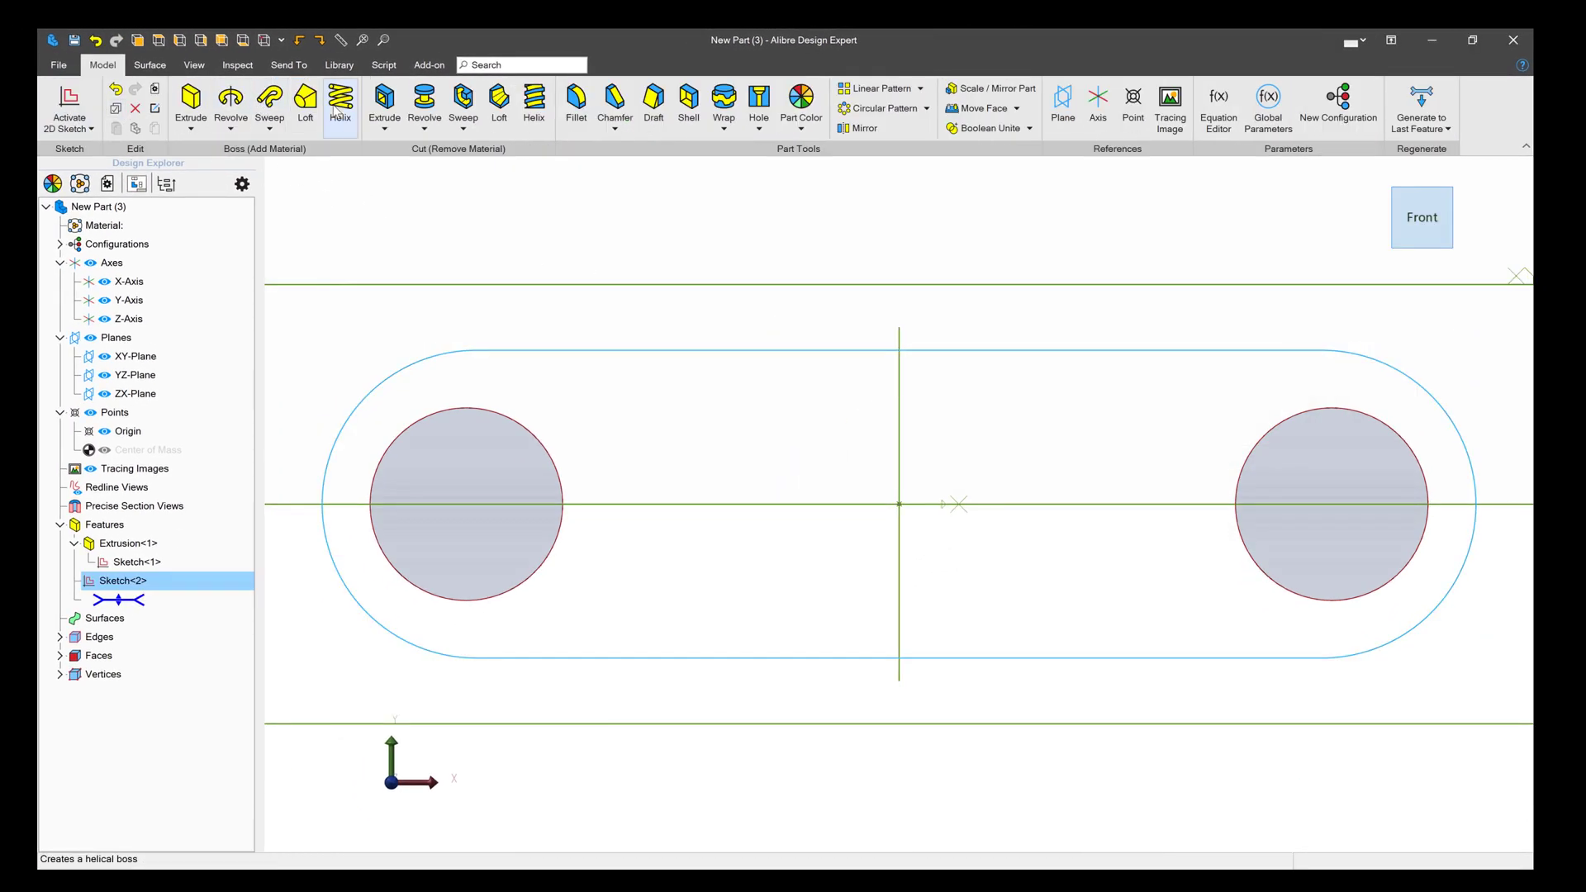
{"action": "left_click", "coordinate": [191, 104]}
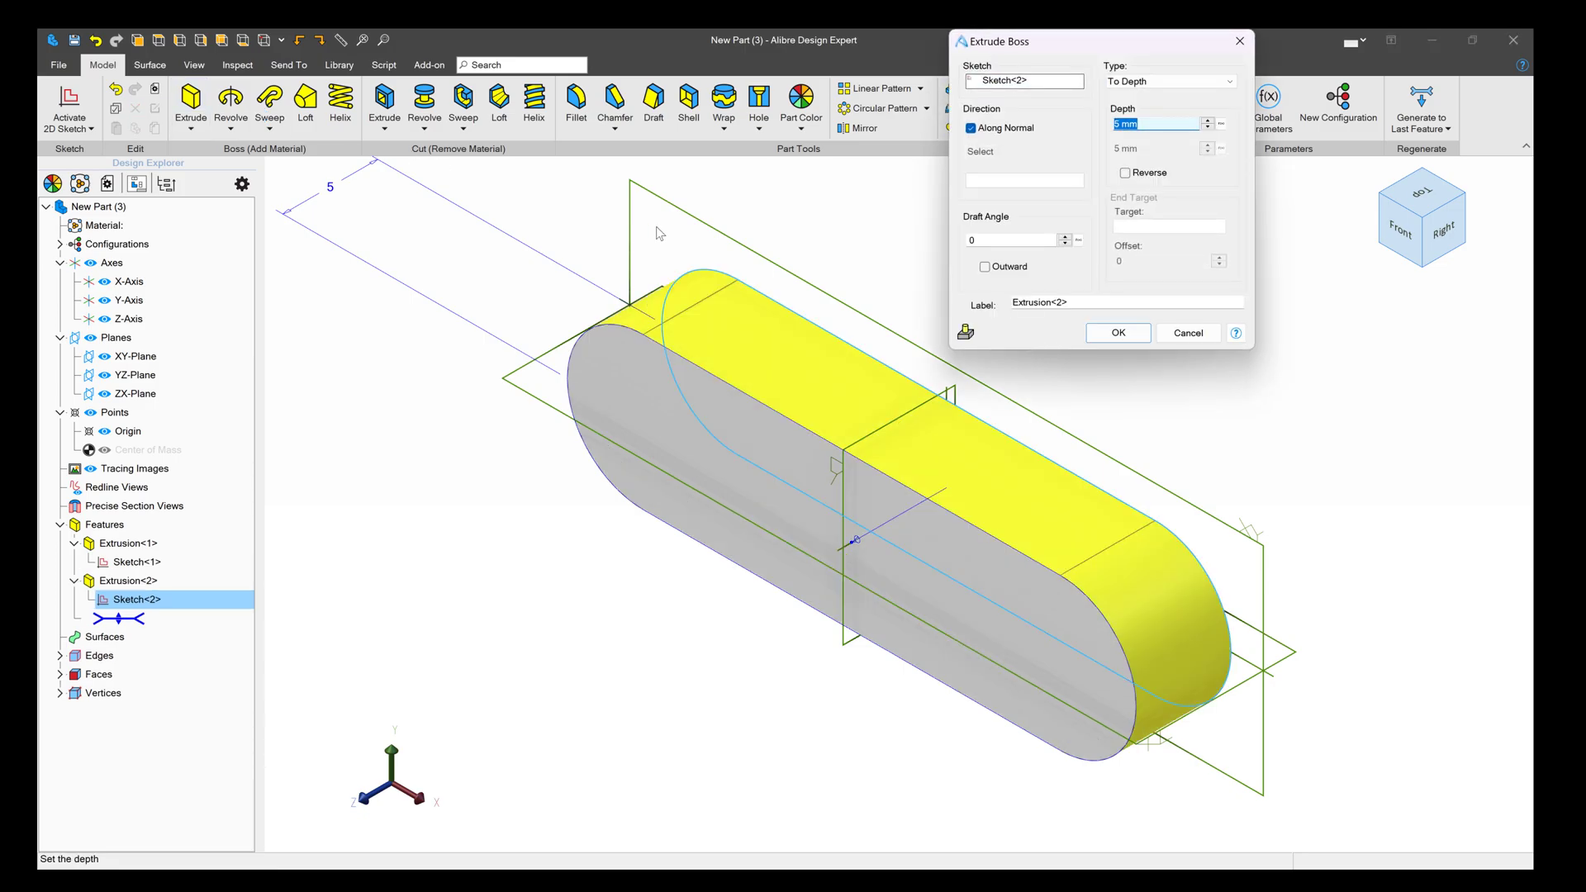
{"action": "type", "text": "-2"}
{"action": "key", "text": "Return"}
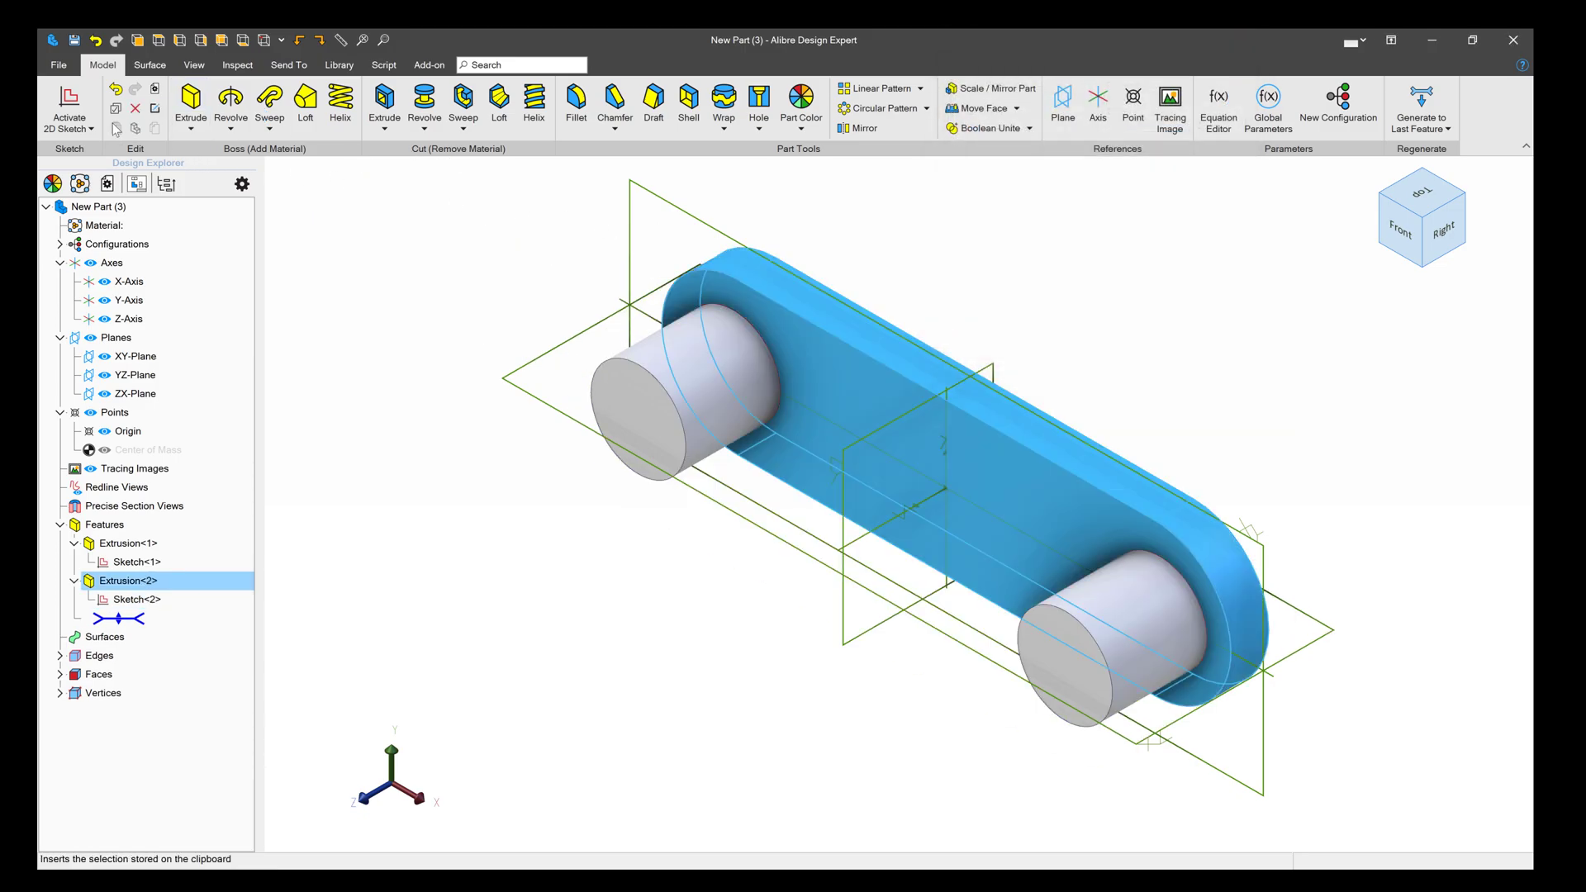
- Insert one copy of the Base part near the origin of a new assembly and anchor it
{"action": "left_click", "coordinate": [737, 562]}
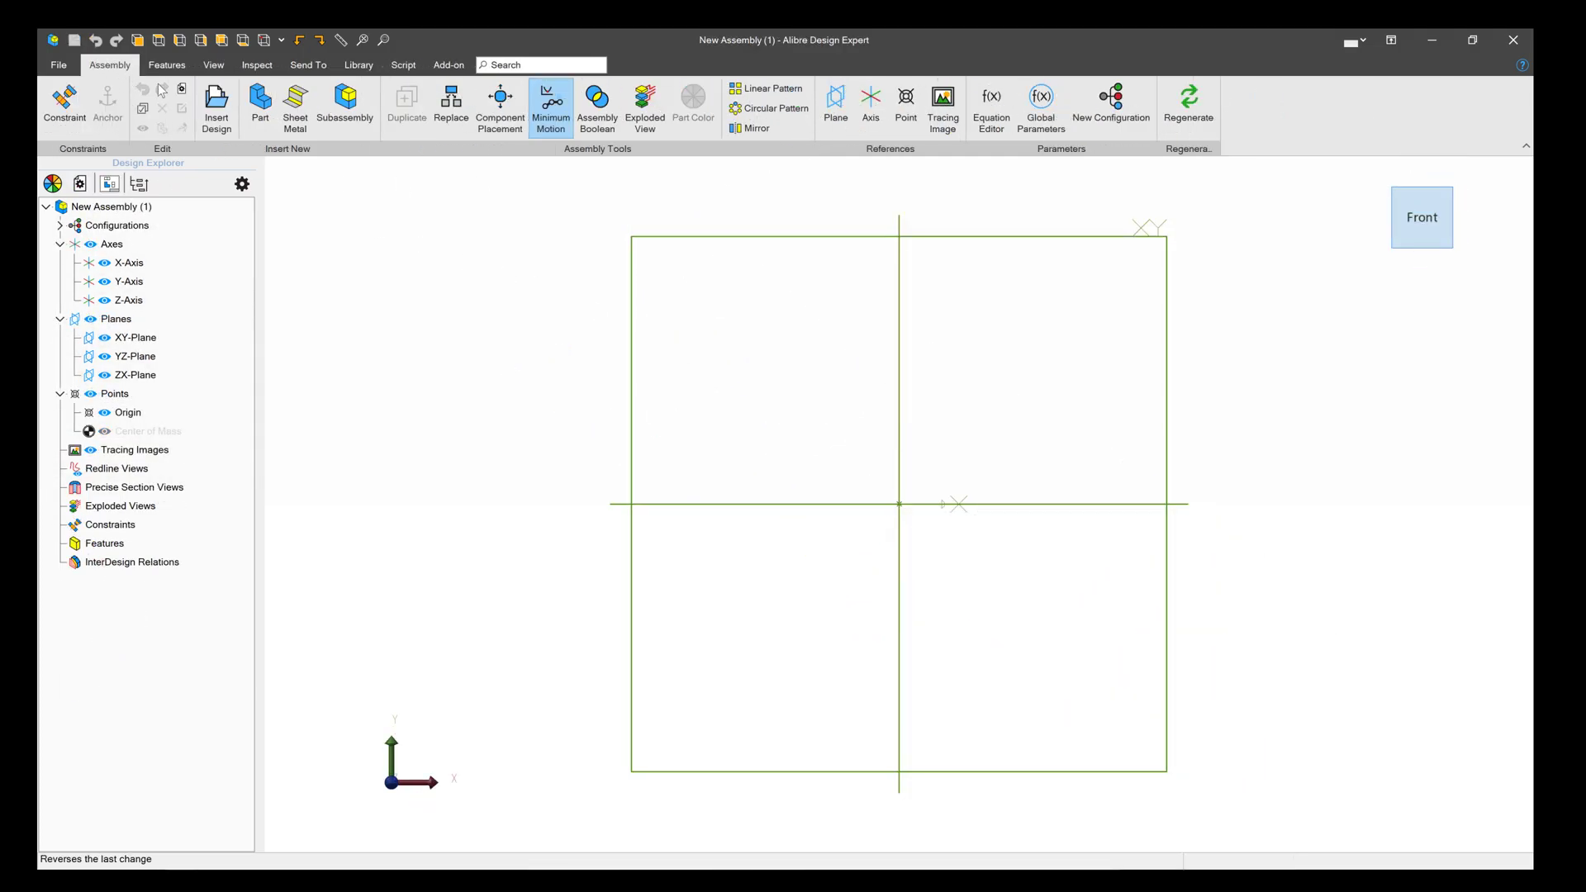
{"action": "left_click", "coordinate": [212, 107]}
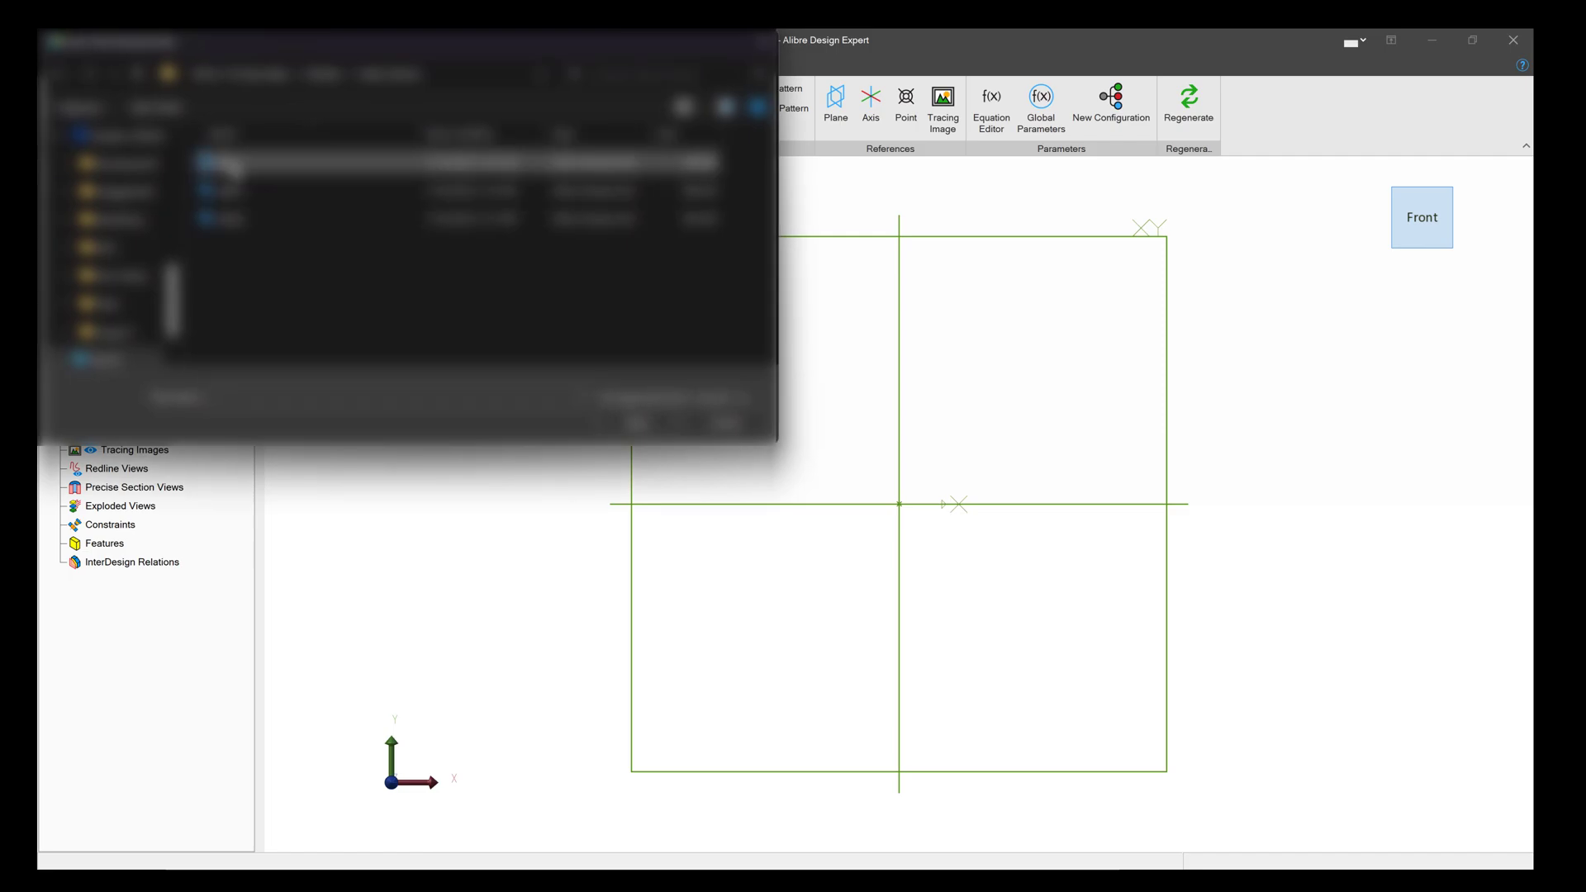
{"action": "left_click", "coordinate": [637, 423]}
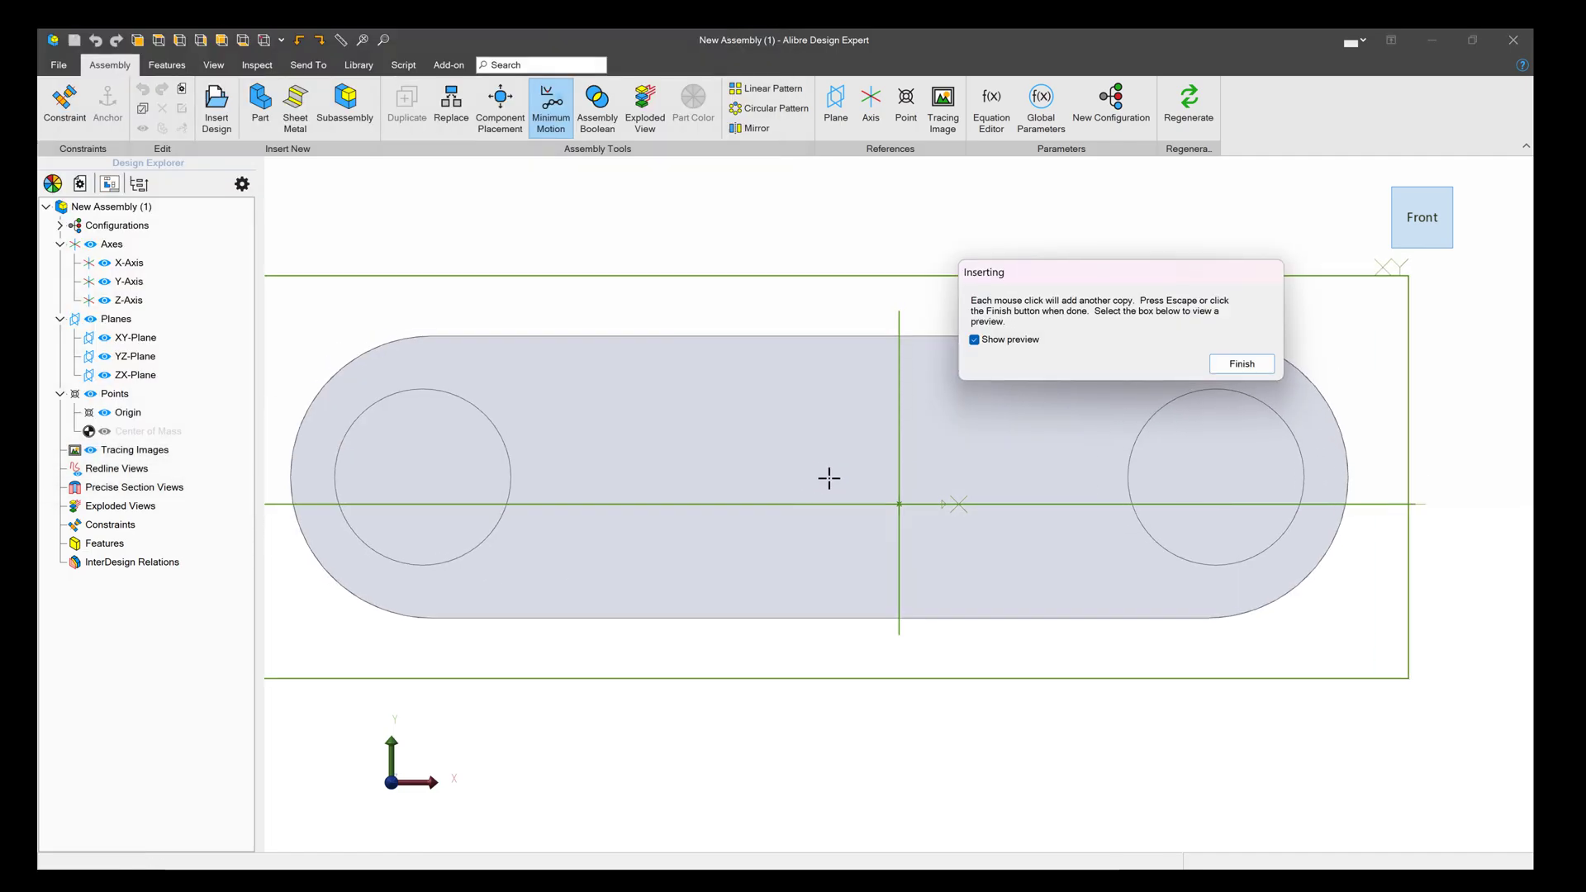
{"action": "left_click", "coordinate": [909, 522]}
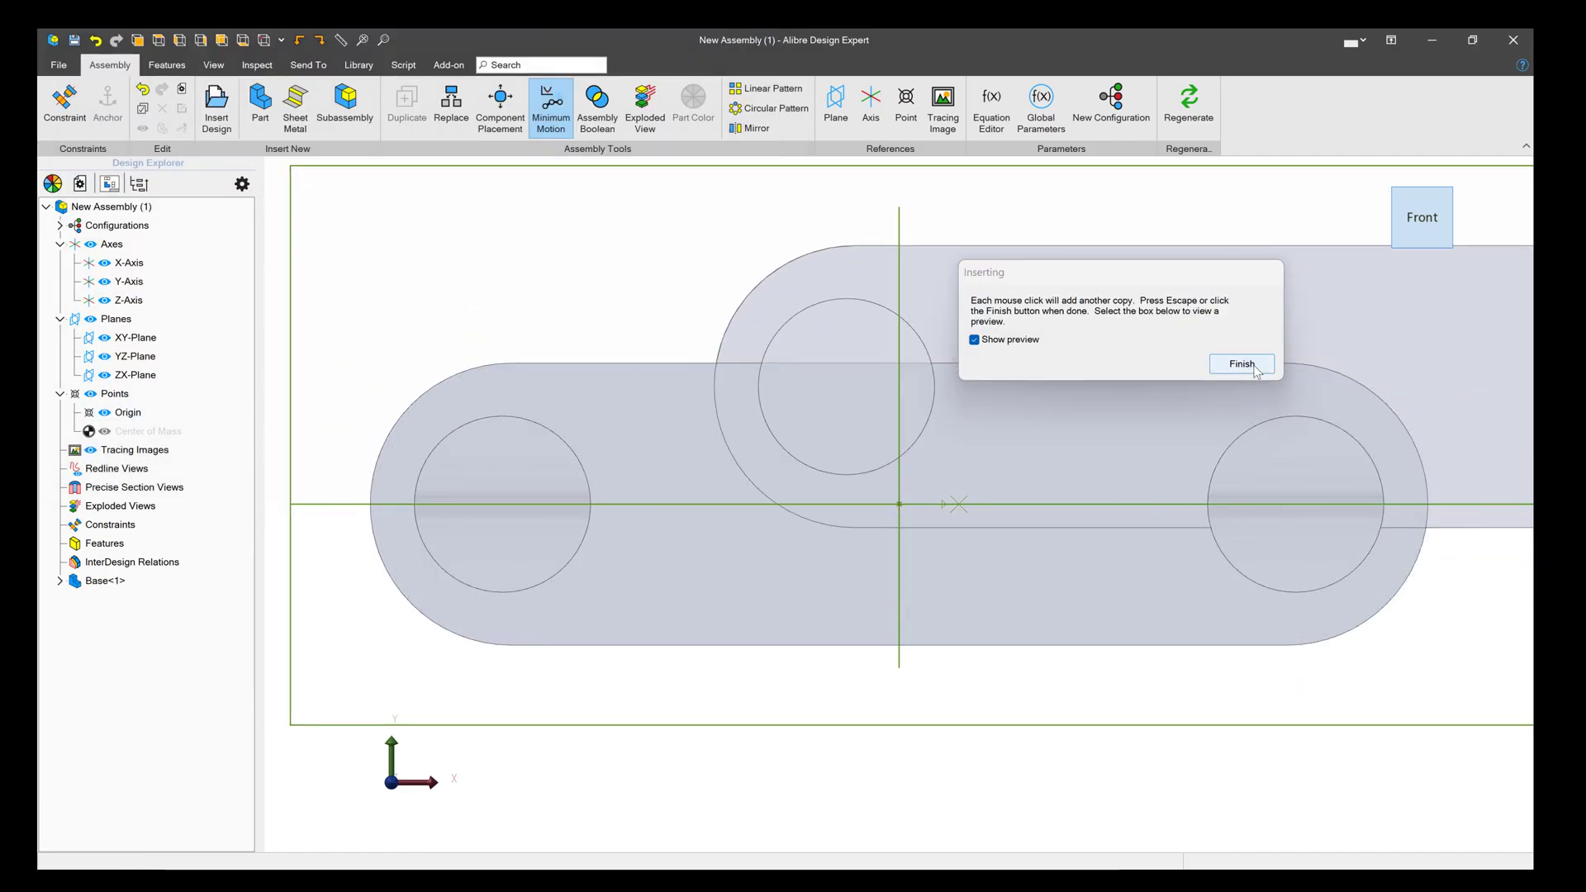
{"action": "key", "text": "Escape"}
{"action": "right_click", "coordinate": [1003, 415]}
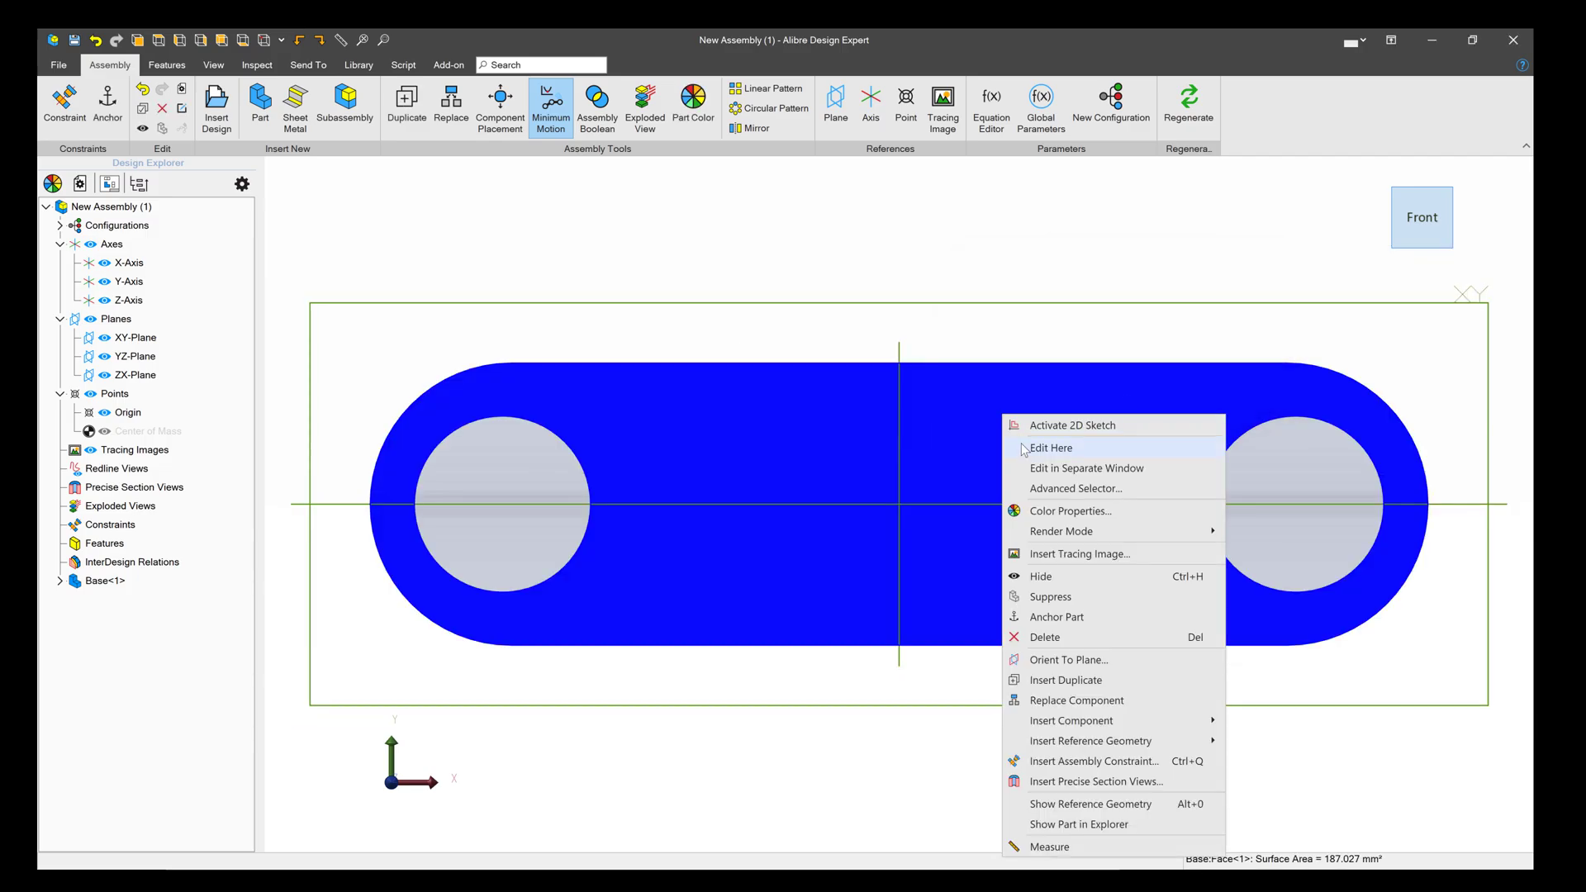
{"action": "left_click", "coordinate": [1055, 618]}
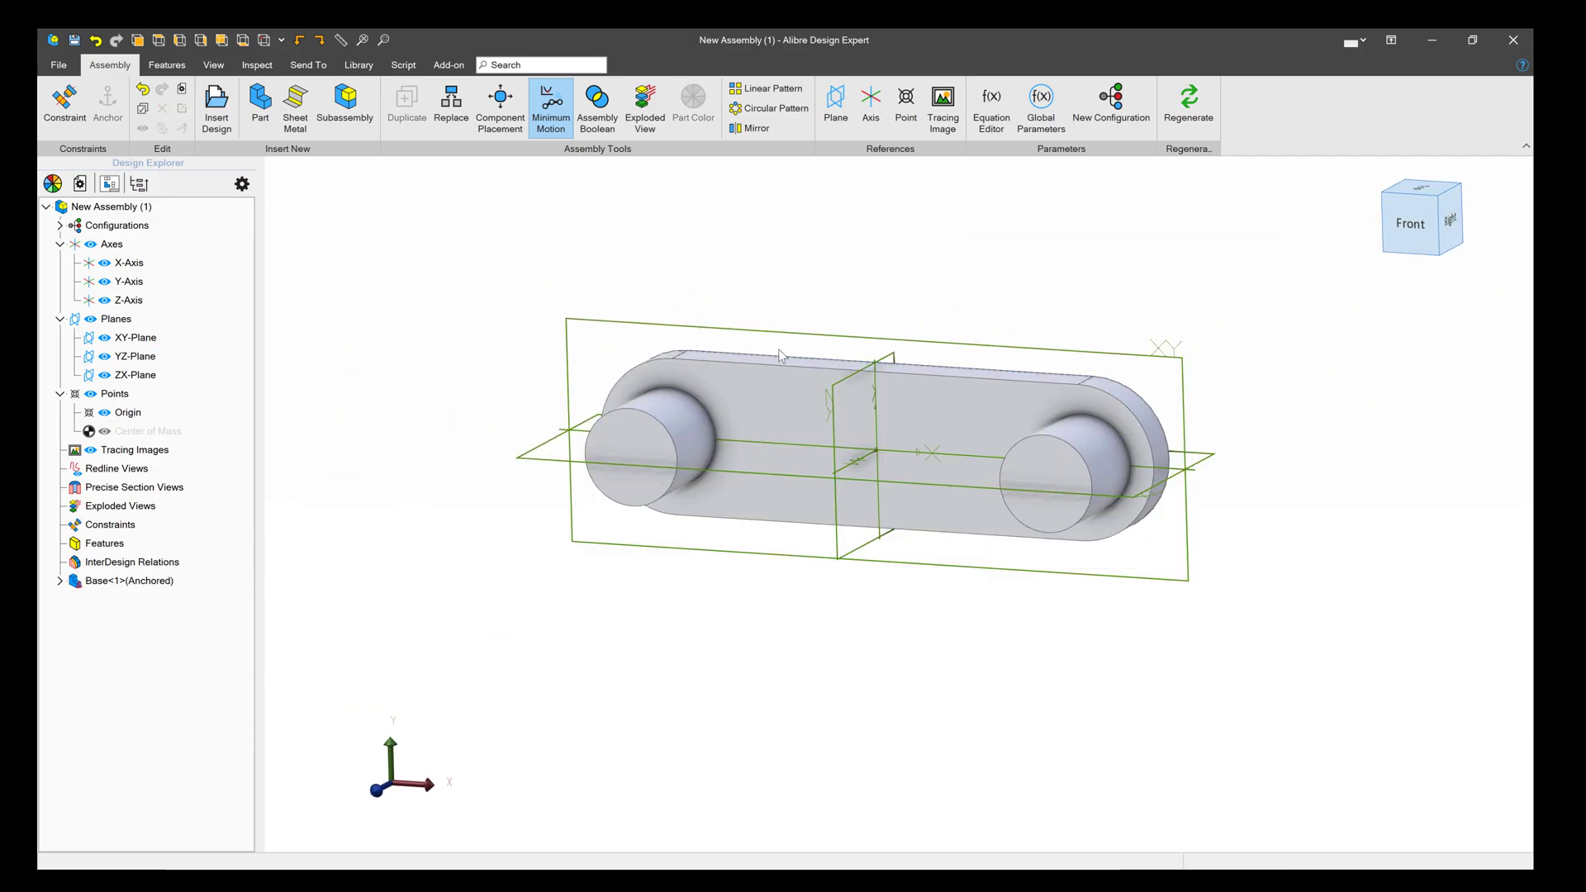
- Insert one copy of the Gear1 part in front of the base, beside its left pin
{"action": "left_click", "coordinate": [216, 103]}
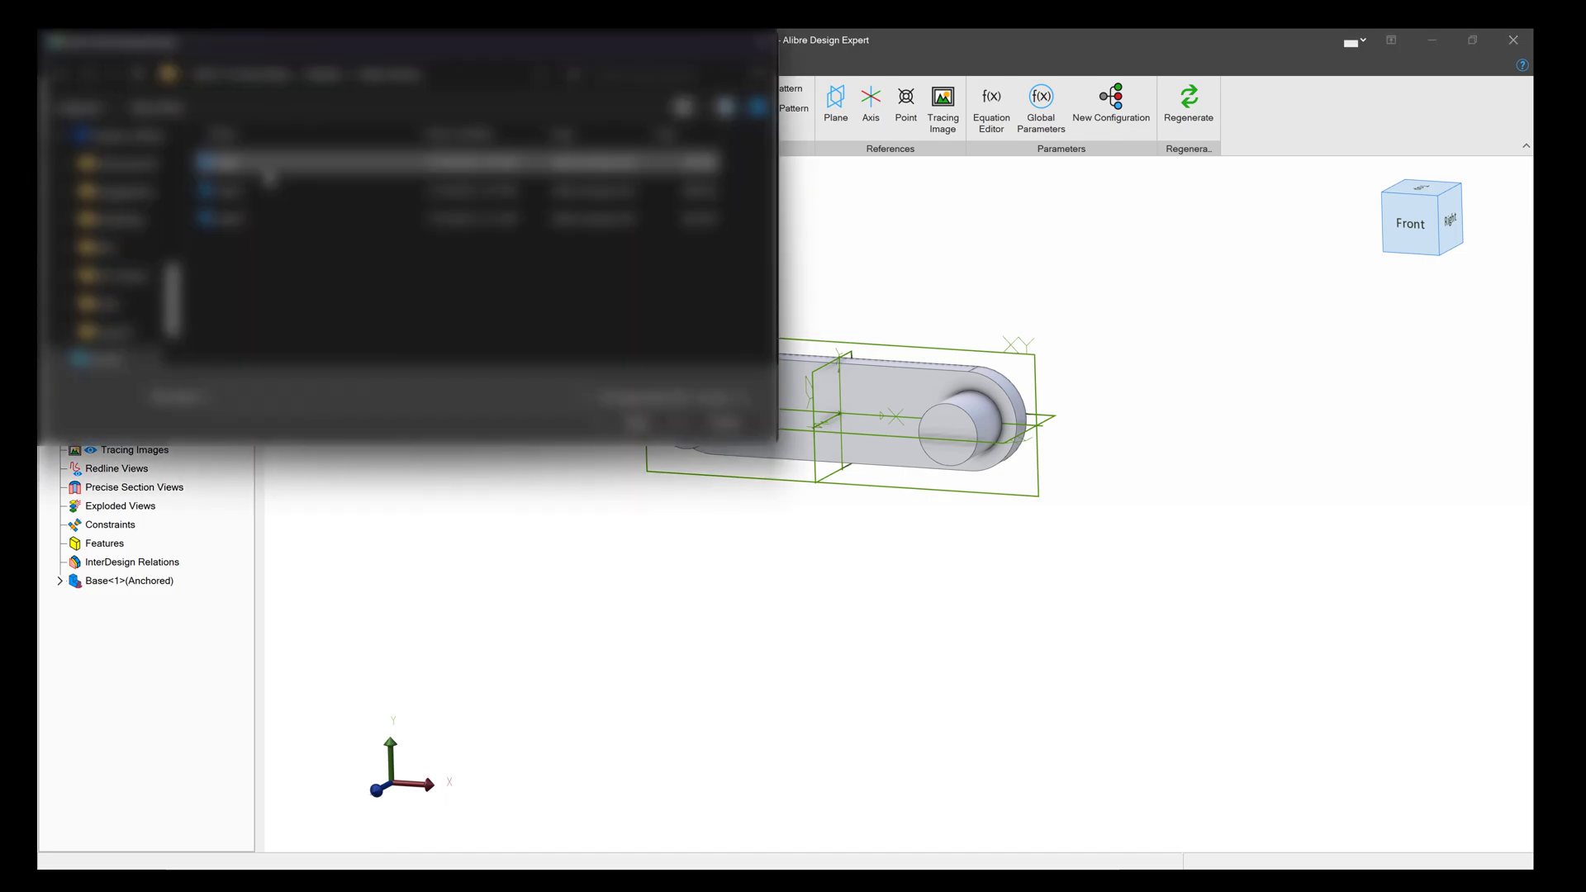
{"action": "left_click", "coordinate": [637, 425]}
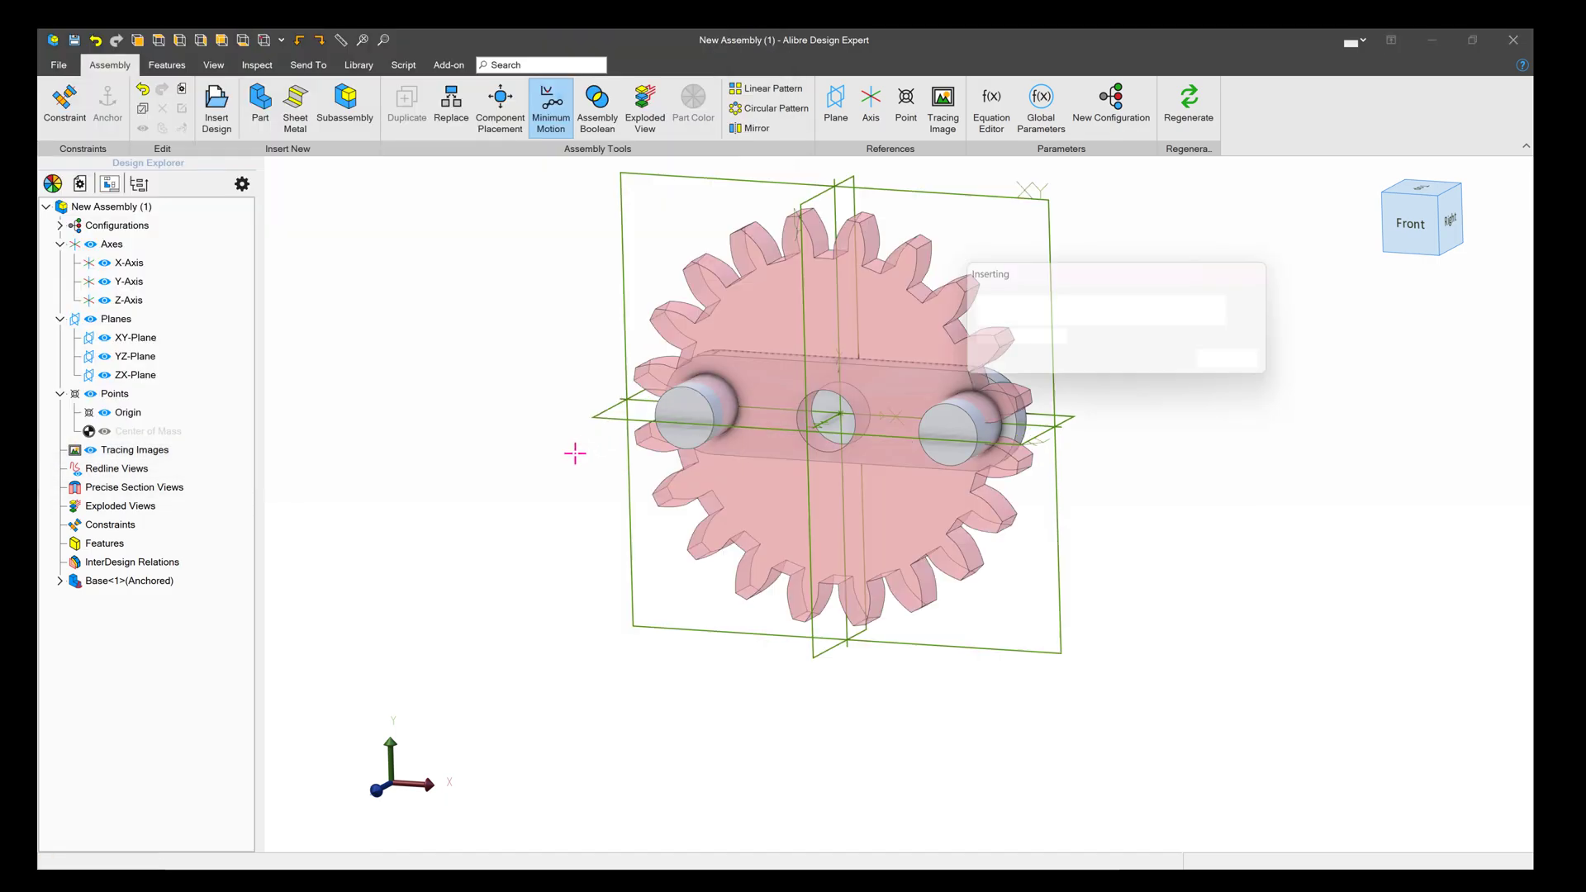
{"action": "left_click", "coordinate": [547, 461]}
{"action": "left_click", "coordinate": [1242, 363]}
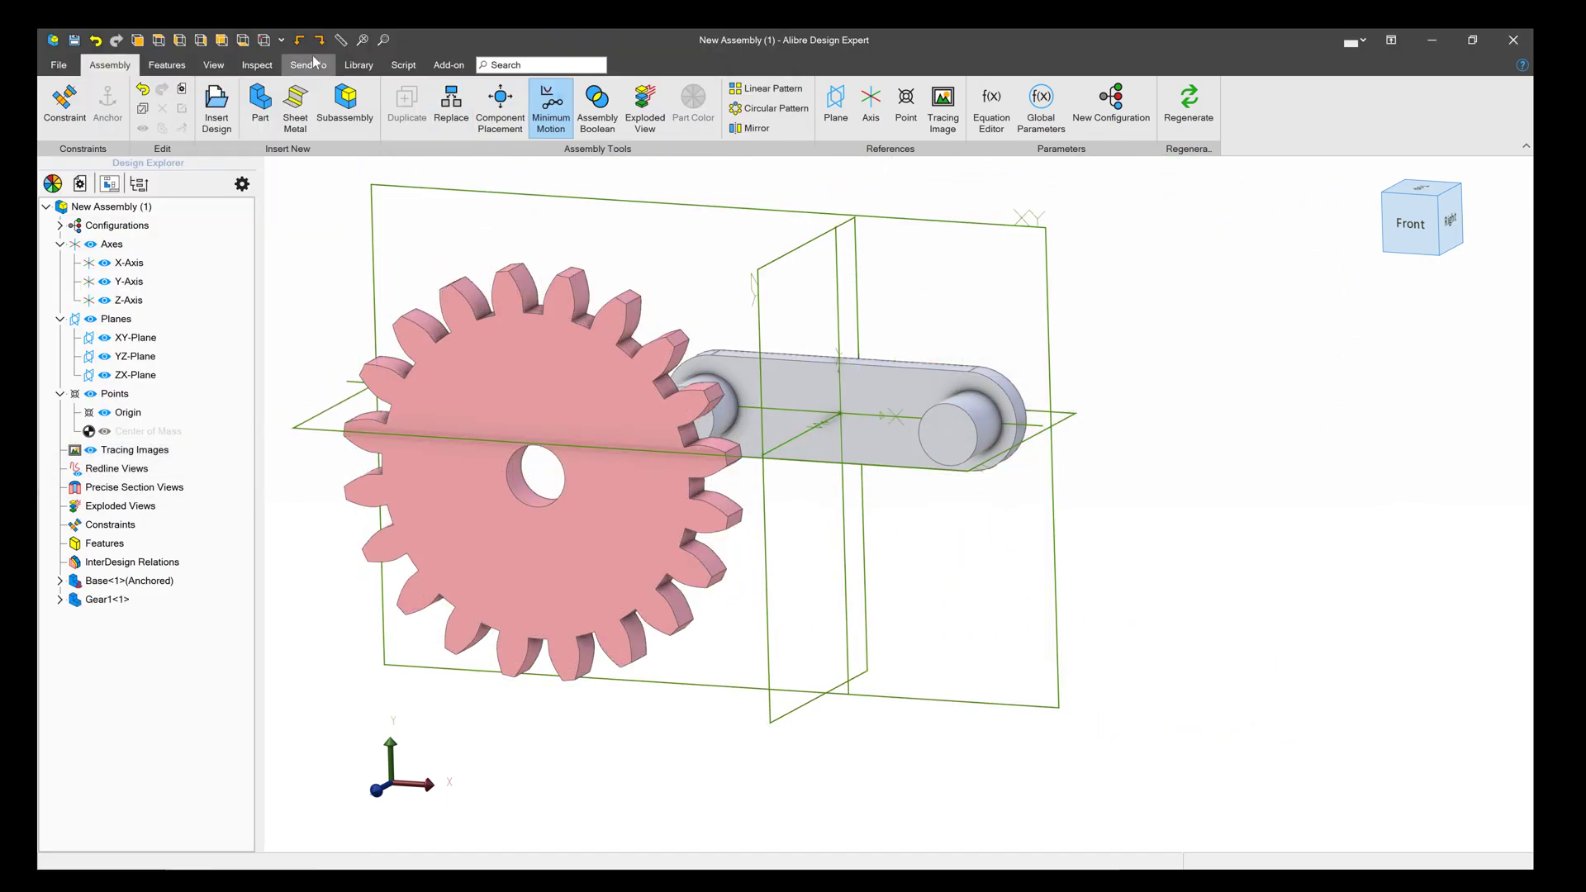
- Insert one copy of the Gear2 part below the base, beside the large gear
{"action": "left_click", "coordinate": [216, 103]}
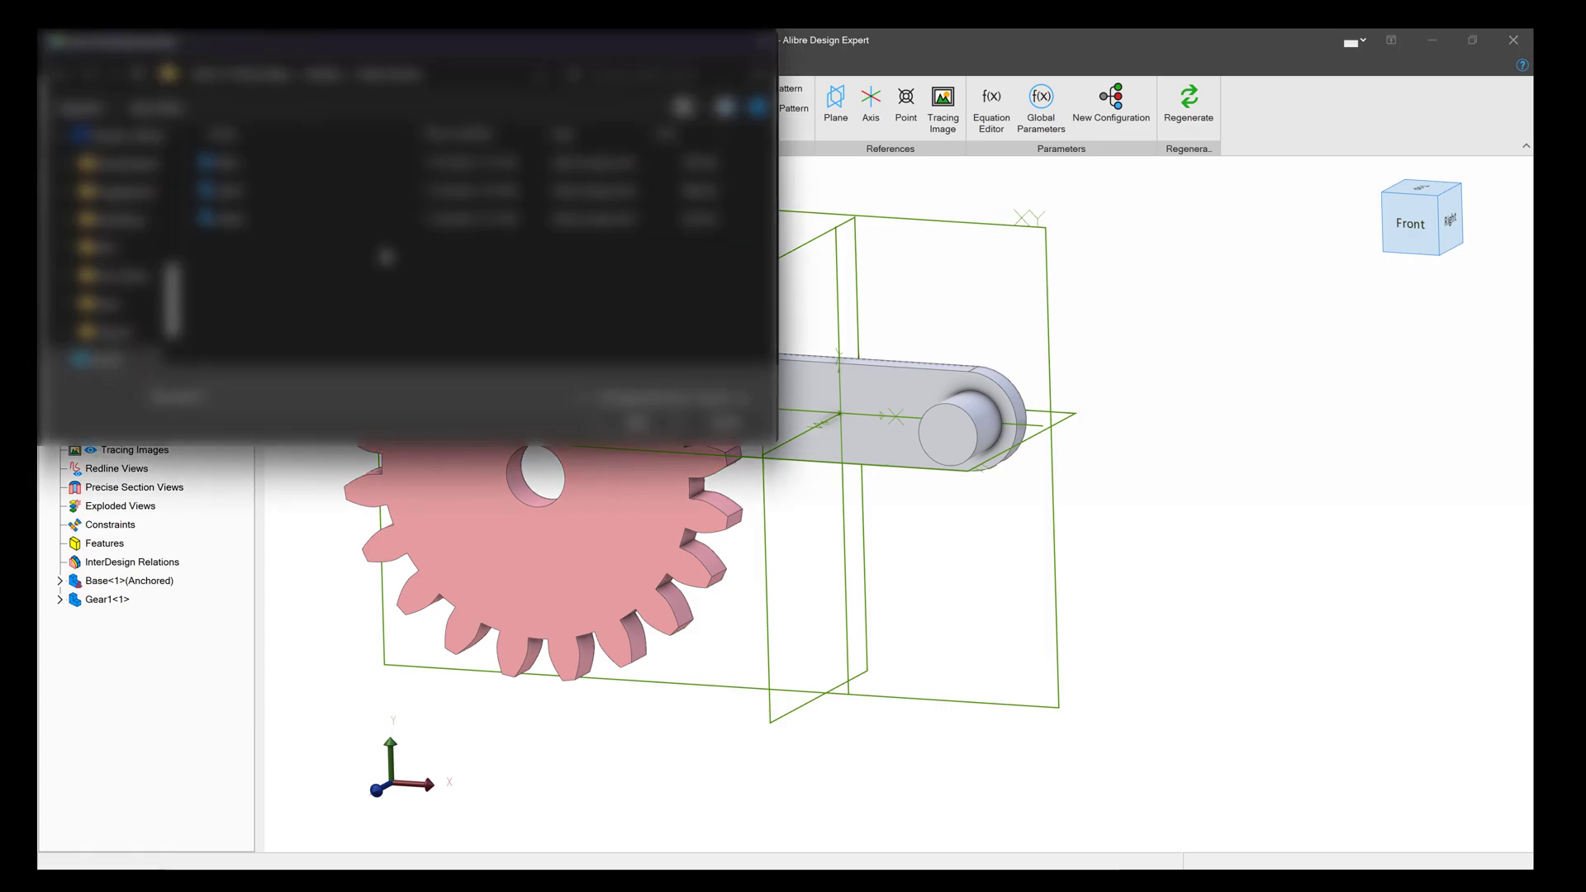
{"action": "left_click", "coordinate": [307, 228]}
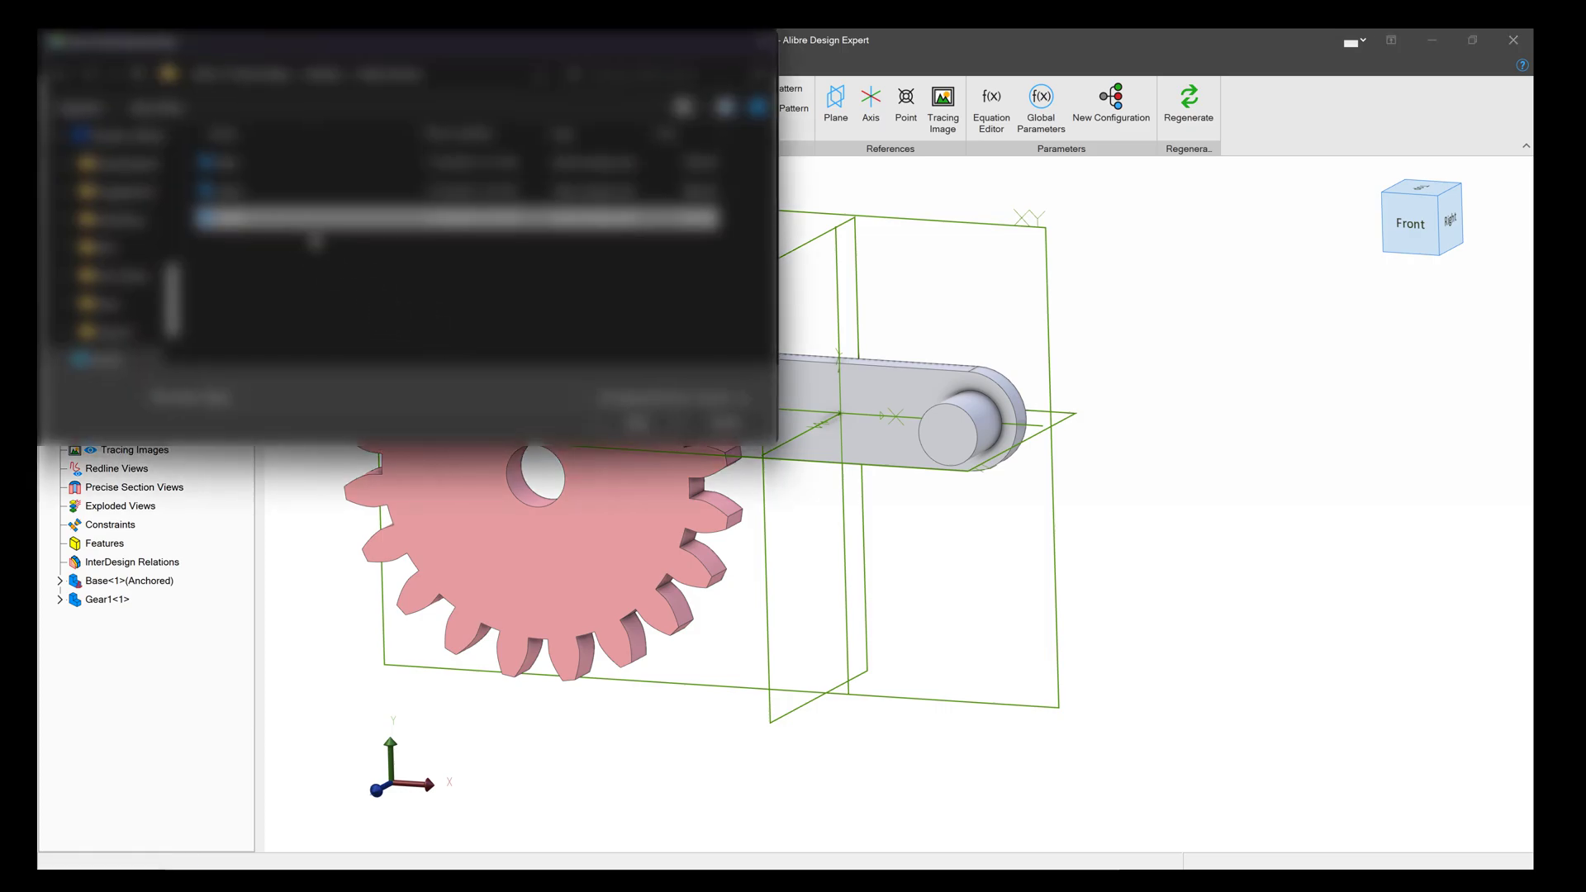
{"action": "left_click", "coordinate": [637, 423]}
{"action": "left_click", "coordinate": [854, 565]}
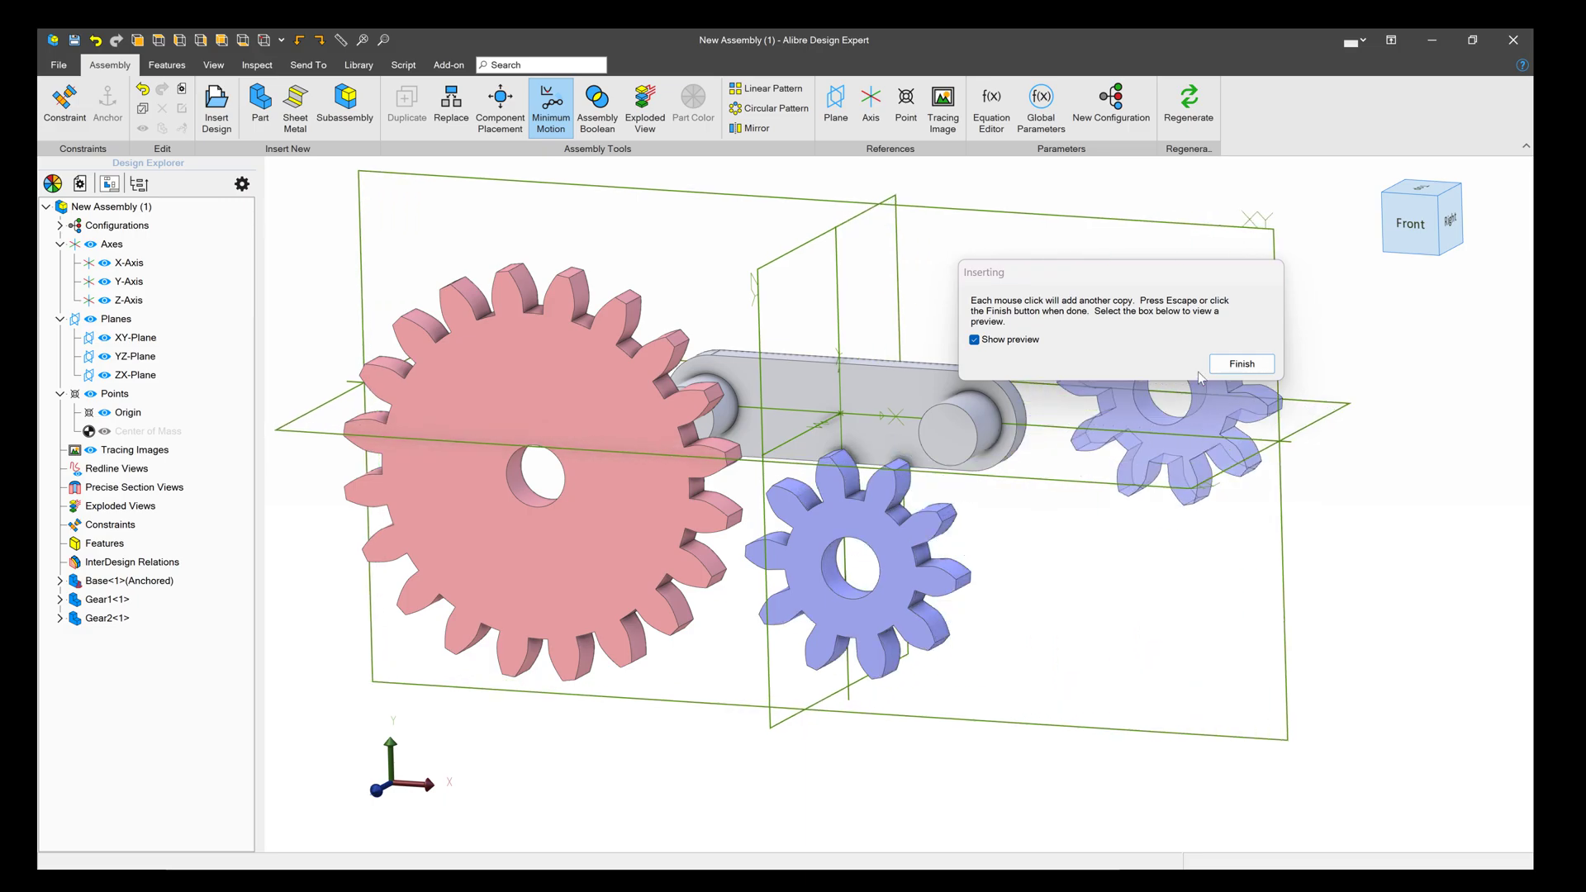
{"action": "left_click", "coordinate": [1241, 363]}
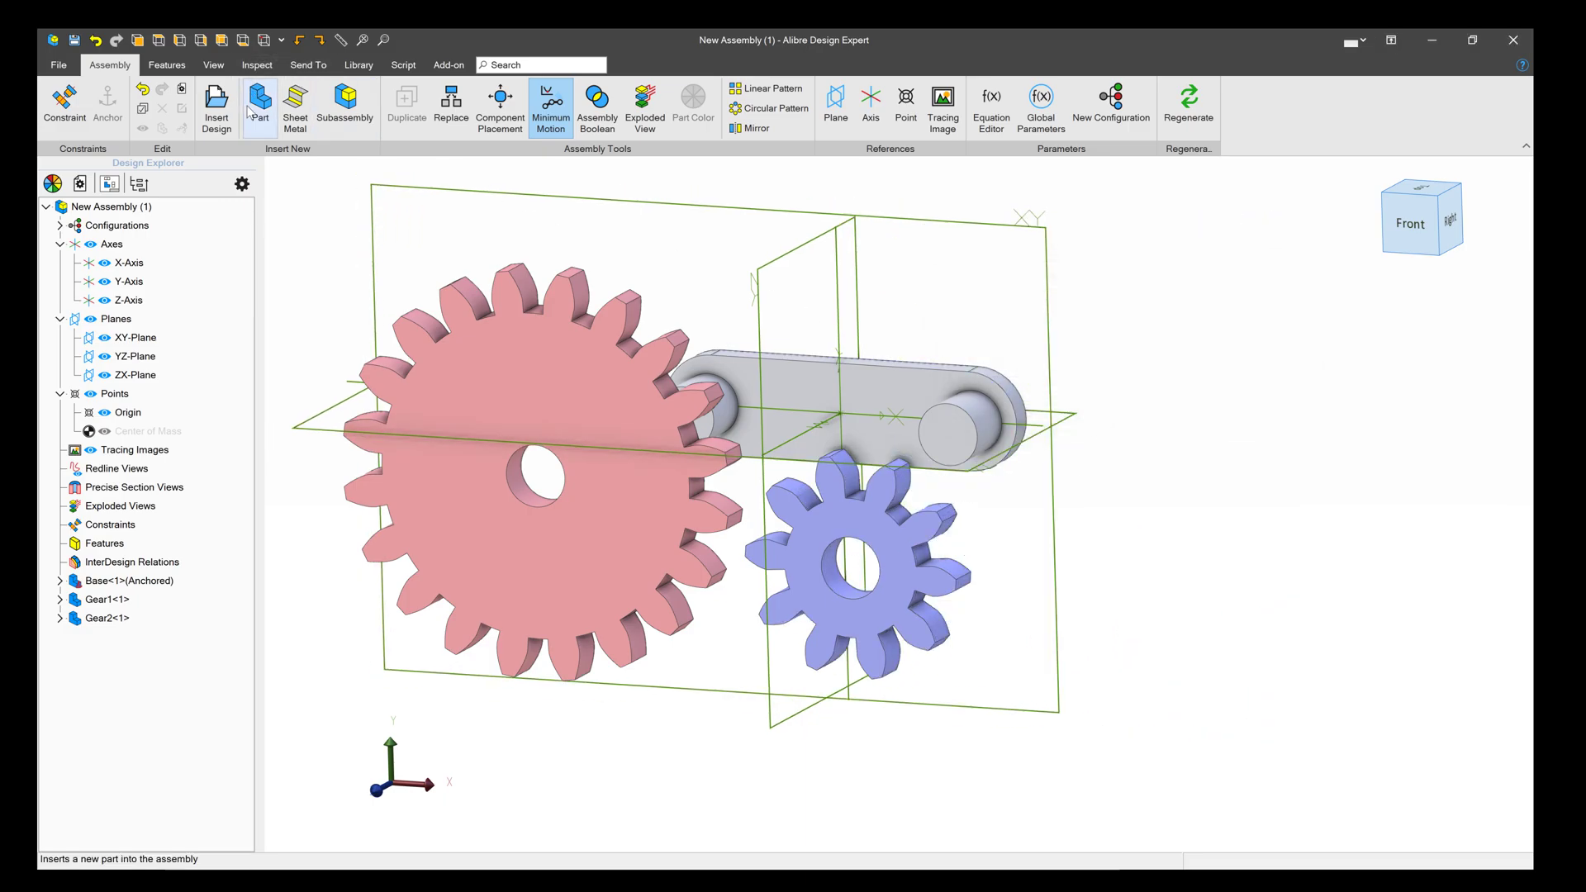
- Apply a coaxial constraint with offset 0 between the base's left pin and Gear1's centre hole
{"action": "left_click", "coordinate": [58, 99]}
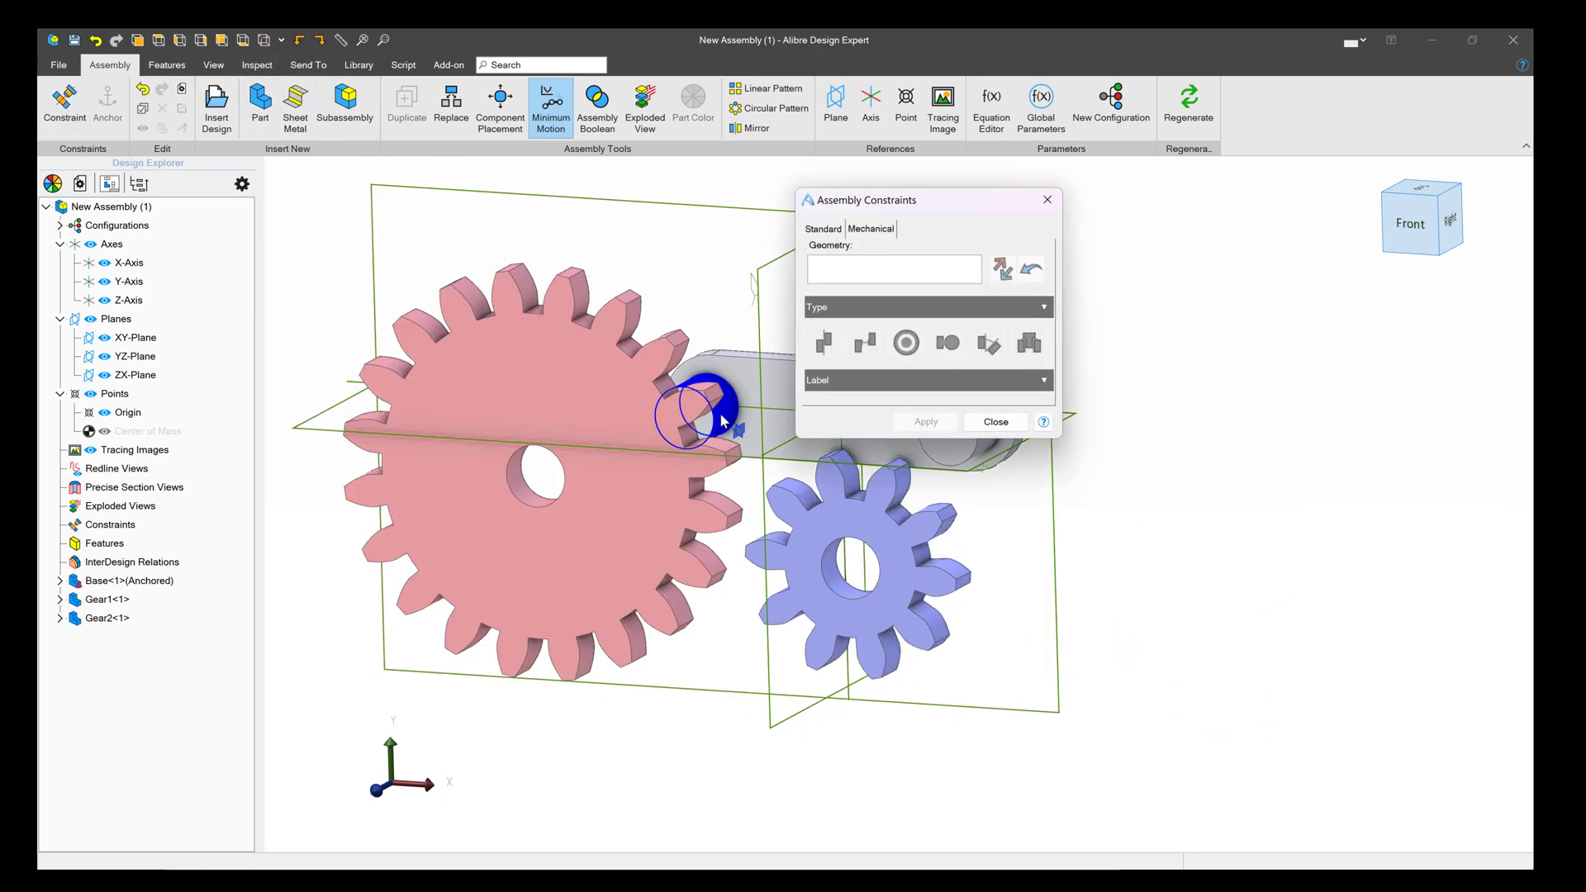
{"action": "left_click", "coordinate": [722, 421]}
{"action": "left_click", "coordinate": [518, 483]}
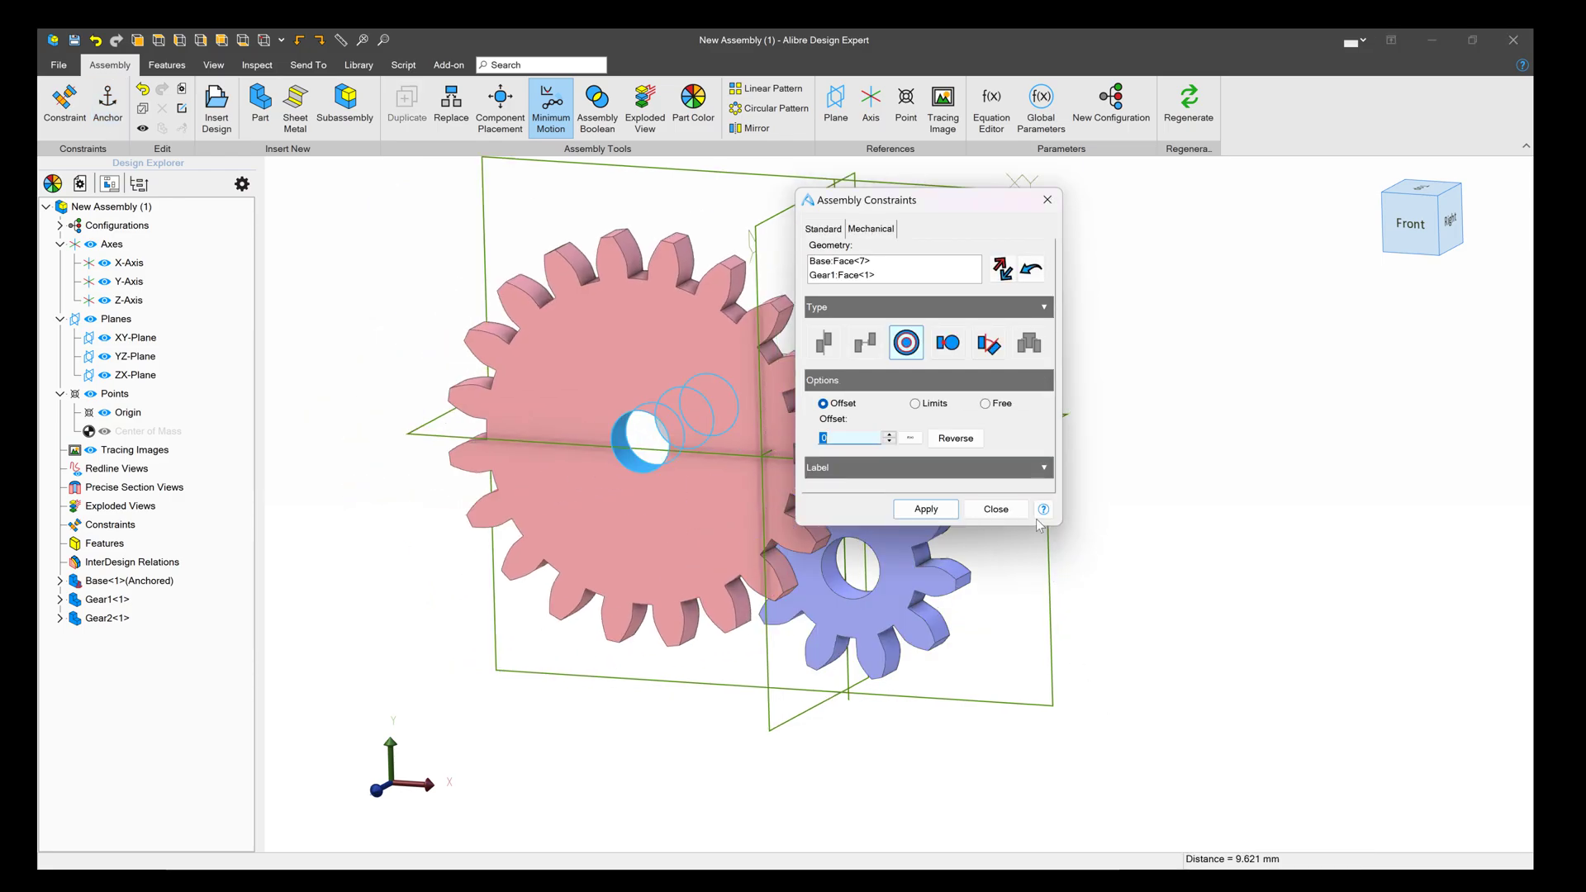
{"action": "left_click", "coordinate": [930, 512]}
- Apply a coaxial constraint between Gear2's centre hole and the base's right pin
{"action": "left_click", "coordinate": [839, 570]}
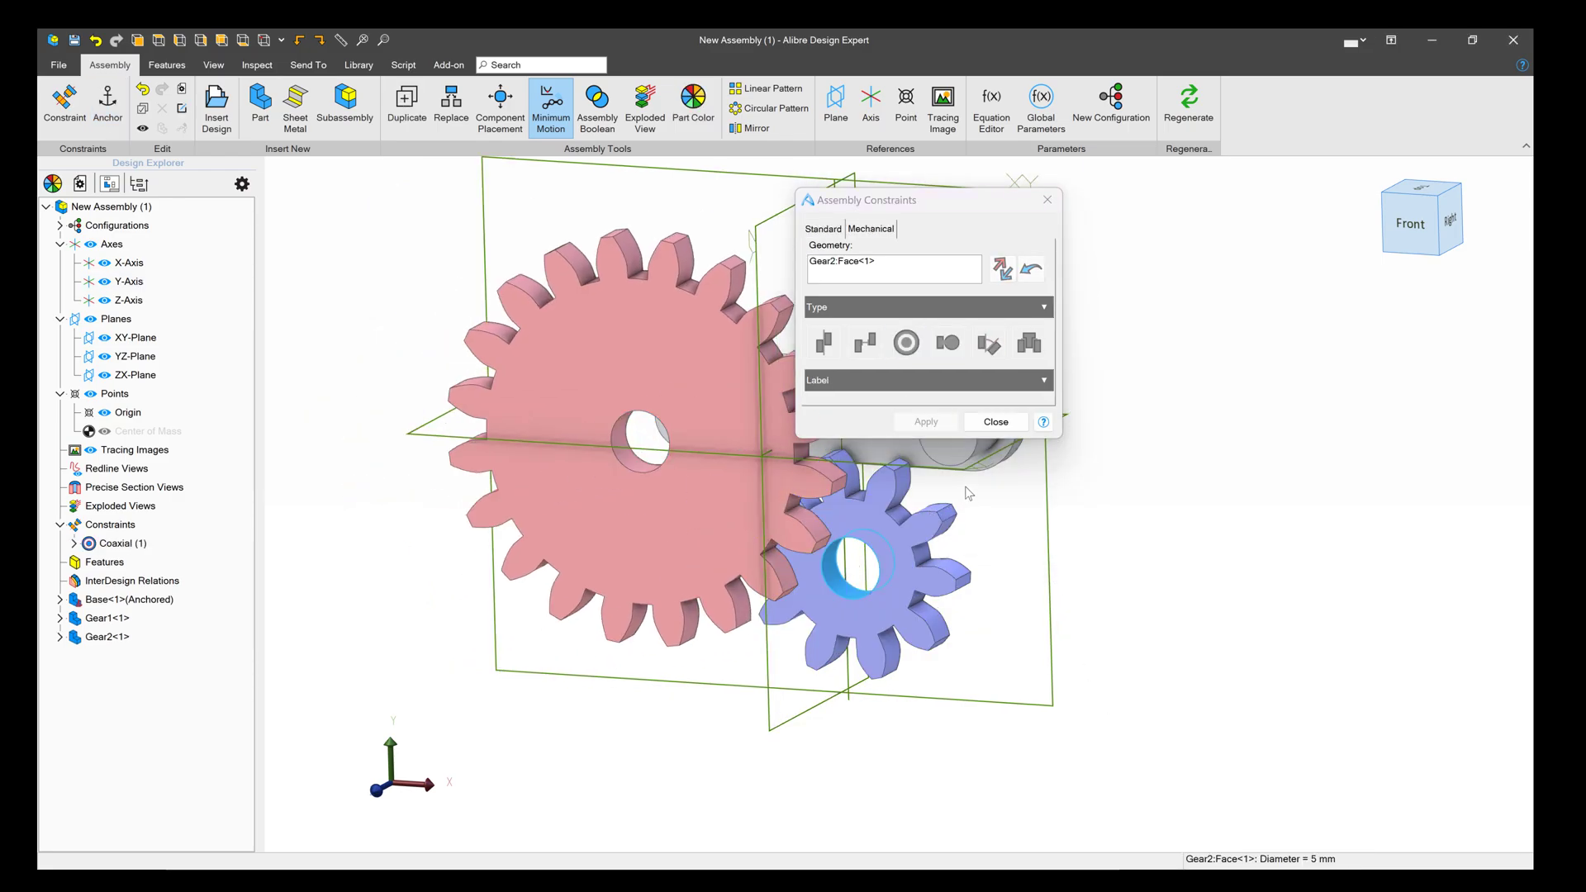
{"action": "left_click", "coordinate": [986, 452]}
{"action": "left_click", "coordinate": [939, 515]}
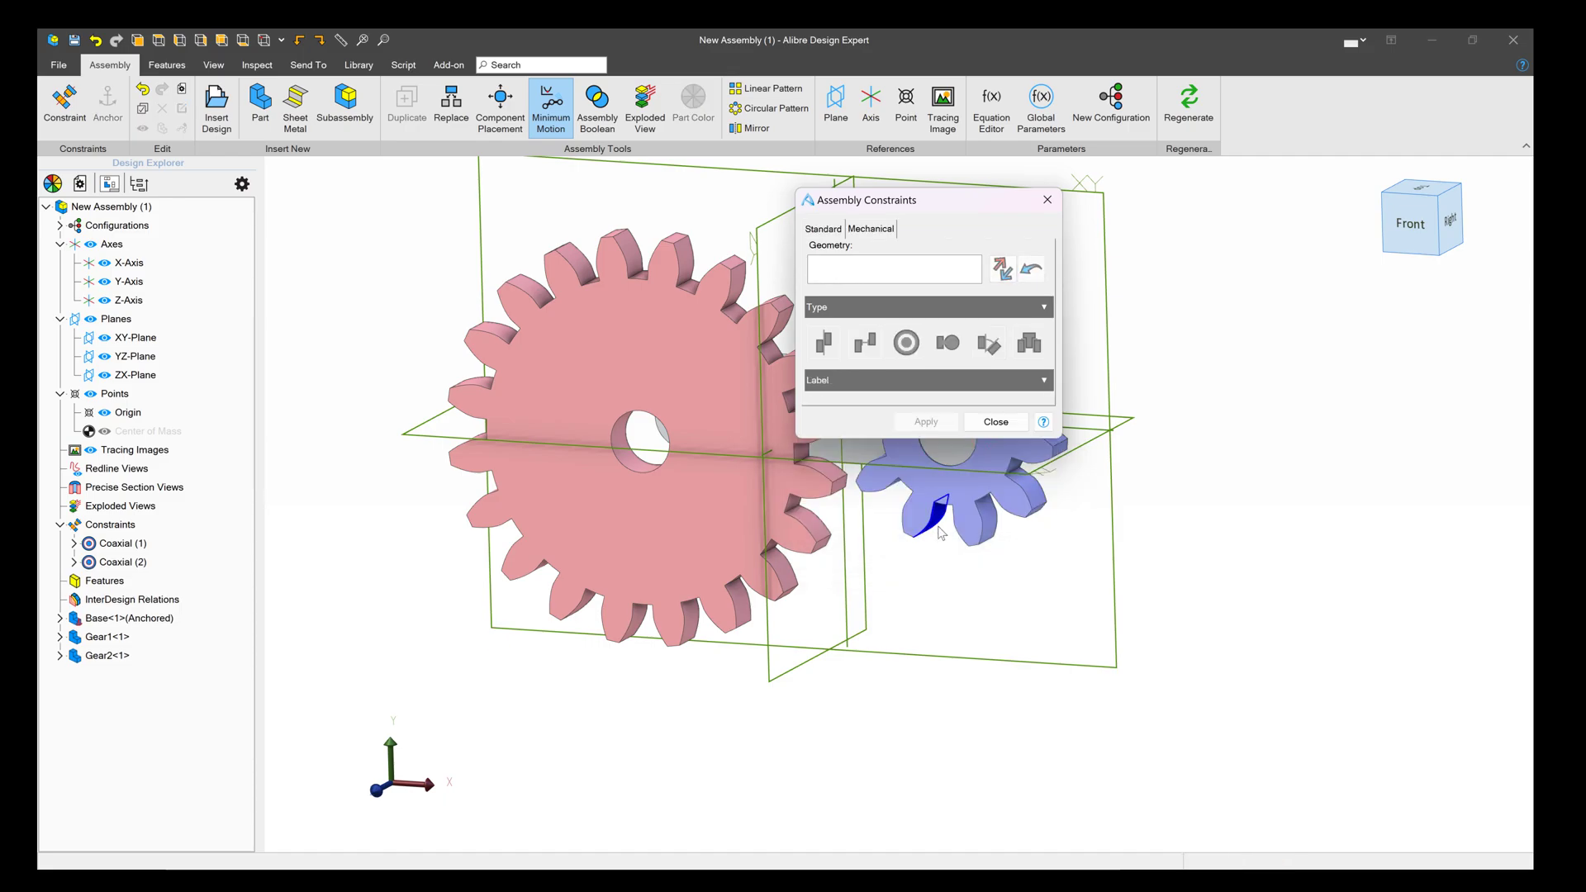
- Apply a coincident constraint between Gear2's rear face and the base plate's pin-side face
{"action": "middle_click_drag", "start_coordinate": [934, 519], "coordinate": [813, 569]}
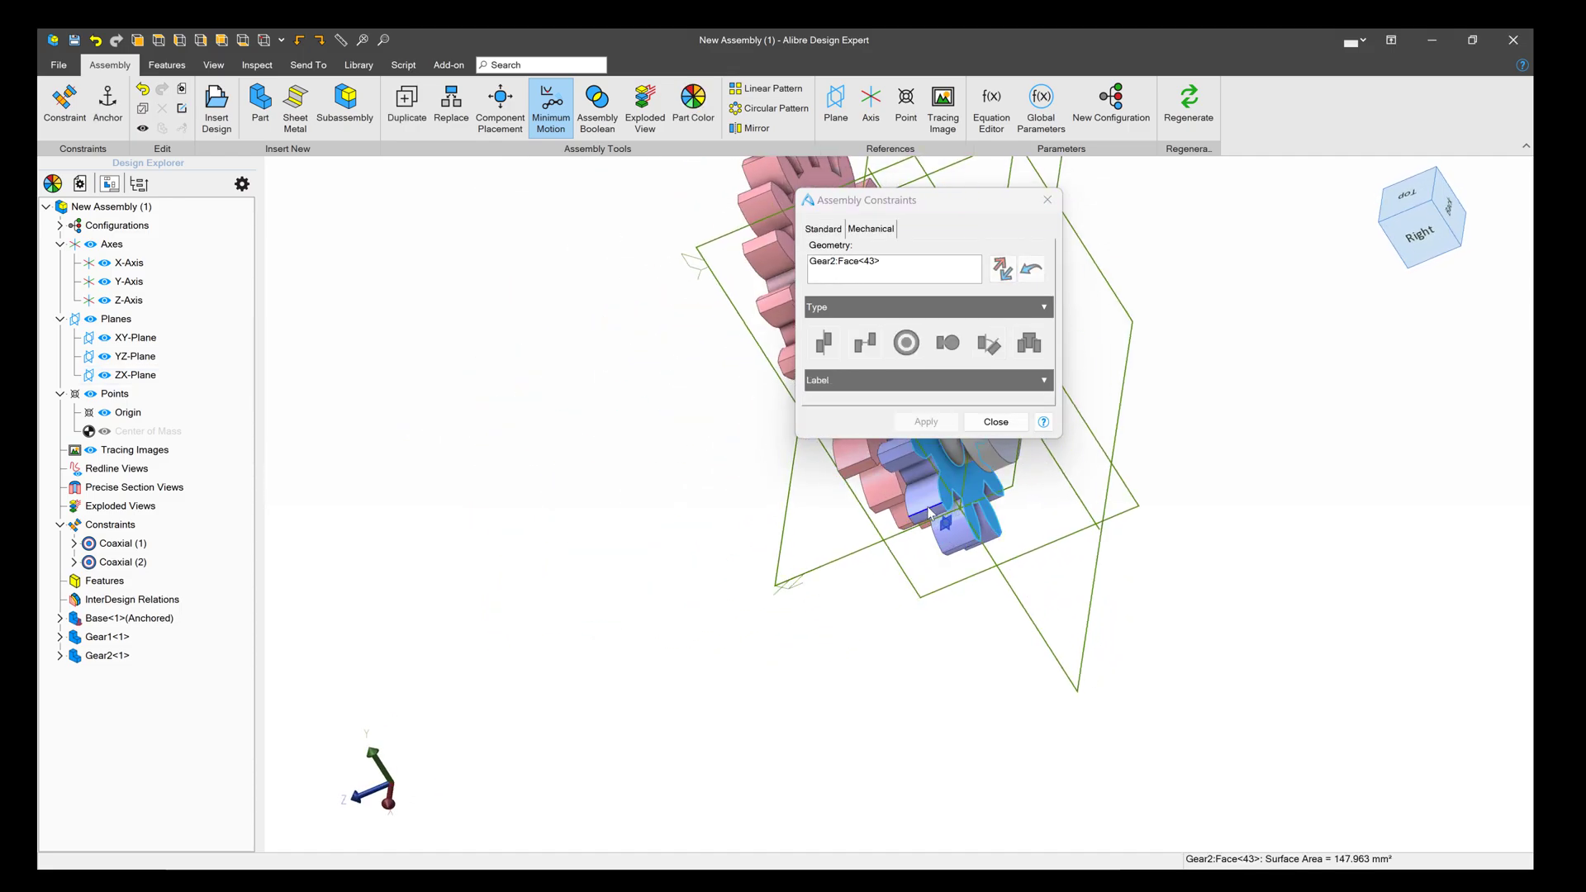
{"action": "middle_click_drag", "start_coordinate": [929, 513], "coordinate": [699, 345]}
{"action": "left_click", "coordinate": [758, 467]}
{"action": "left_click", "coordinate": [651, 290]}
{"action": "middle_click_drag", "start_coordinate": [651, 290], "coordinate": [696, 386]}
{"action": "left_click", "coordinate": [934, 424]}
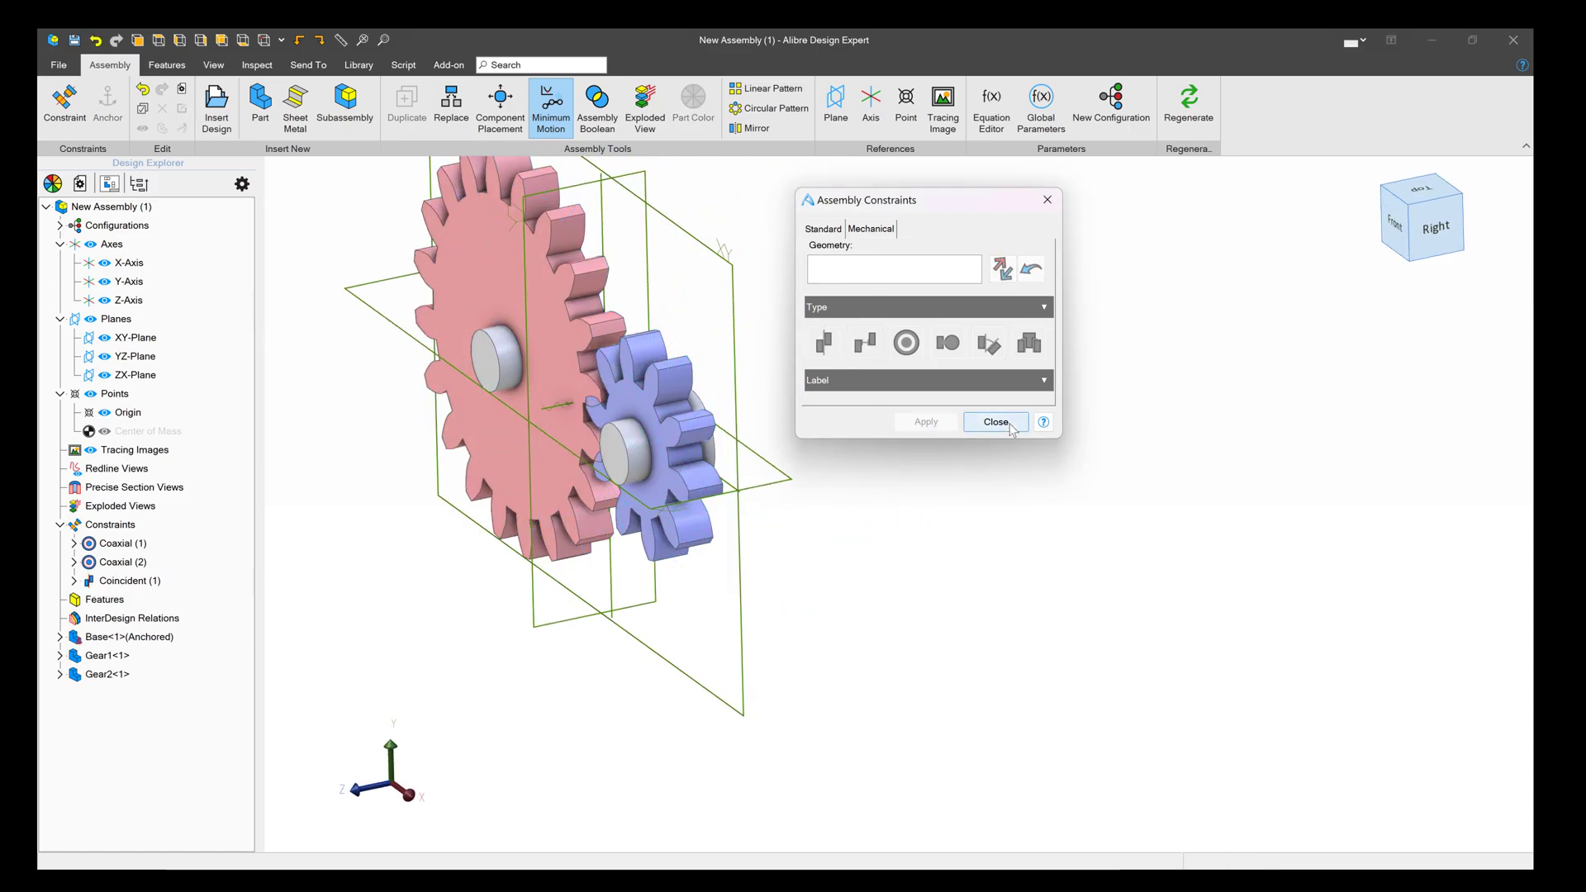
- Turn Gear2 on its pin to bring its teeth between those of Gear1
{"action": "scroll", "coordinate": [873, 484], "scroll_direction": "down", "scroll_amount": 3}
{"action": "middle_click_drag", "start_coordinate": [874, 484], "coordinate": [929, 463]}
{"action": "scroll", "coordinate": [695, 495], "scroll_direction": "up", "scroll_amount": 3}
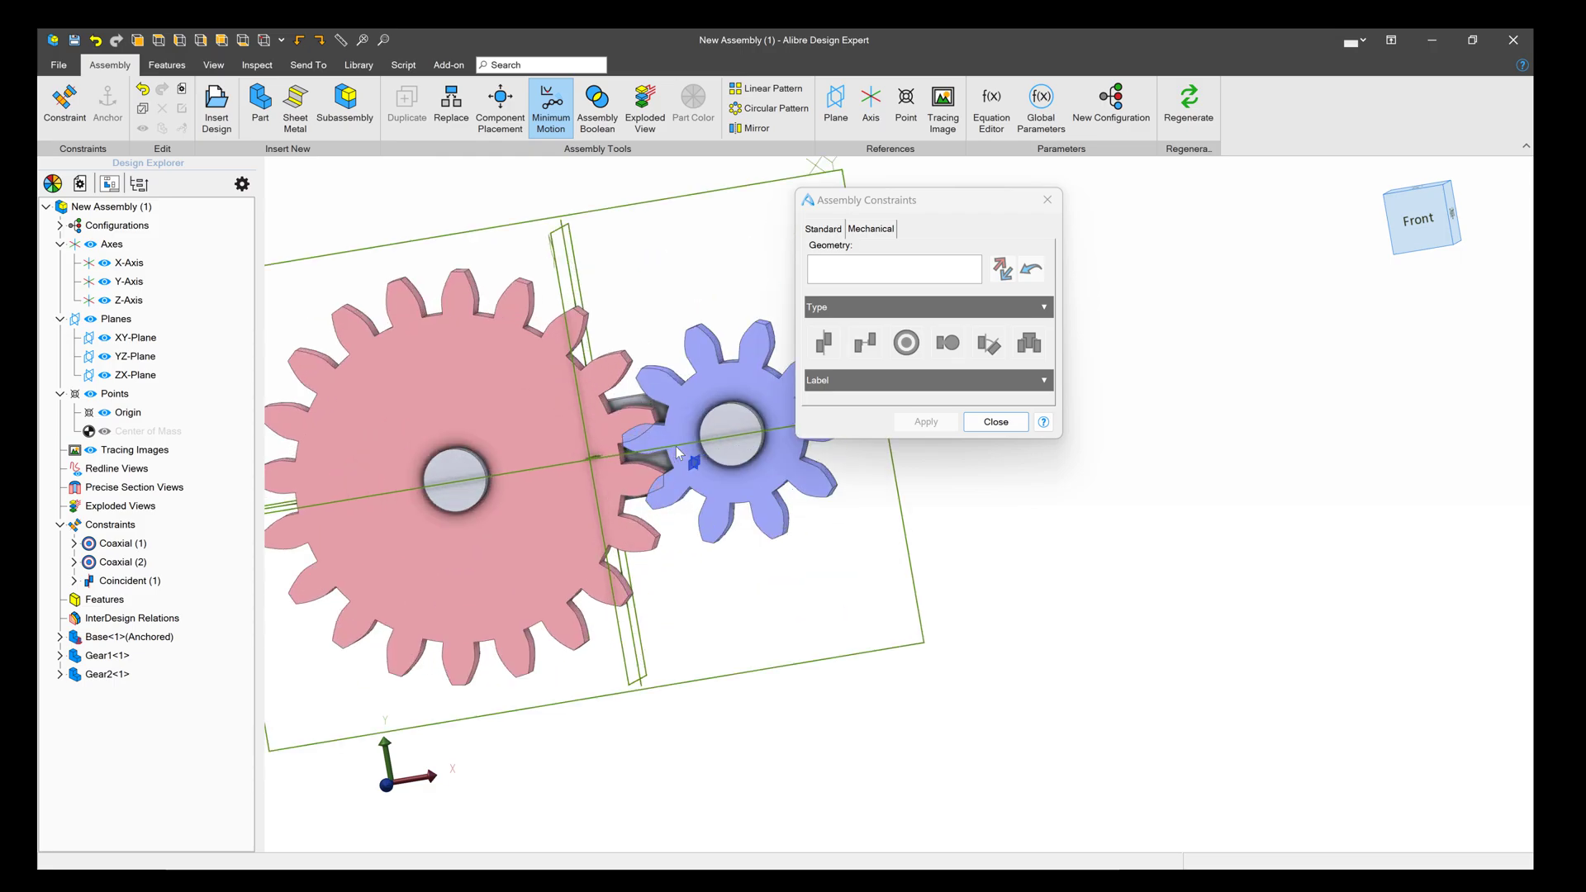
{"action": "scroll", "coordinate": [649, 432], "scroll_direction": "up", "scroll_amount": 3}
{"action": "left_click_drag", "start_coordinate": [650, 430], "coordinate": [602, 424]}
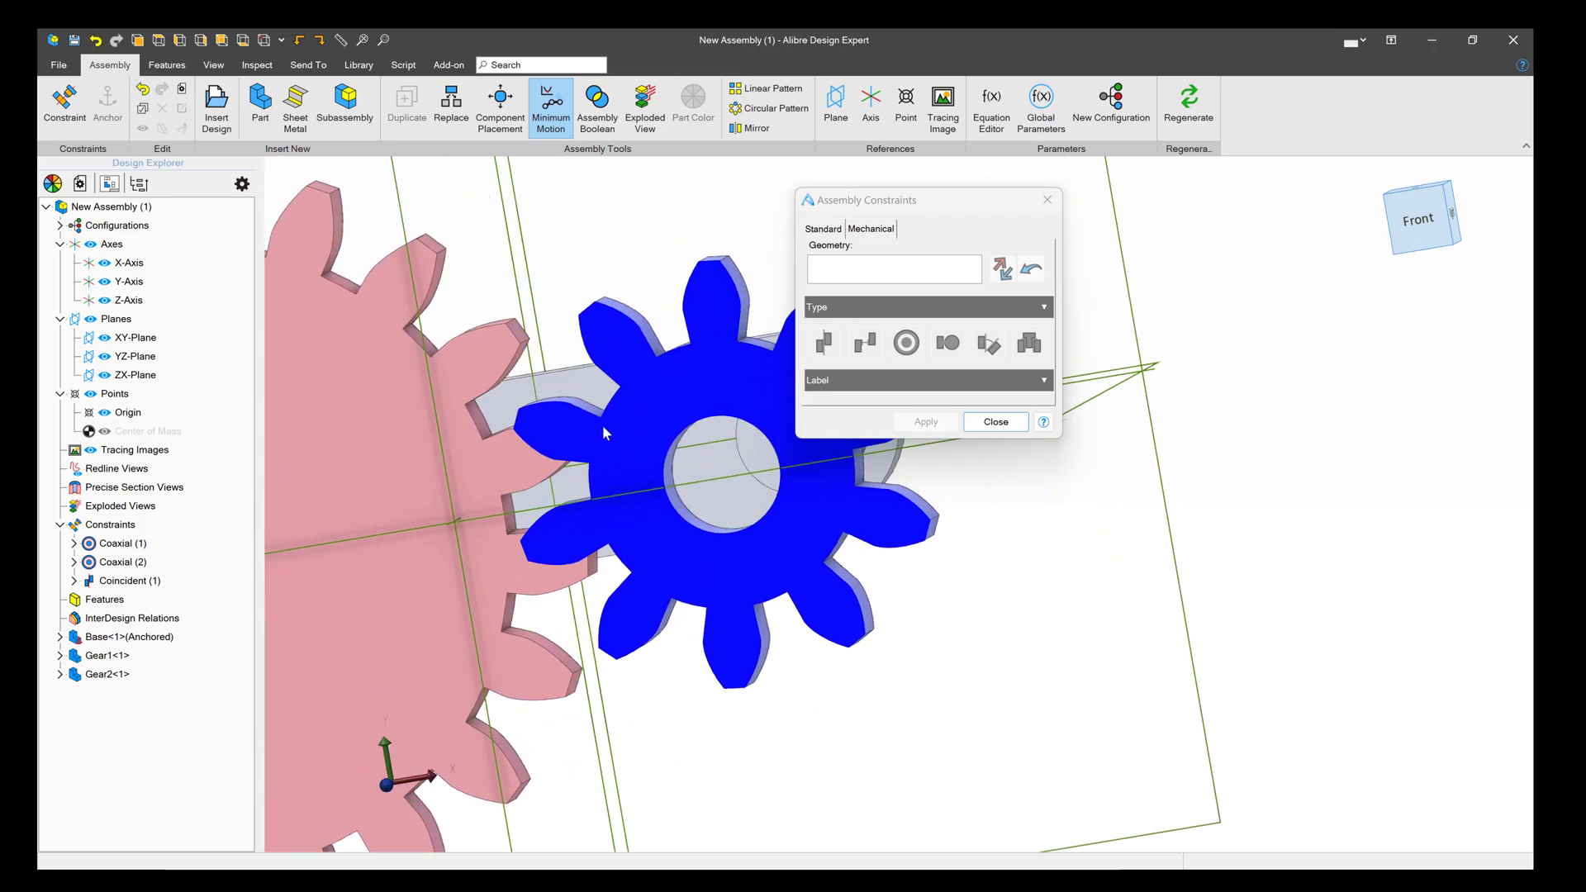
- Apply a coincident constraint between Gear1's rear face and the base plate's pin-side face
{"action": "middle_click_drag", "start_coordinate": [603, 426], "coordinate": [666, 415]}
{"action": "left_click", "coordinate": [637, 392]}
{"action": "left_click", "coordinate": [1125, 371]}
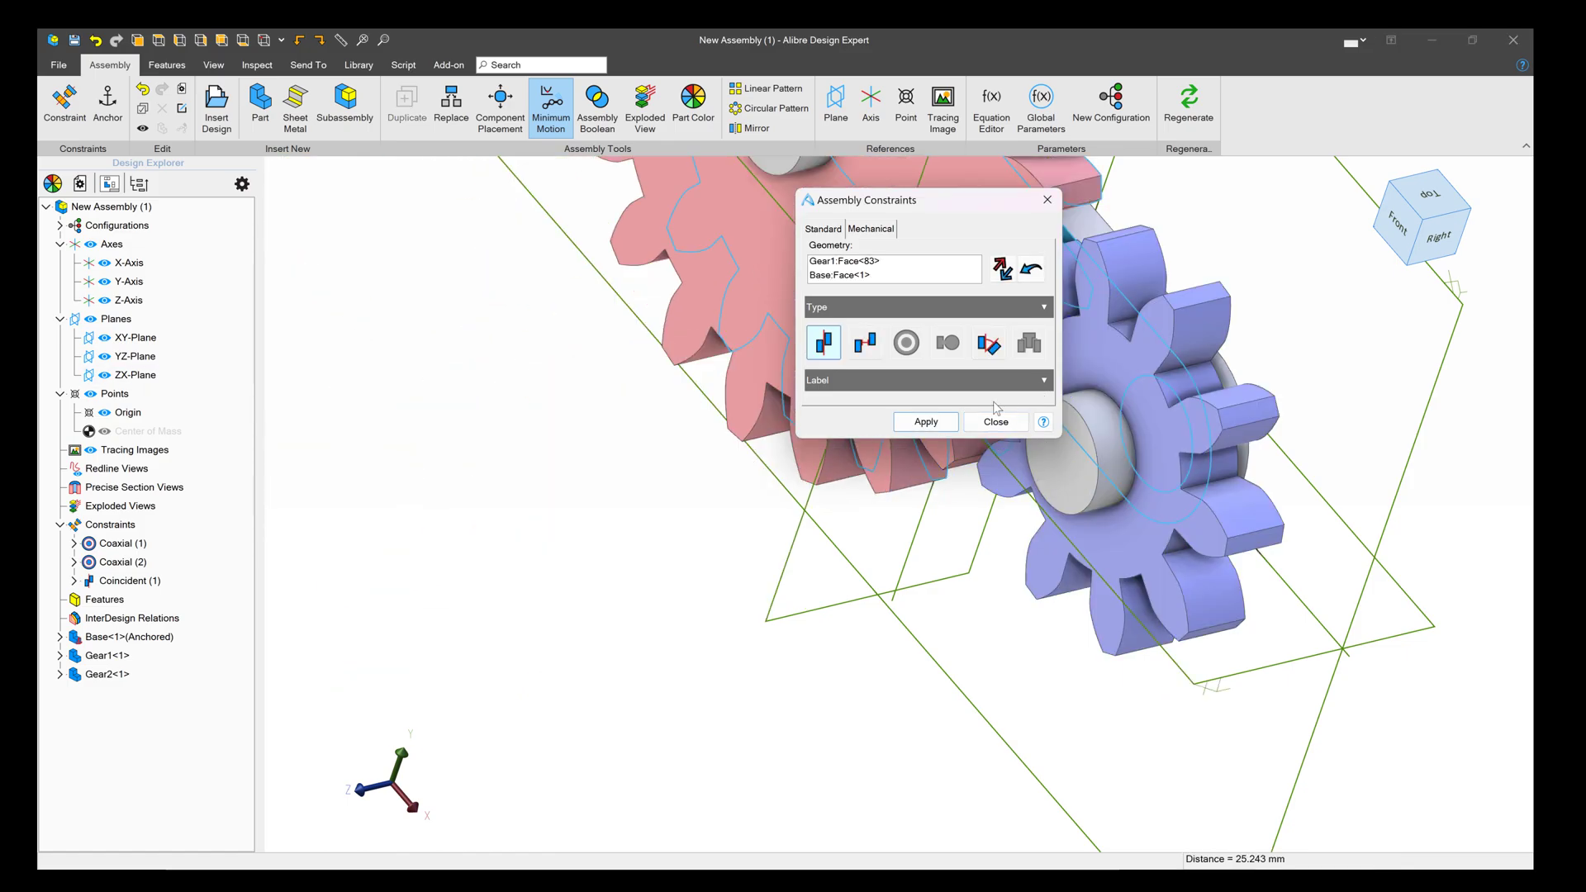
{"action": "left_click", "coordinate": [925, 422]}
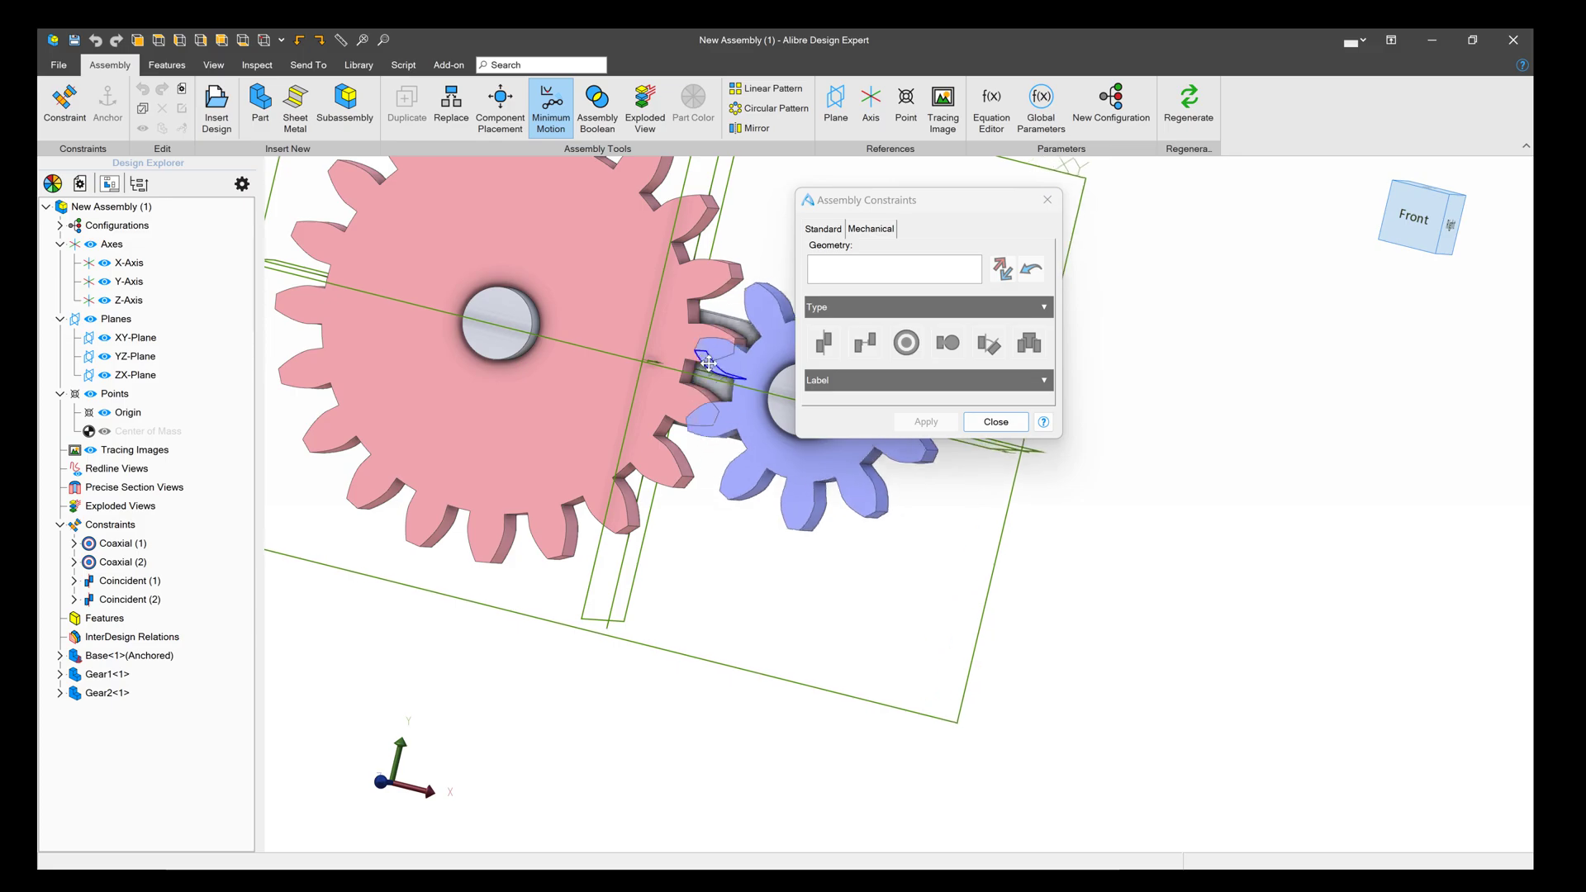
- Rotate Gear2 slightly until its teeth fit into Gear1's tooth gaps without overlapping
{"action": "left_click_drag", "start_coordinate": [698, 408], "coordinate": [708, 392]}
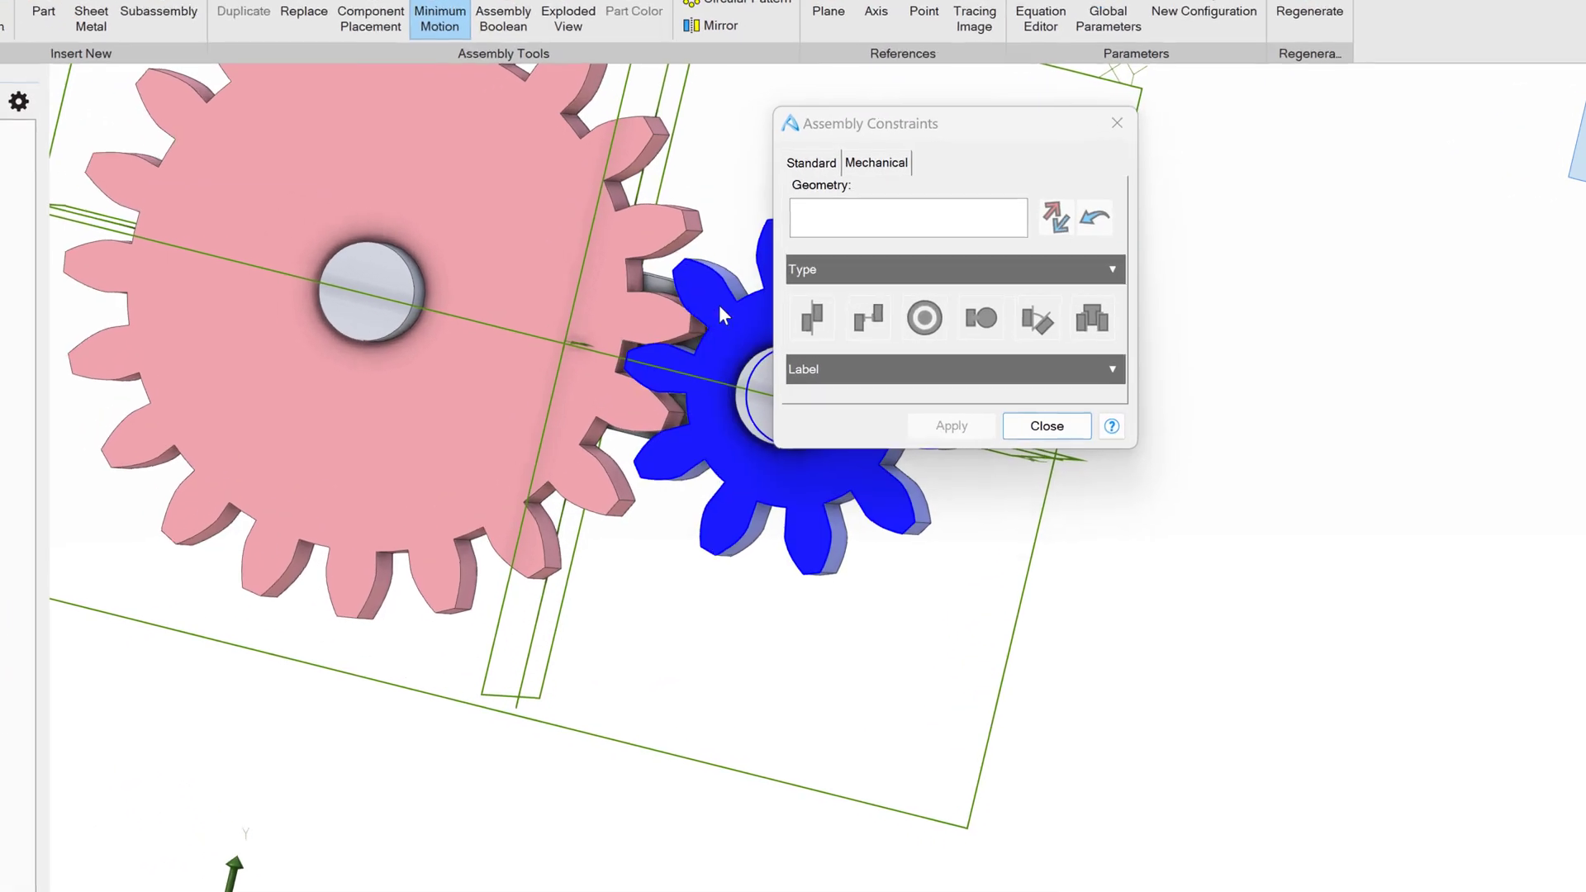
{"action": "scroll", "coordinate": [675, 393], "scroll_direction": "up", "scroll_amount": 3}
{"action": "scroll", "coordinate": [577, 385], "scroll_direction": "up", "scroll_amount": 3}
{"action": "scroll", "coordinate": [624, 340], "scroll_direction": "down", "scroll_amount": 6}
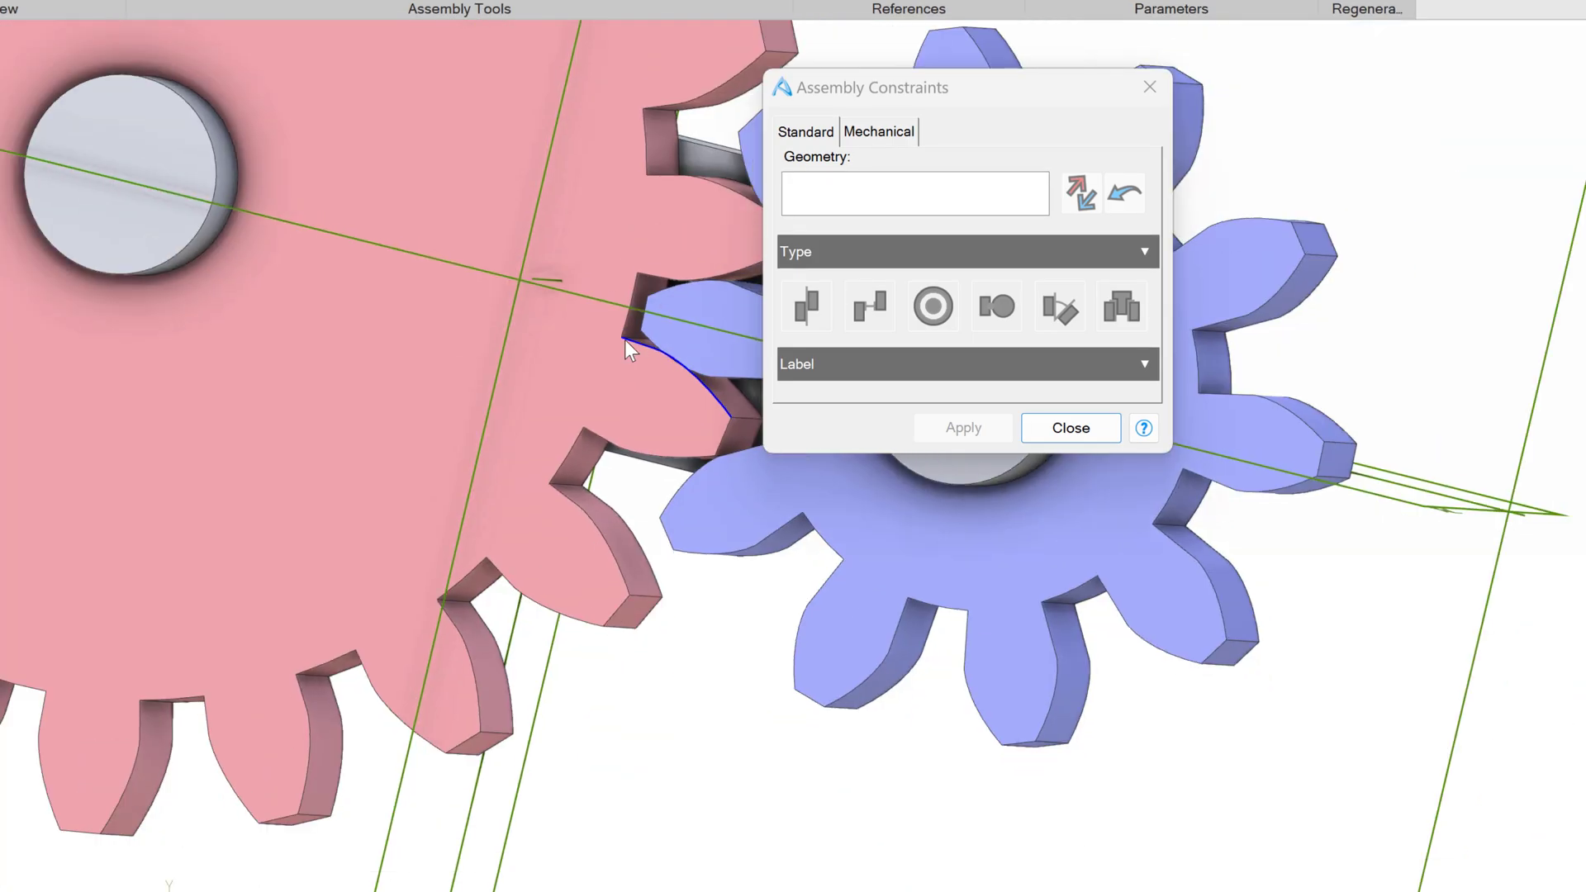
{"action": "scroll", "coordinate": [702, 318], "scroll_direction": "up", "scroll_amount": 3}
- Select a tooth-gap root face on Gear1 and one on Gear2 as the geometry for a mechanical gear constraint
{"action": "left_click", "coordinate": [881, 131]}
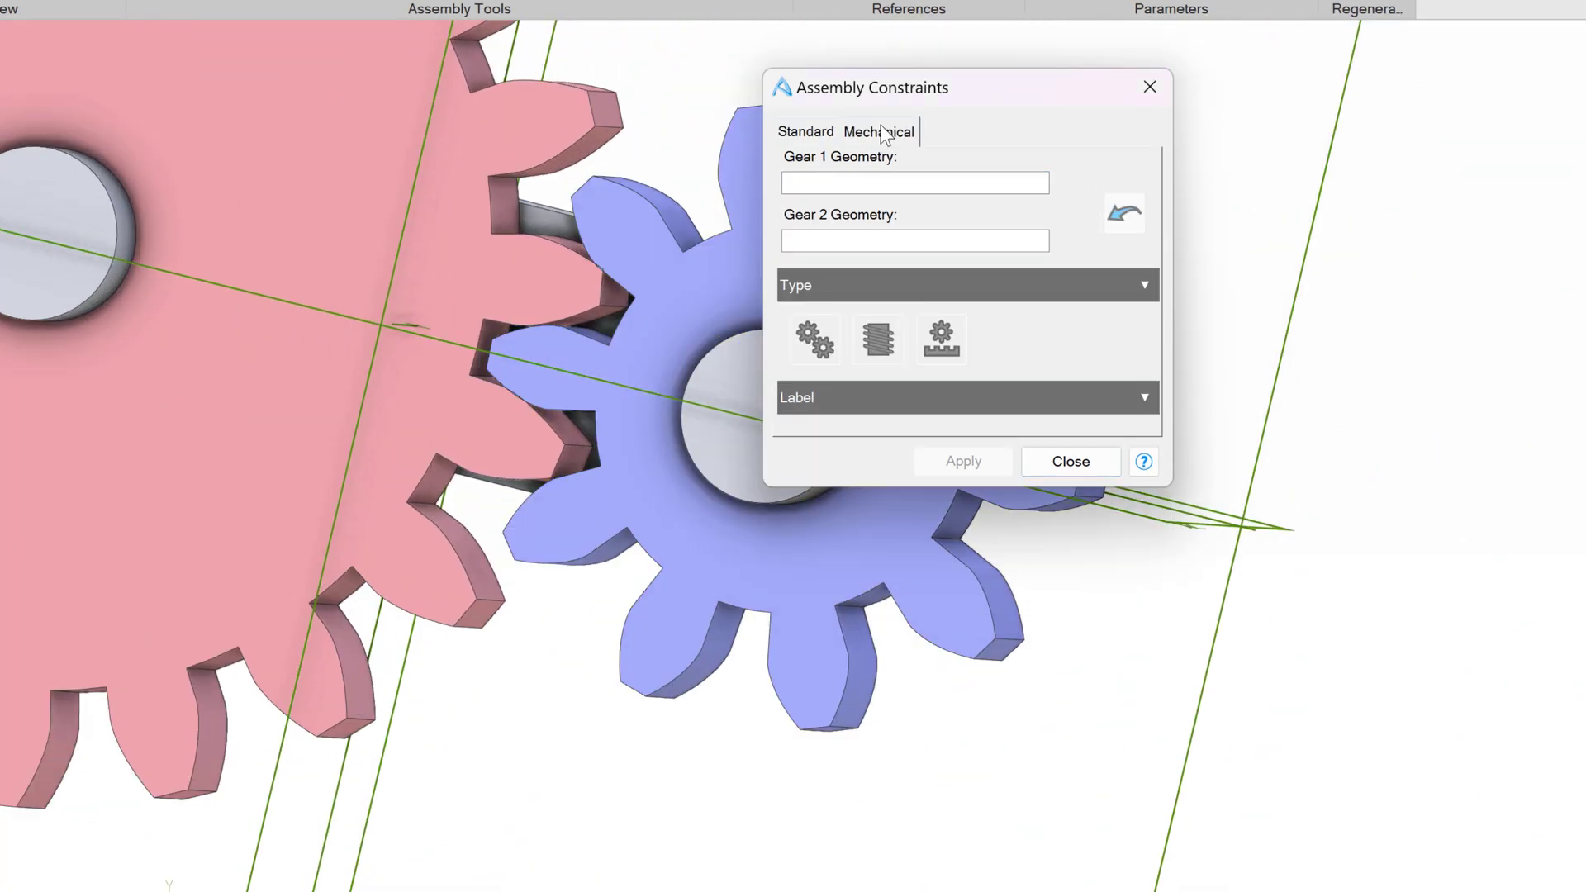
{"action": "left_click", "coordinate": [861, 185]}
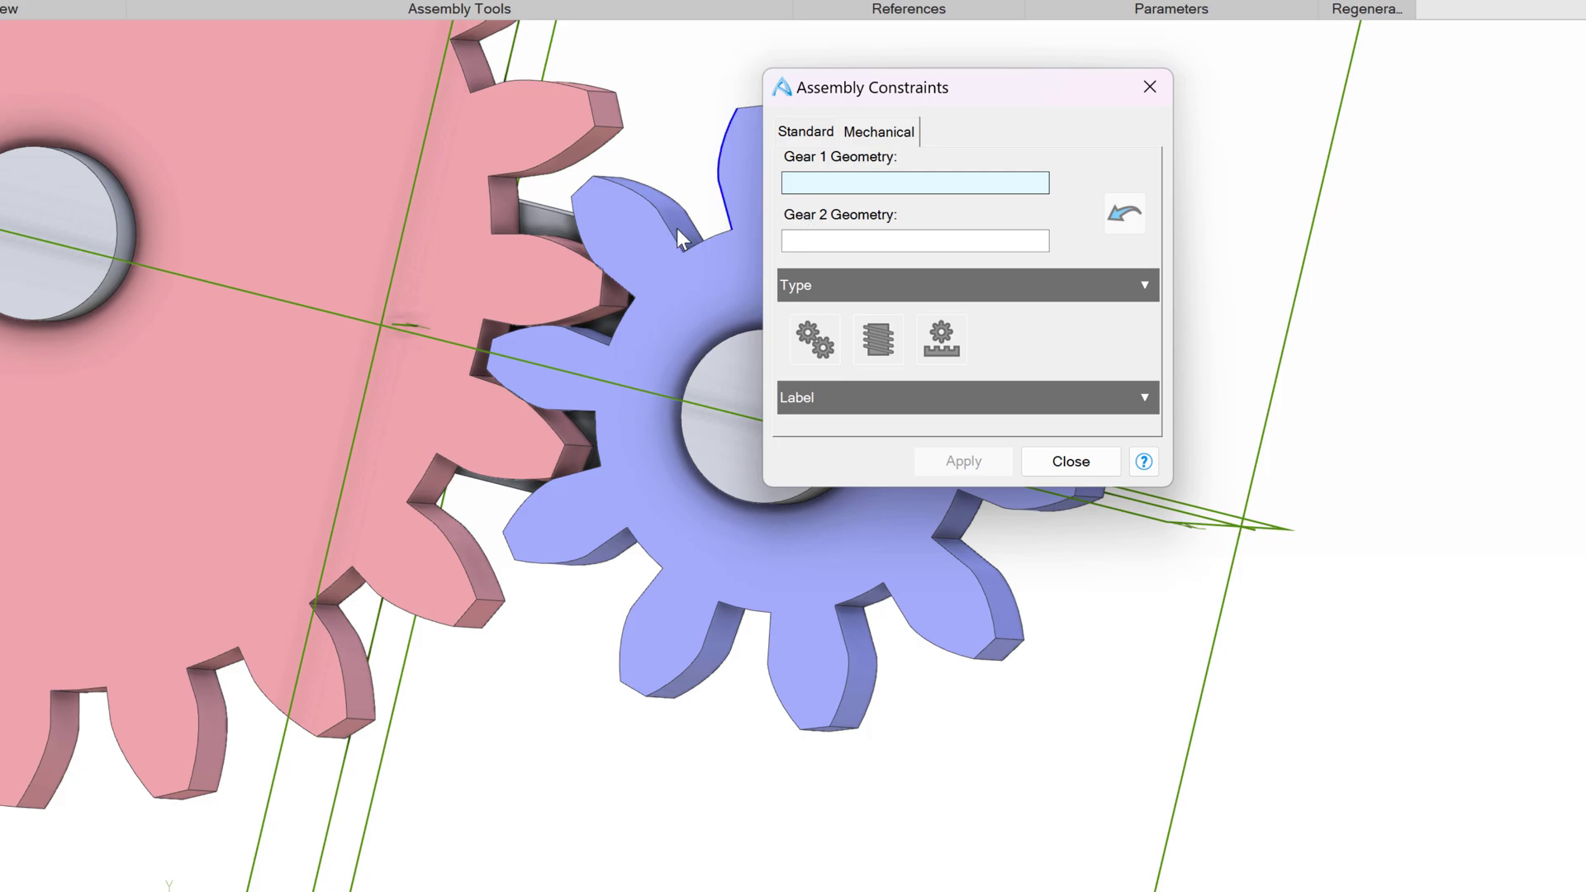
{"action": "mouse_move", "coordinate": [628, 153]}
{"action": "middle_mouse_down"}
{"action": "mouse_move", "coordinate": [661, 156]}
{"action": "mouse_move", "coordinate": [642, 153]}
{"action": "middle_mouse_up"}
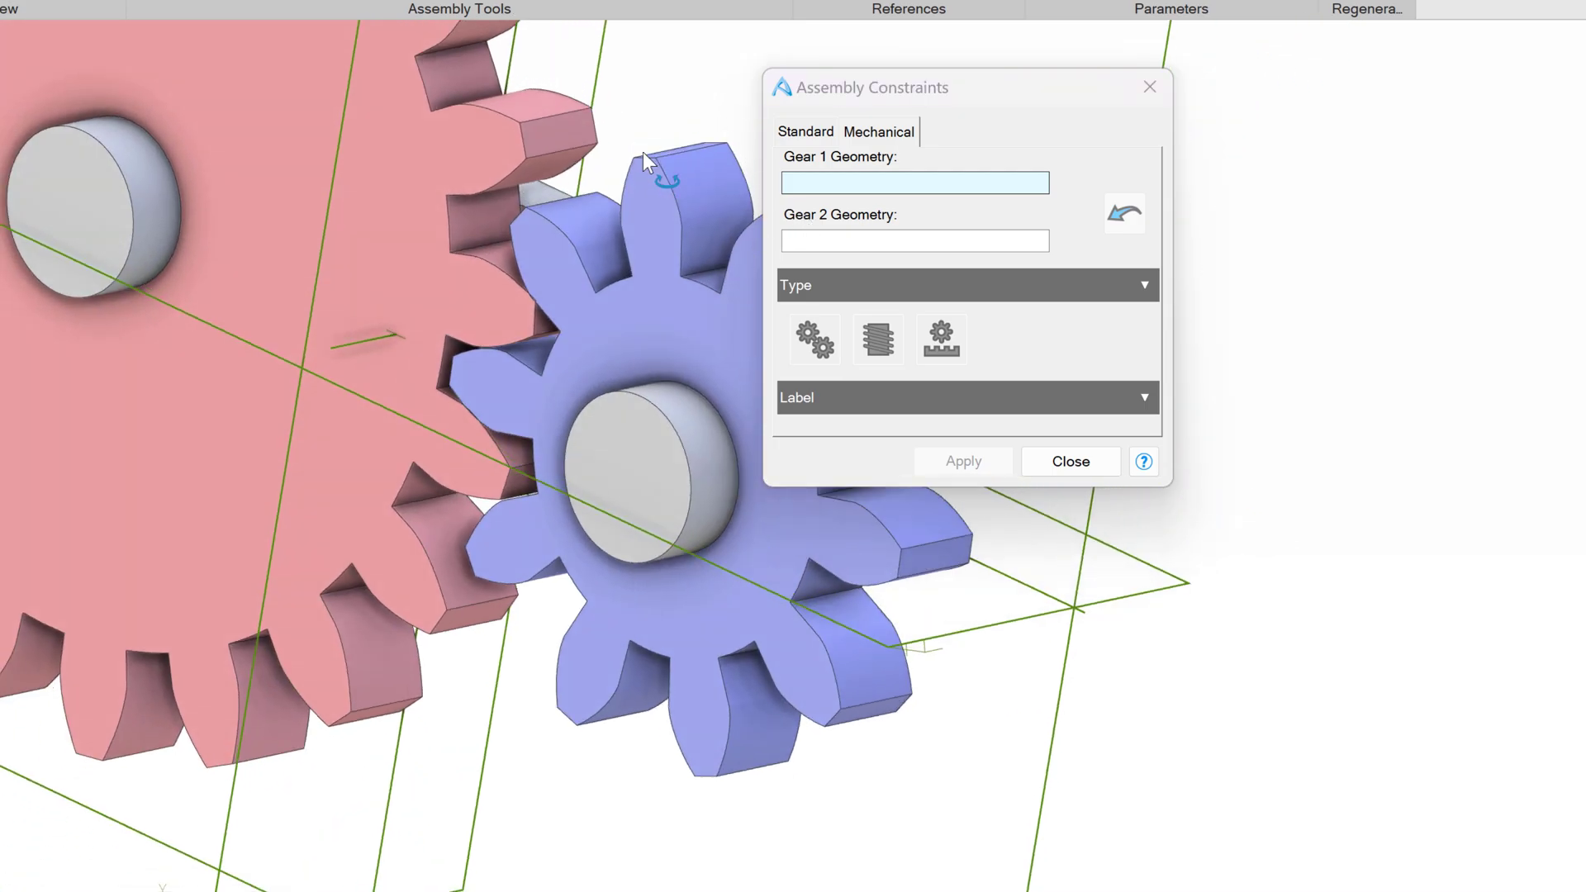
{"action": "left_click", "coordinate": [454, 80]}
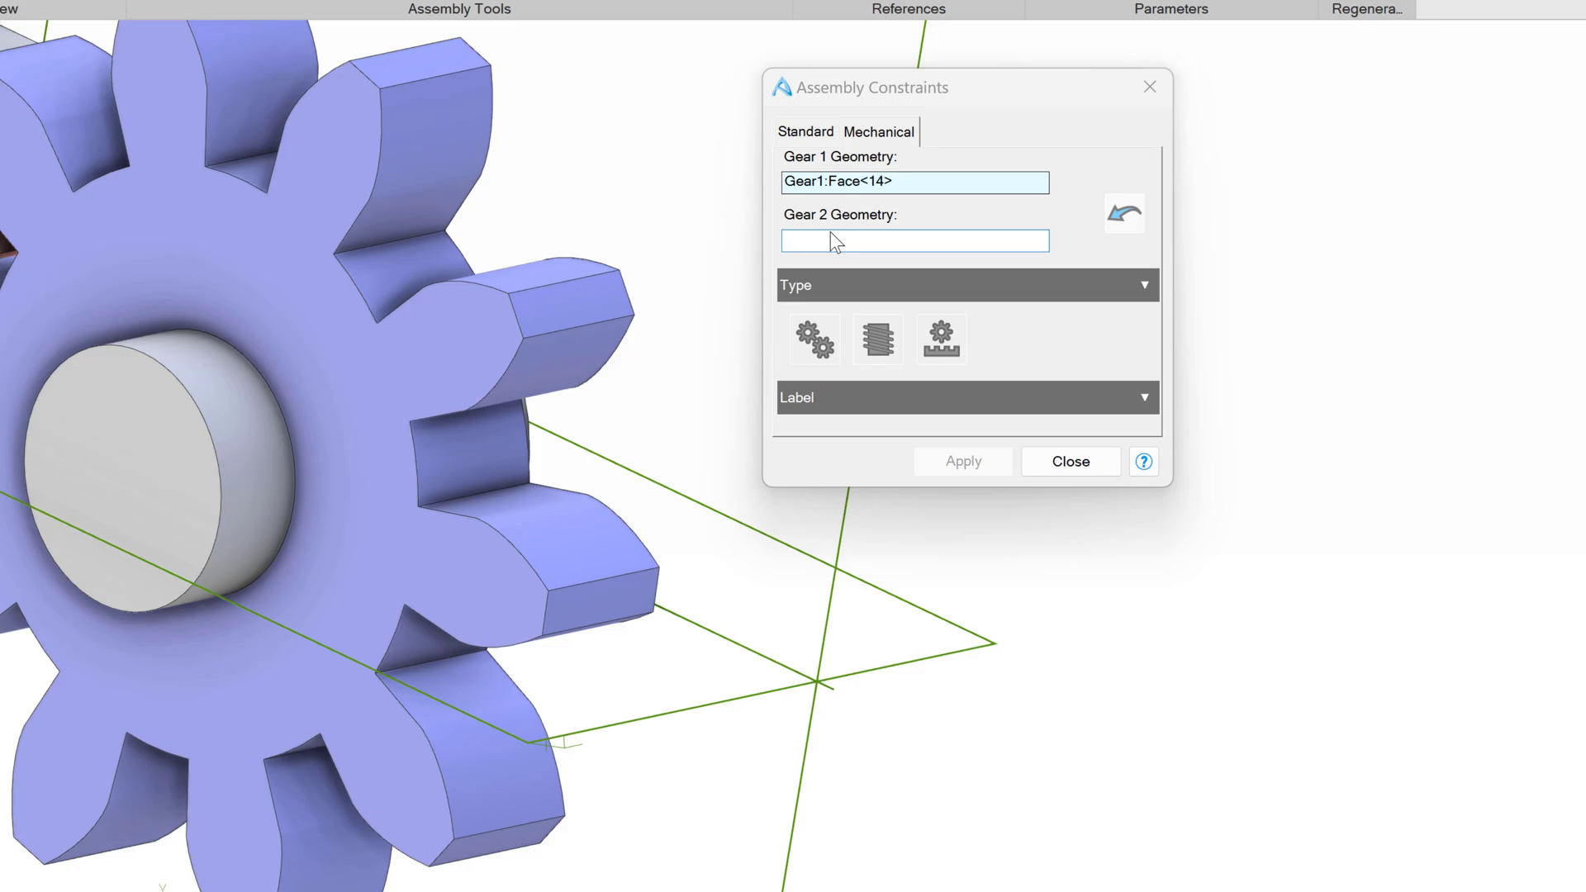
{"action": "left_click", "coordinate": [815, 244]}
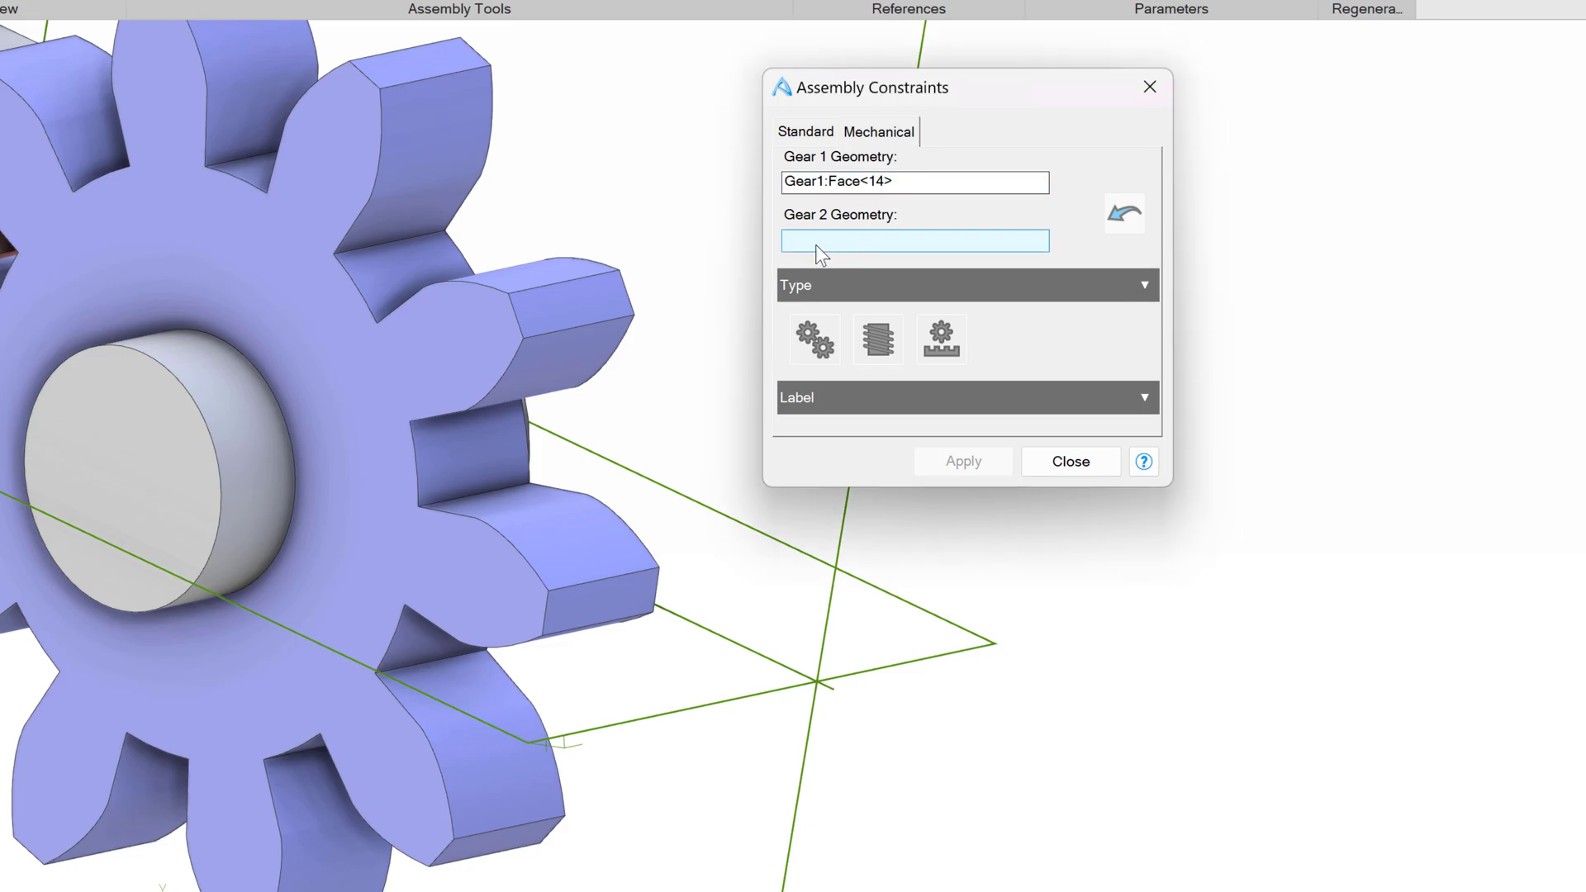
{"action": "left_click", "coordinate": [485, 440]}
{"action": "scroll", "coordinate": [254, 326], "scroll_direction": "up", "scroll_amount": 3}
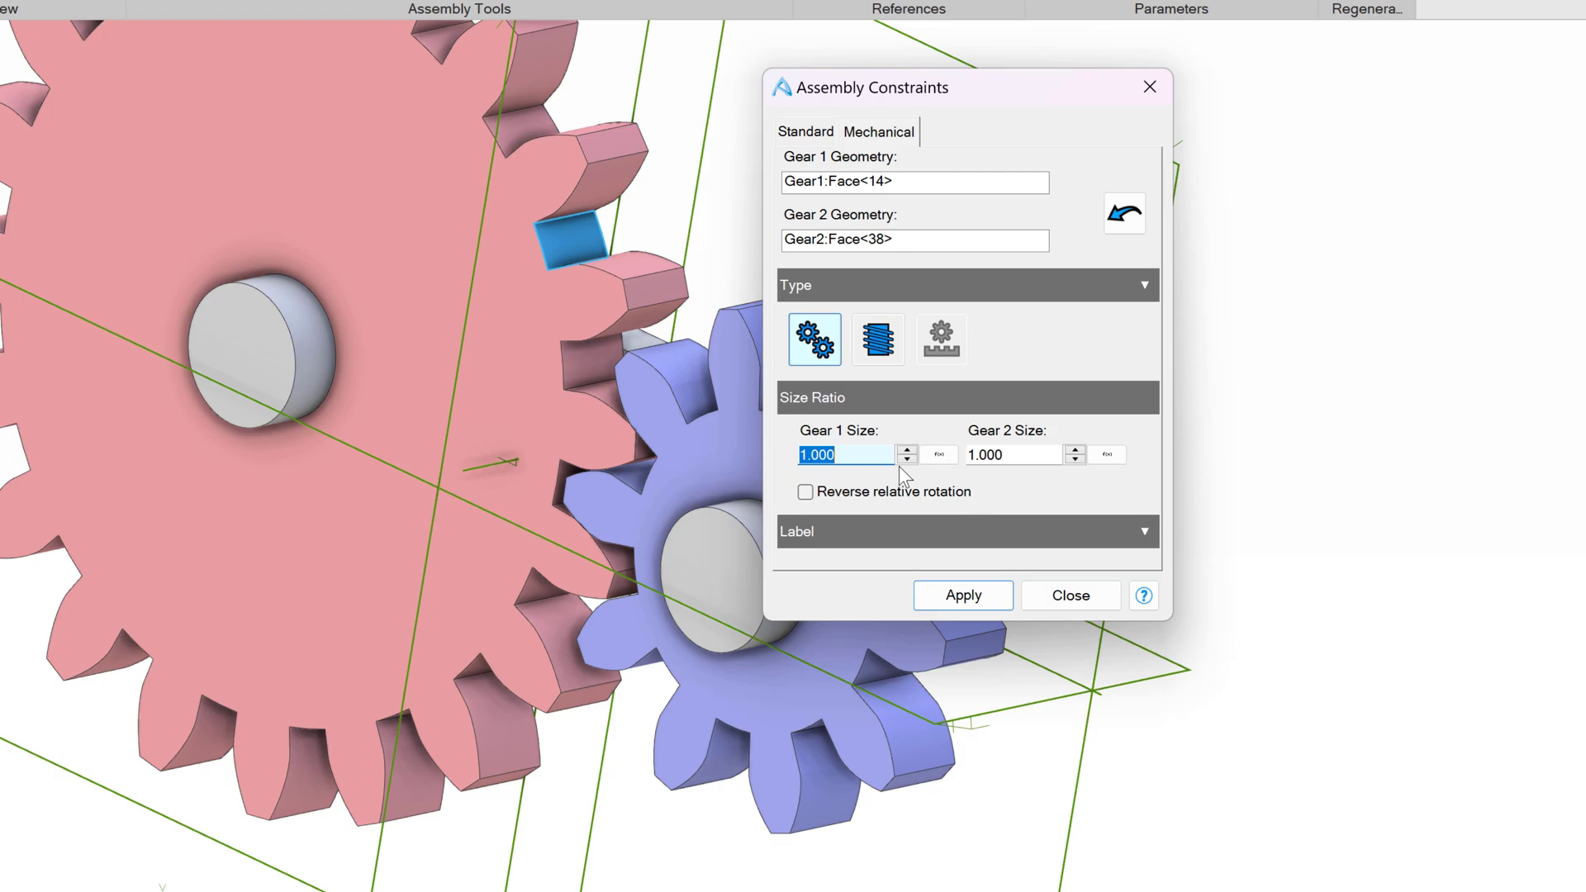
- Set the size ratio to 20 for Gear 1 and 10 for Gear 2, apply the gear constraint and close the constraint settings
{"action": "left_click", "coordinate": [873, 455]}
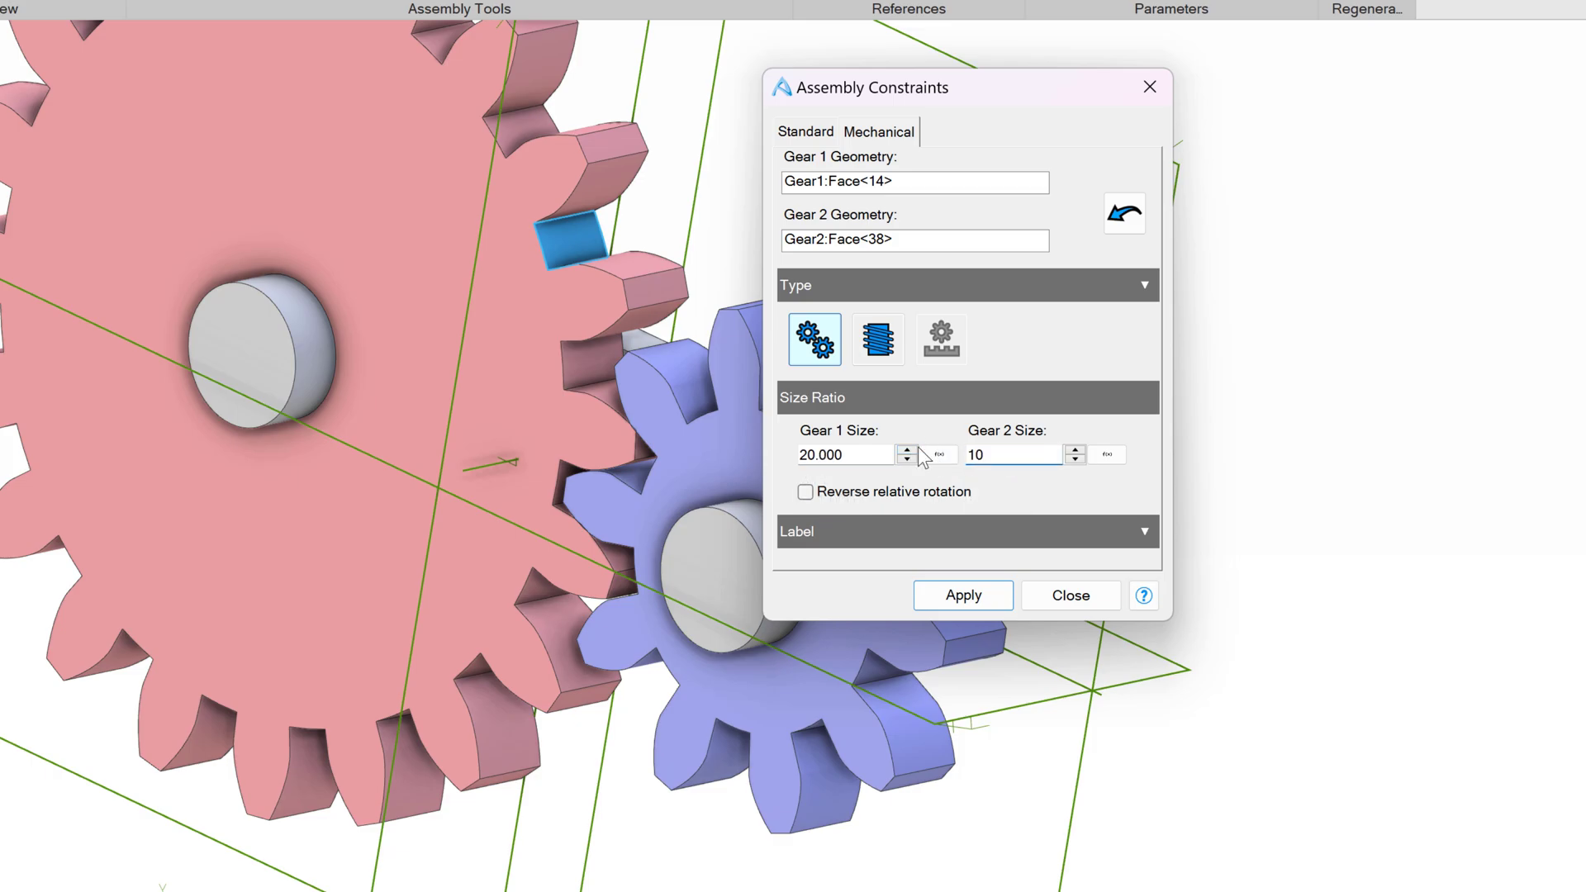
{"action": "left_click", "coordinate": [946, 596]}
{"action": "left_click", "coordinate": [1071, 596]}
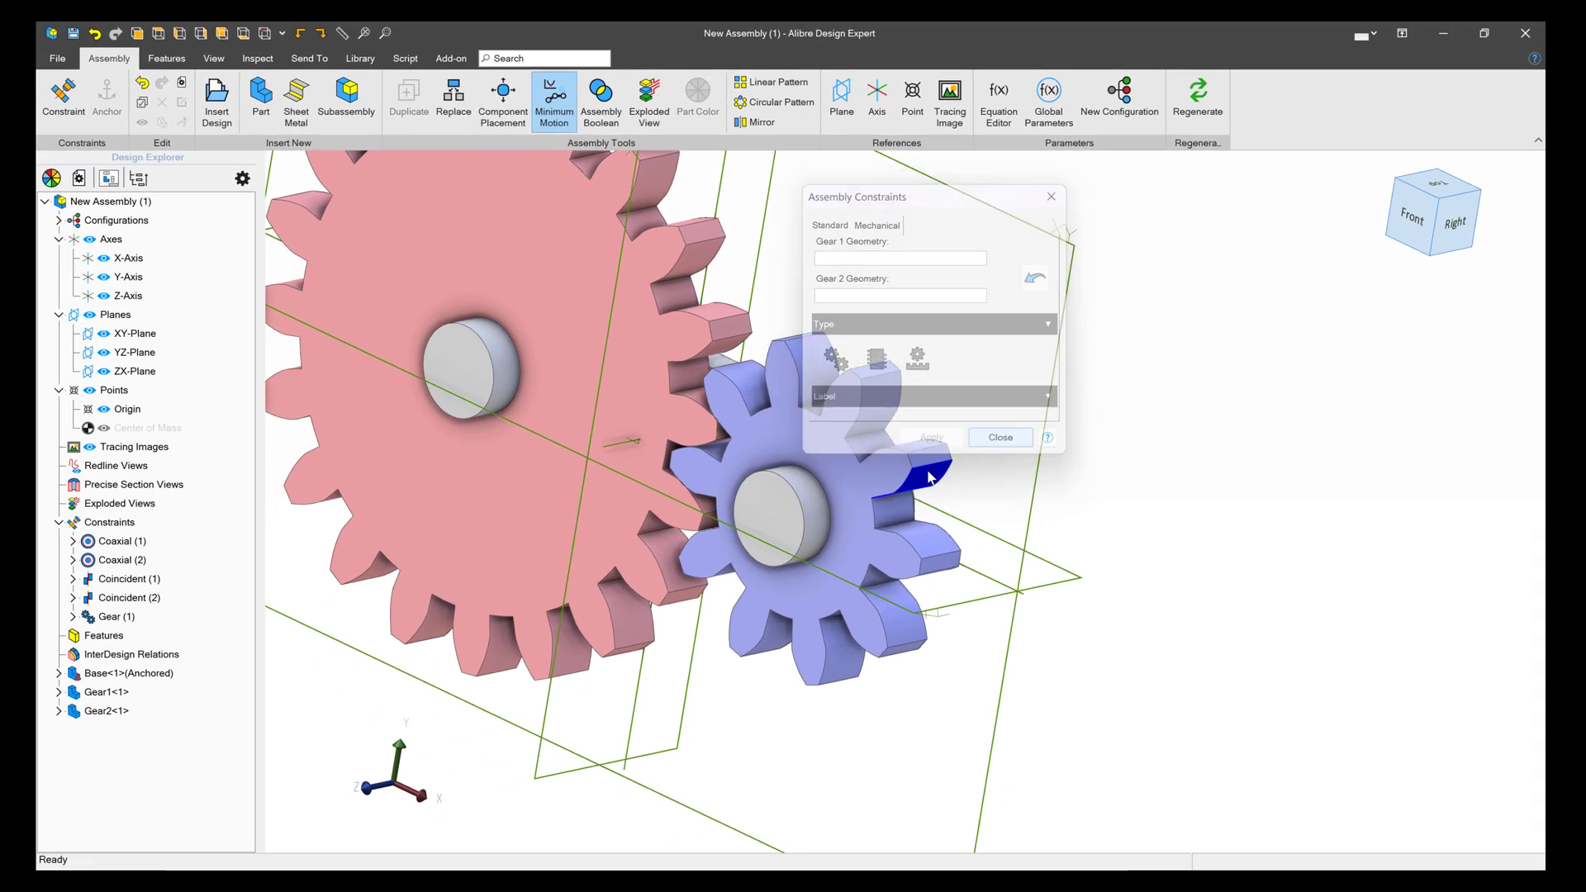
- Turn the gears on their pins to check from several angles how they move together
{"action": "left_click_drag", "start_coordinate": [894, 470], "coordinate": [714, 641]}
{"action": "middle_click_drag", "start_coordinate": [714, 641], "coordinate": [703, 596]}
{"action": "scroll", "coordinate": [623, 540], "scroll_direction": "down", "scroll_amount": 3}
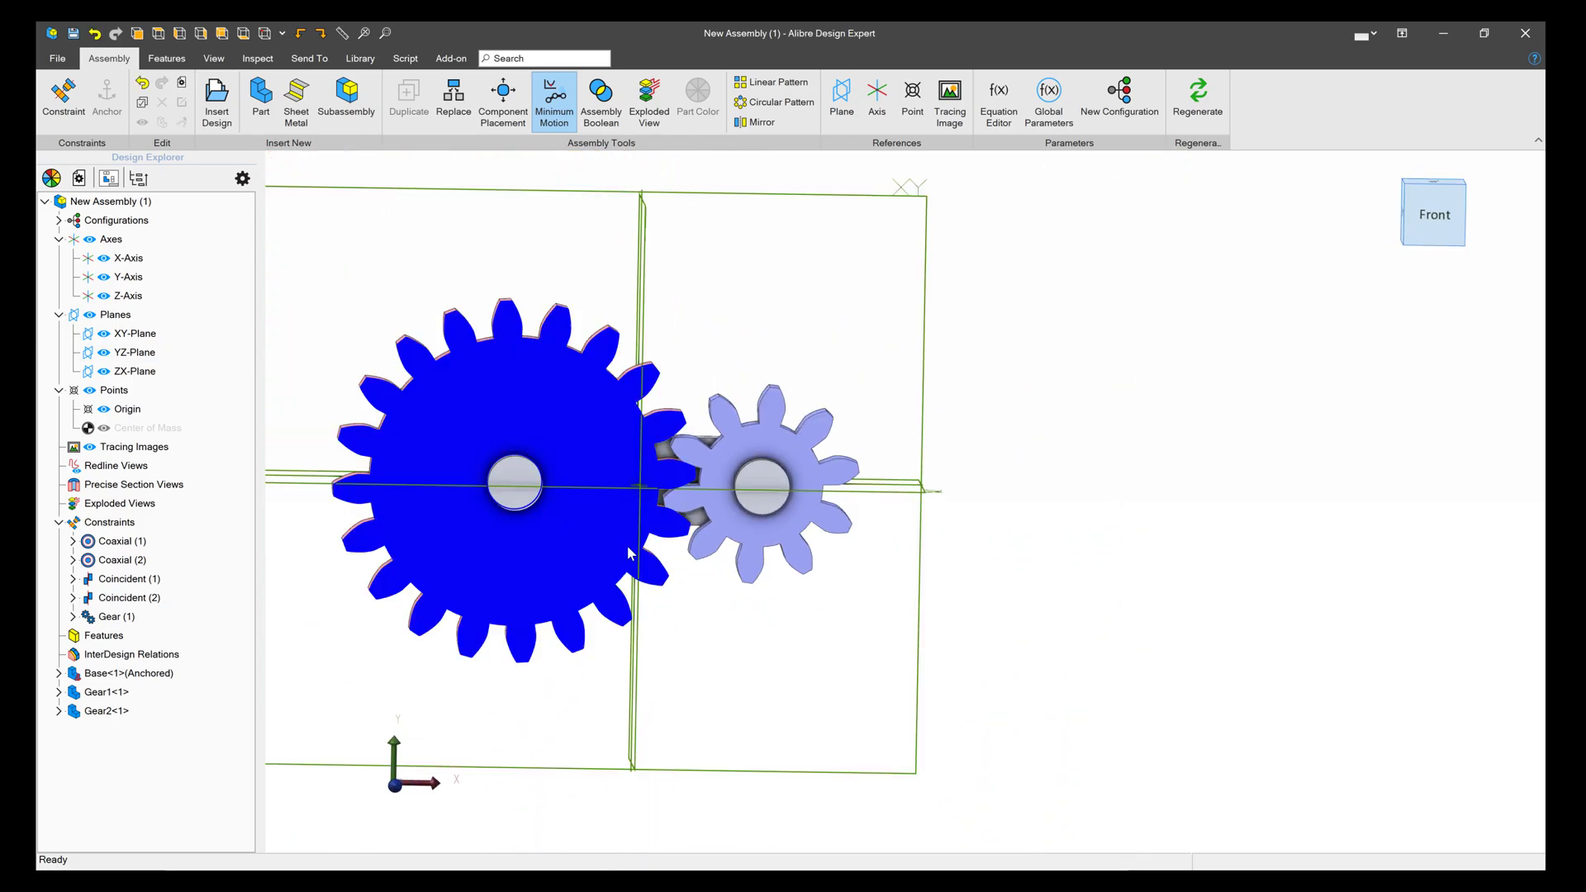
{"action": "middle_click_drag", "start_coordinate": [623, 542], "coordinate": [608, 549]}
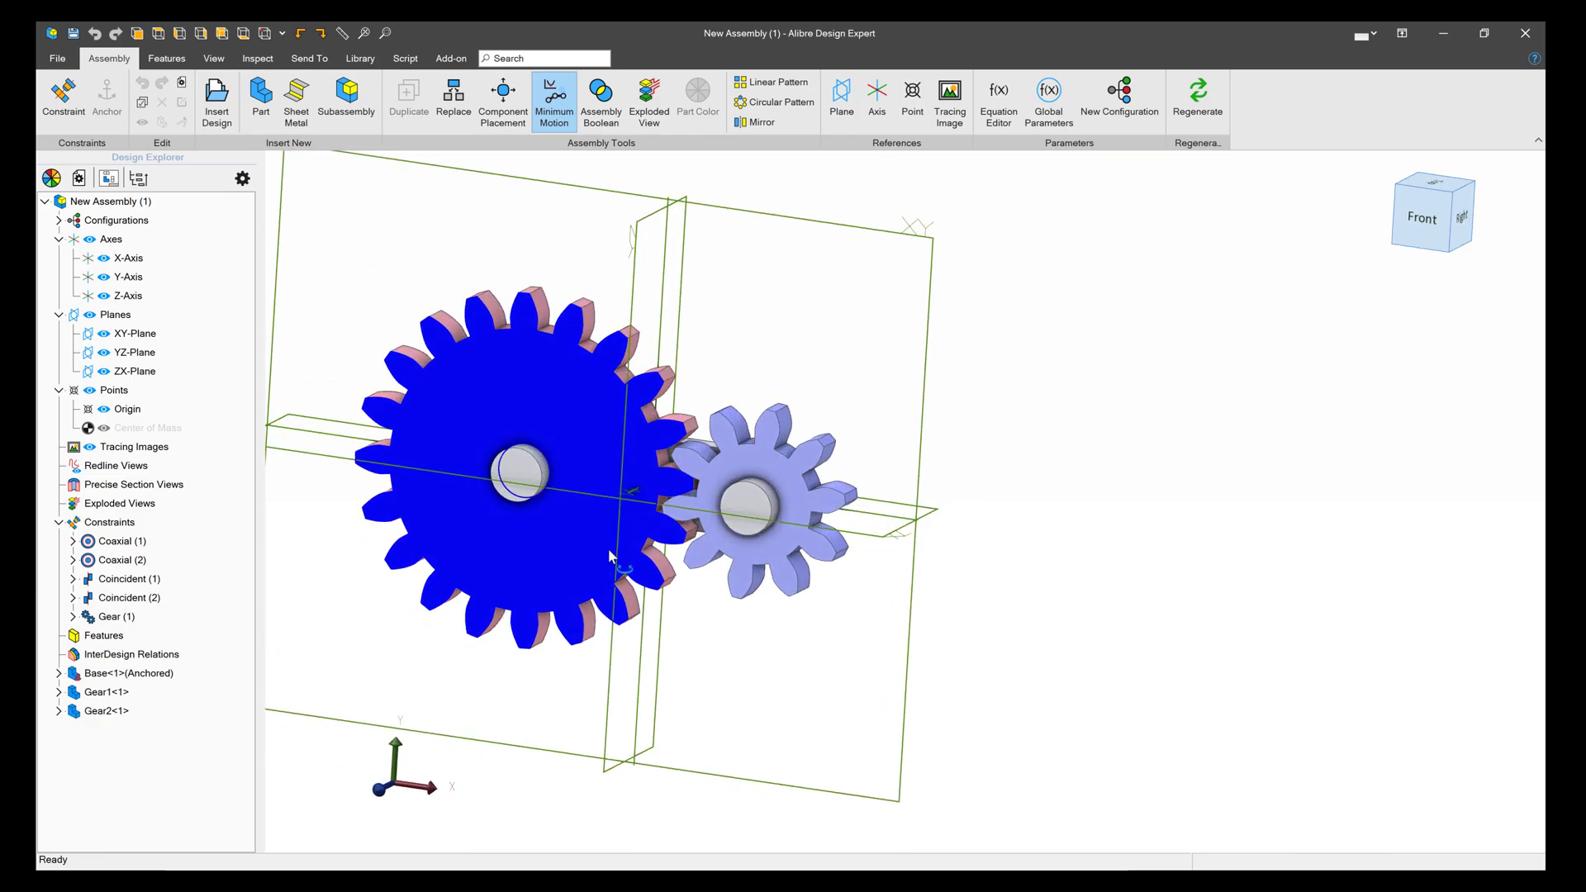
{"action": "left_click_drag", "start_coordinate": [748, 506], "coordinate": [600, 461]}
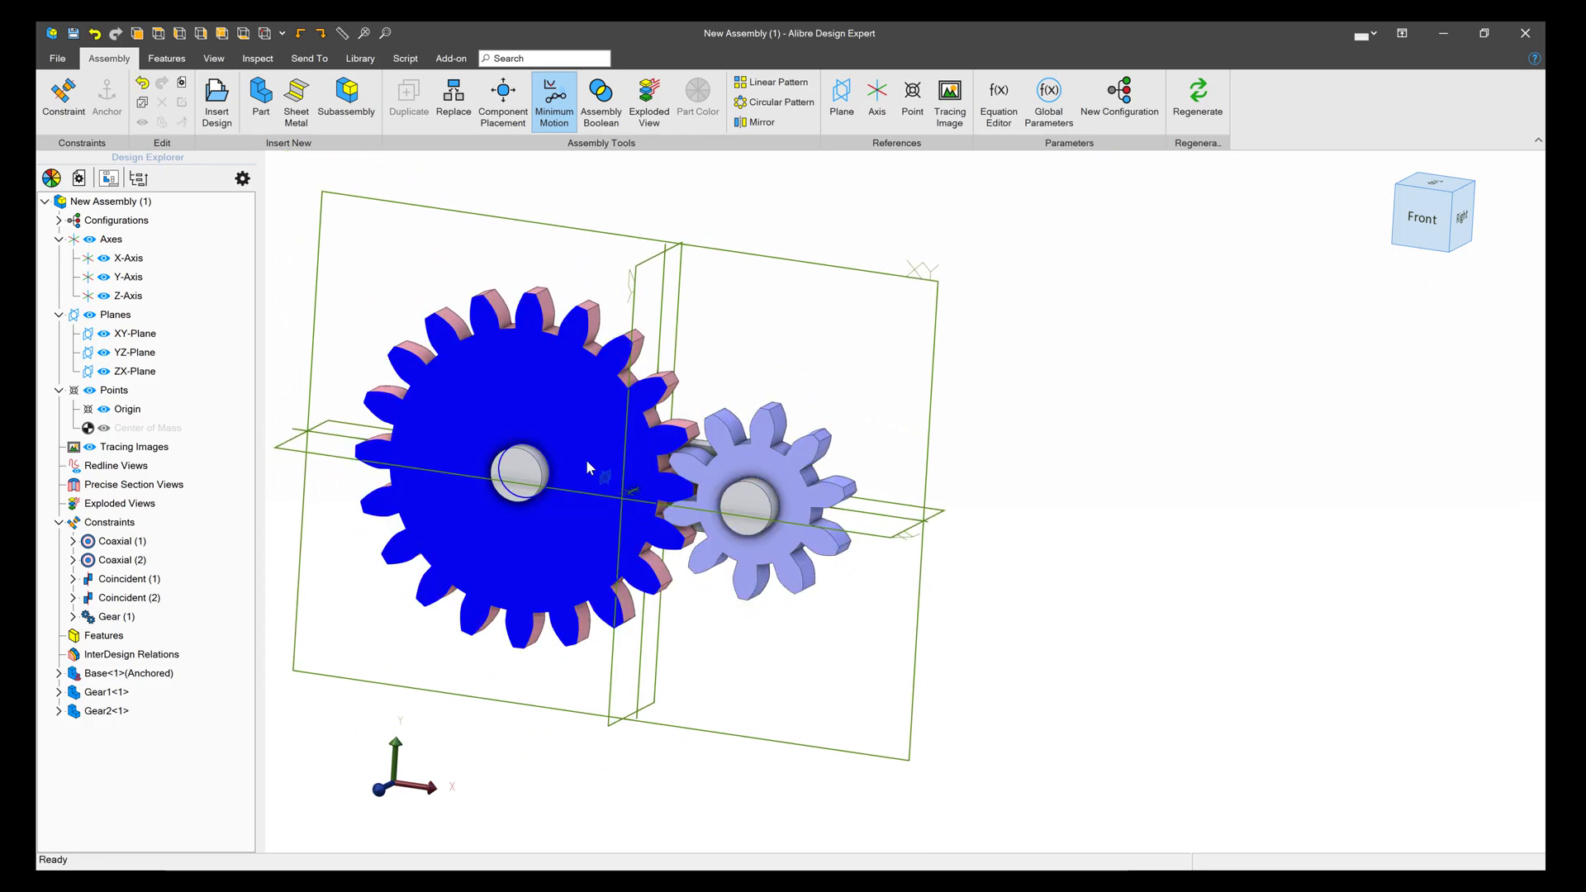
{"action": "middle_click_drag", "start_coordinate": [587, 459], "coordinate": [761, 479]}
{"action": "scroll", "coordinate": [829, 519], "scroll_direction": "up", "scroll_amount": 2}
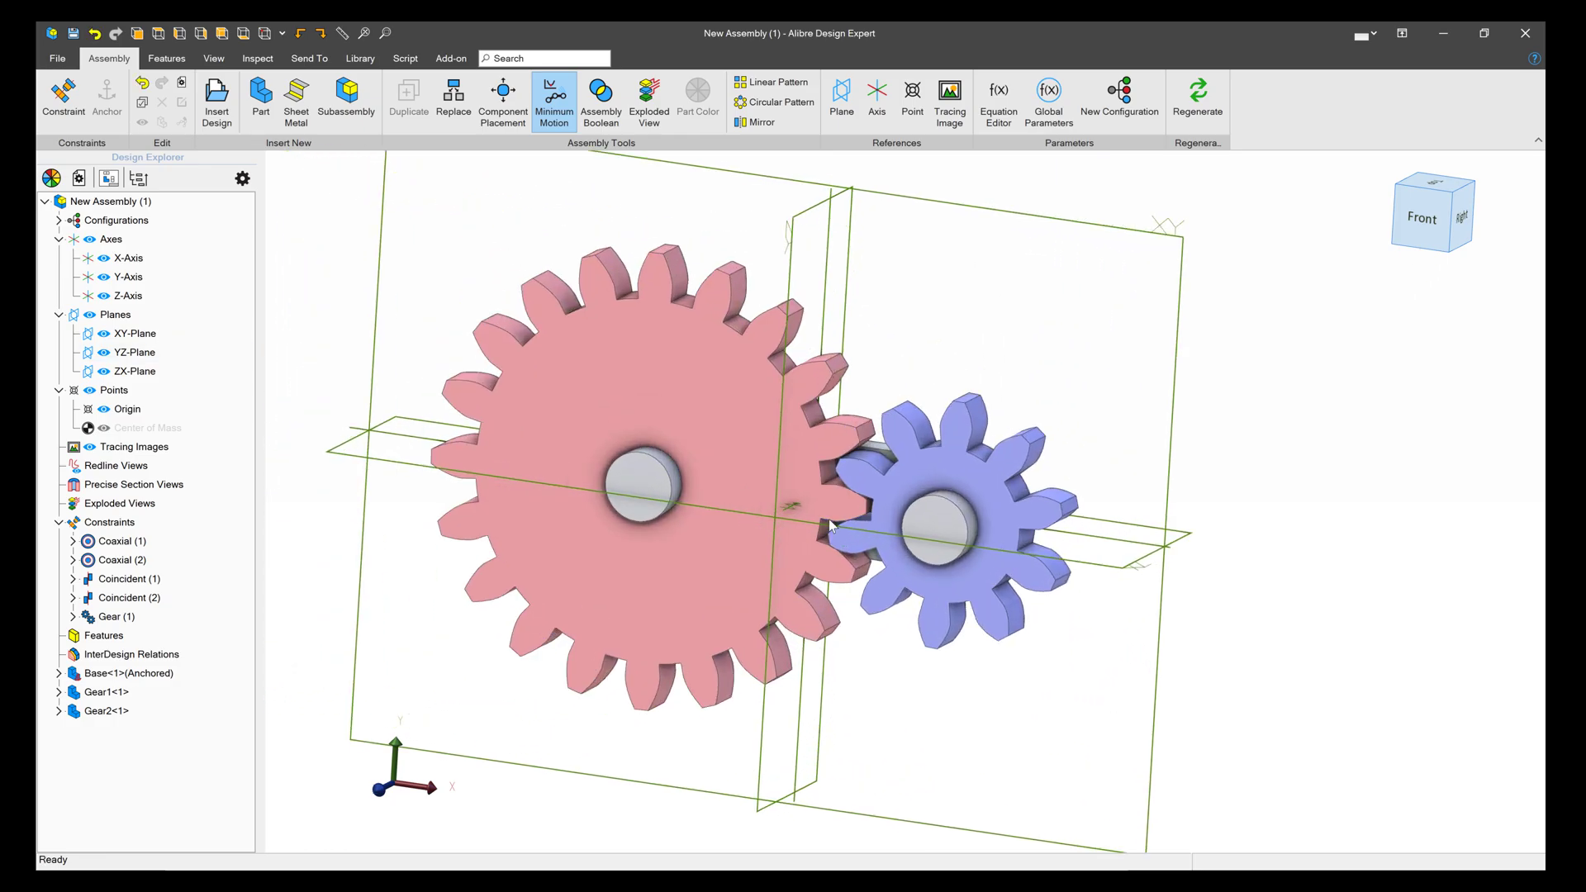